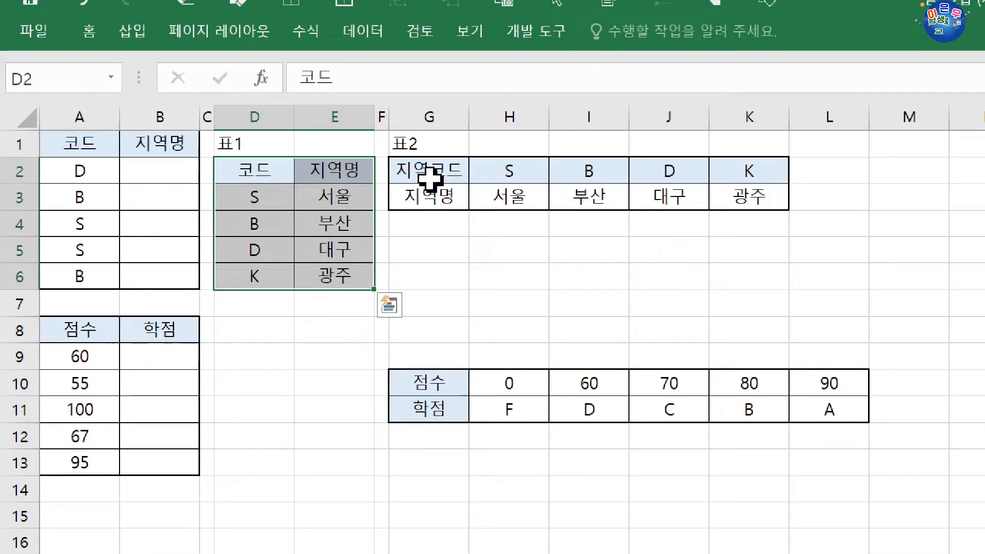
pyautogui.moveTo(428, 172); pyautogui.dragTo(761, 201)
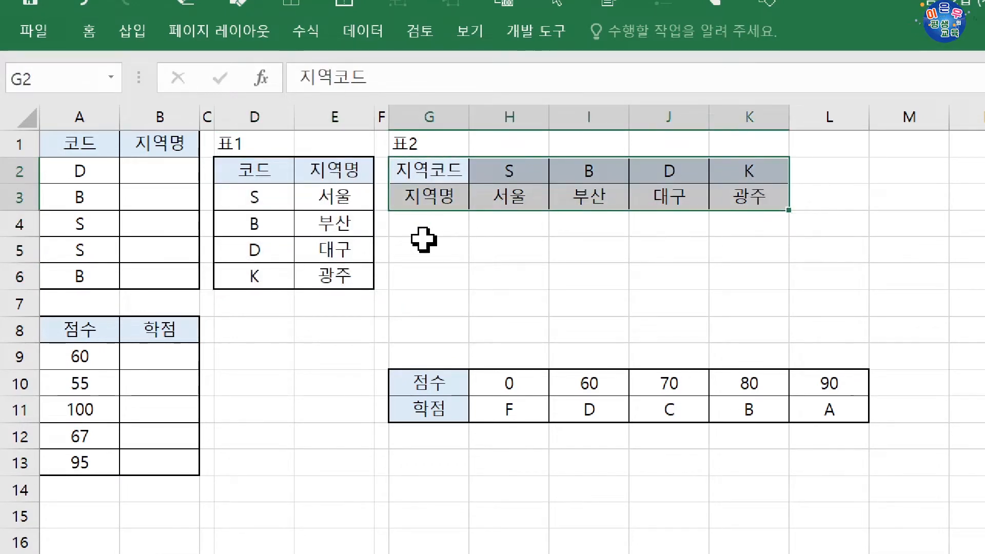
pyautogui.moveTo(254, 198); pyautogui.dragTo(325, 279)
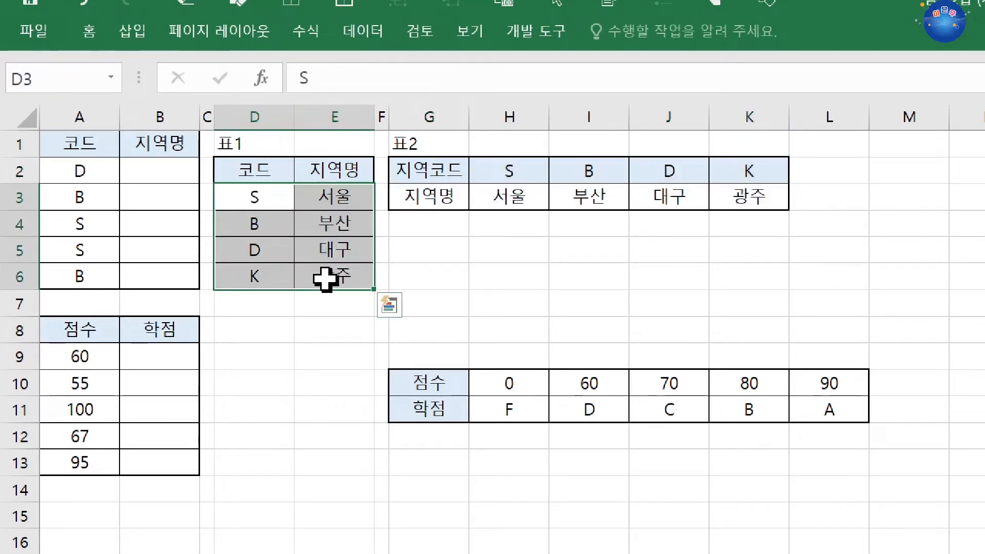
# Start a VLOOKUP formula in cell B2 and open its function arguments dialog.
pyautogui.click(154, 180)
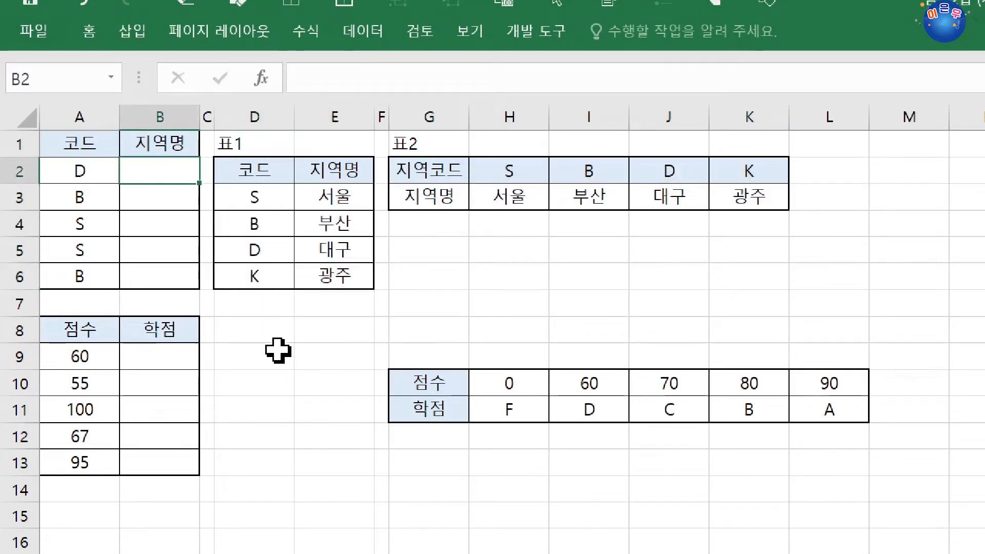
pyautogui.write('=V')
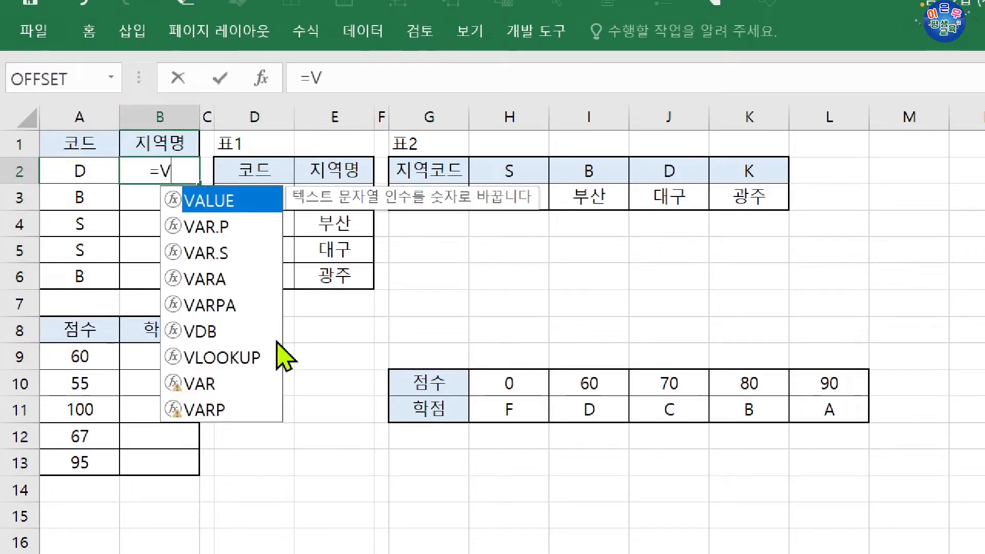
pyautogui.write('L')
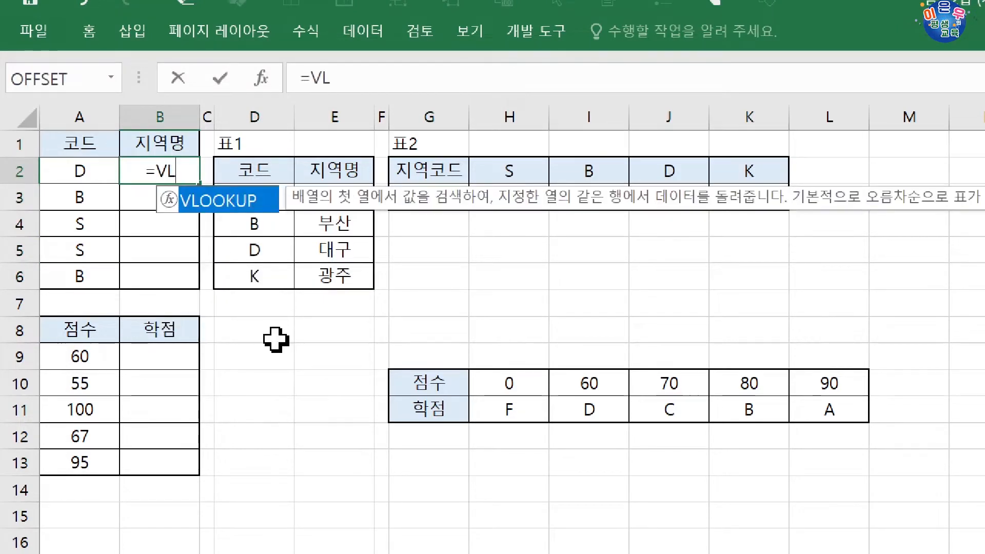
pyautogui.press('Tab')
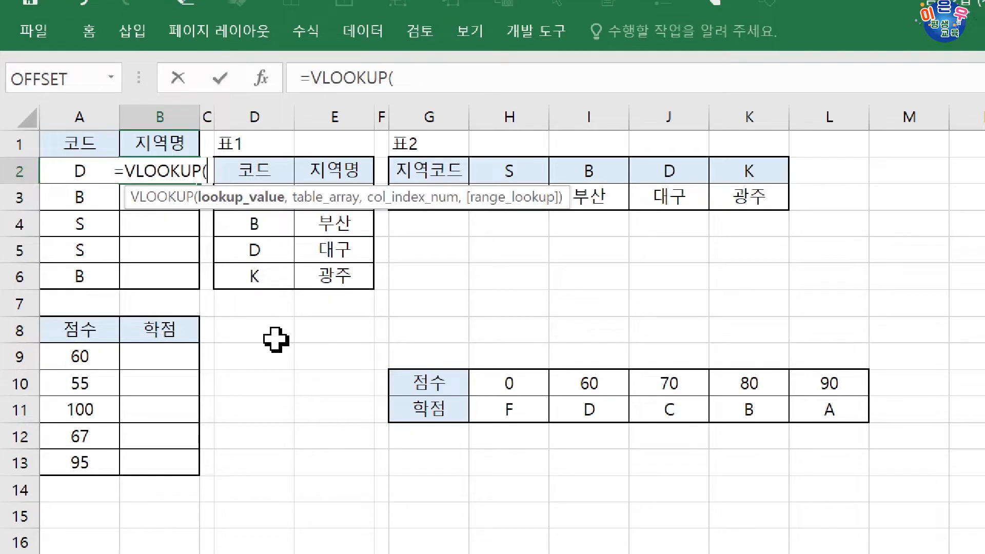
pyautogui.click(262, 80)
pyautogui.moveTo(376, 359); pyautogui.dragTo(323, 317)
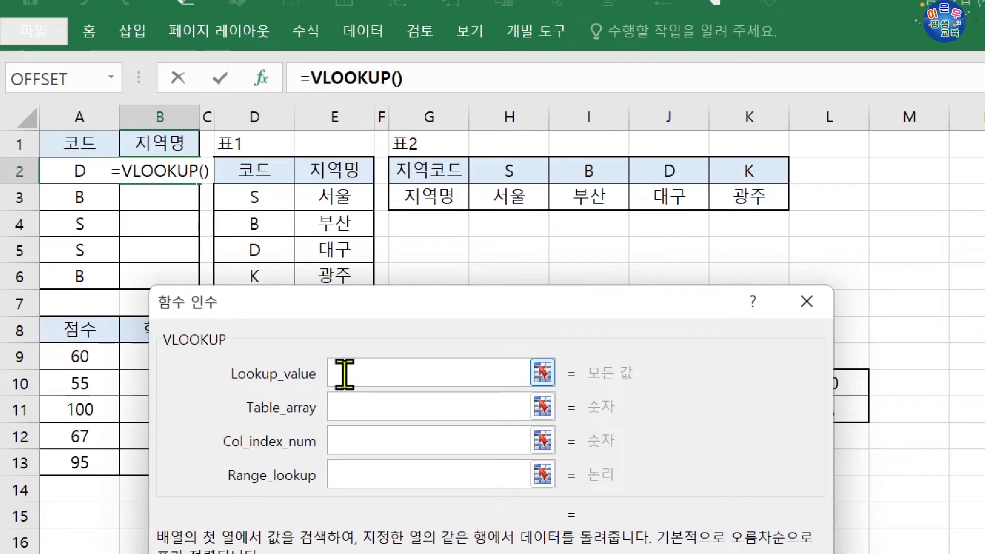
# Set the VLOOKUP lookup value to A2 and the table array to the absolute range $D$3:$E$6.
pyautogui.click(71, 165)
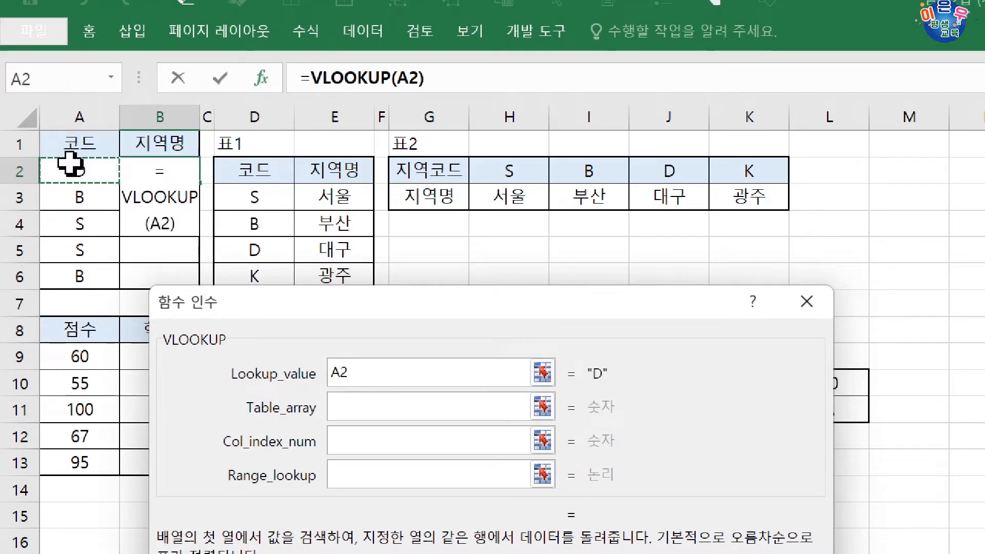
pyautogui.click(356, 405)
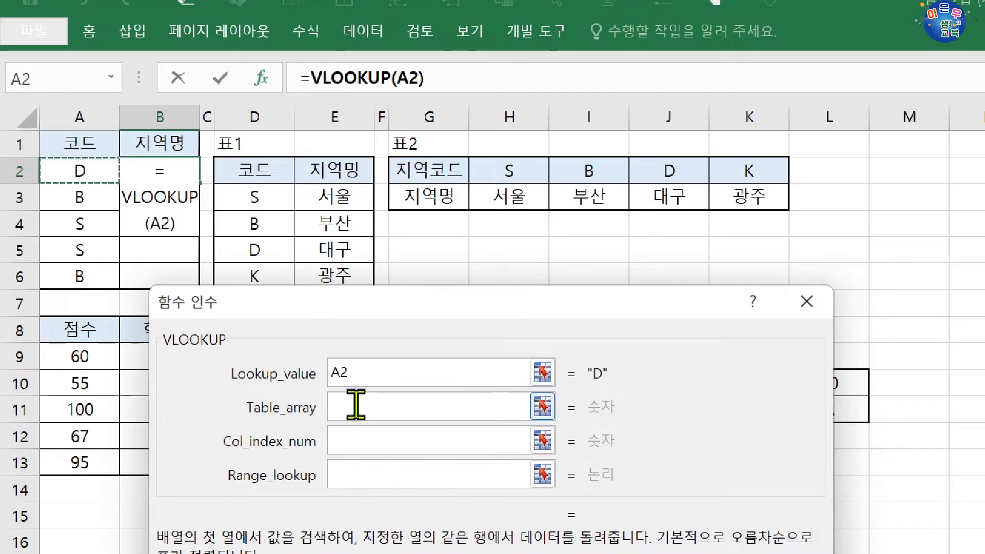
pyautogui.moveTo(287, 303); pyautogui.dragTo(286, 319)
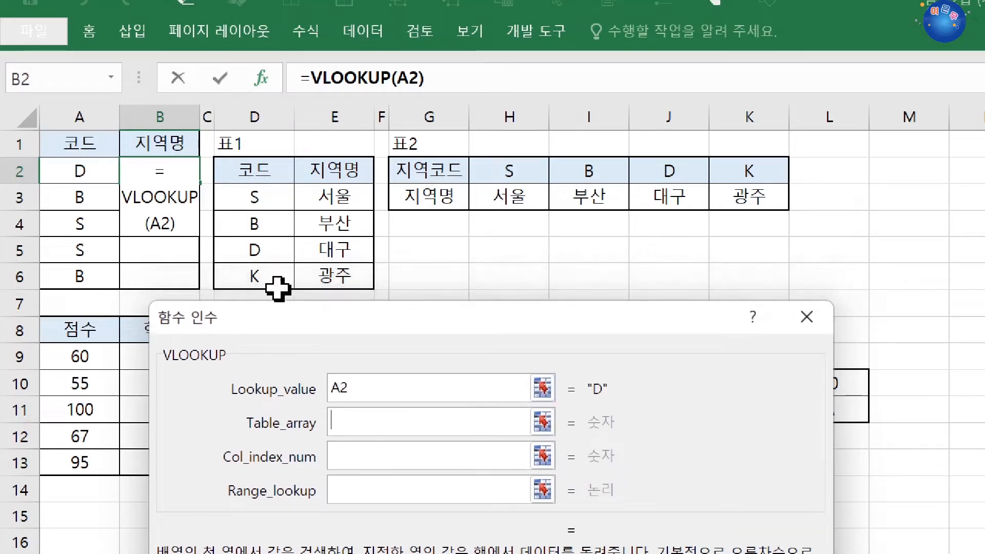
pyautogui.moveTo(256, 198); pyautogui.dragTo(321, 269)
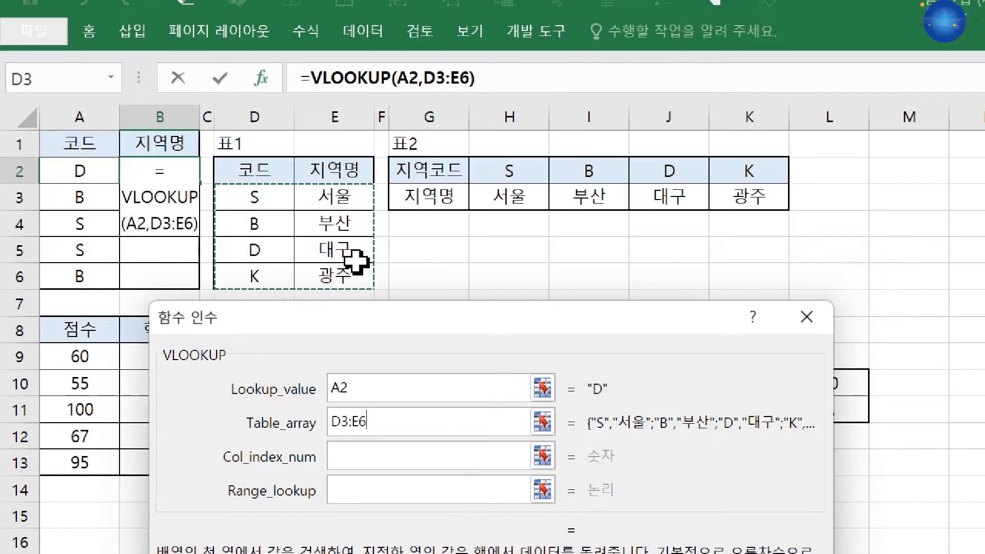
pyautogui.press('F4')
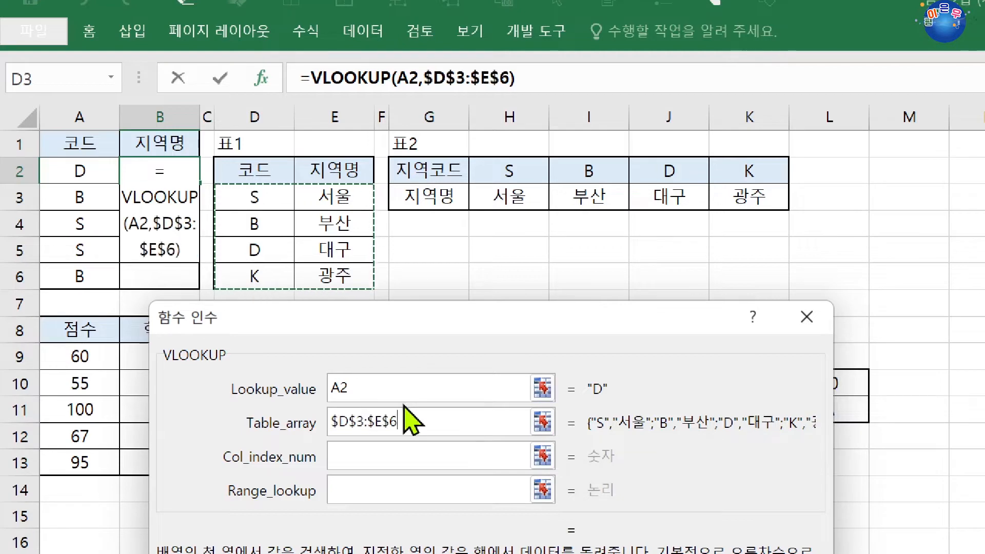
pyautogui.click(357, 459)
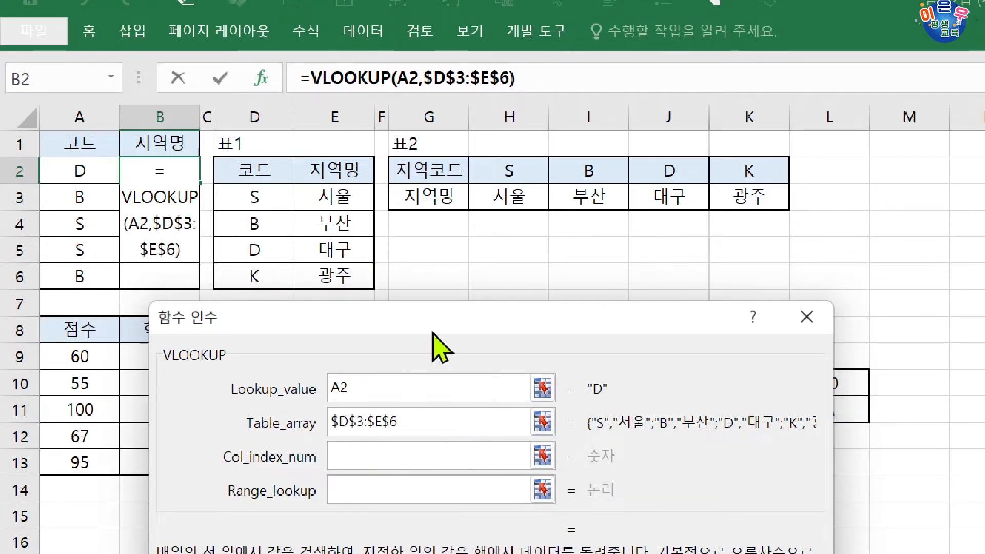
pyautogui.moveTo(433, 330); pyautogui.dragTo(433, 208)
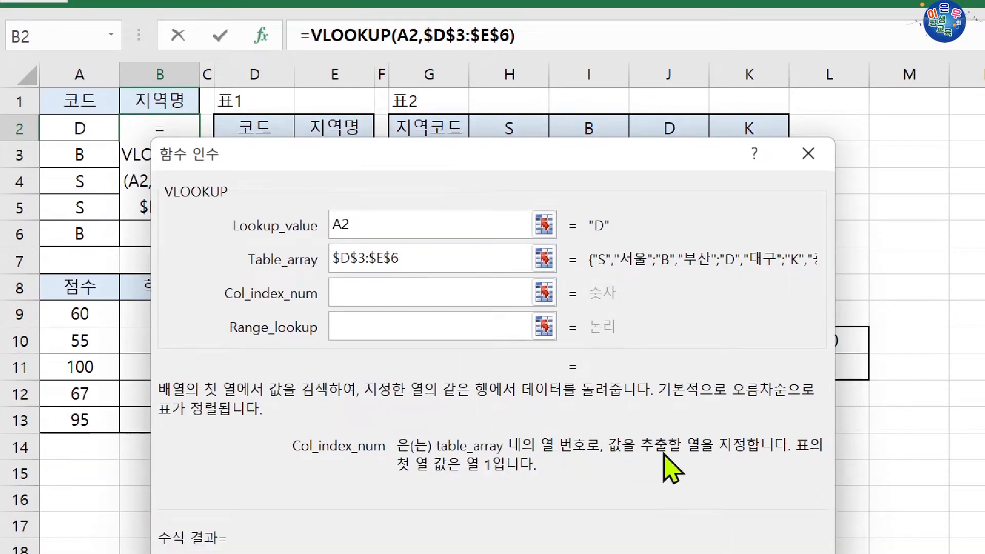
pyautogui.moveTo(448, 165); pyautogui.dragTo(436, 282)
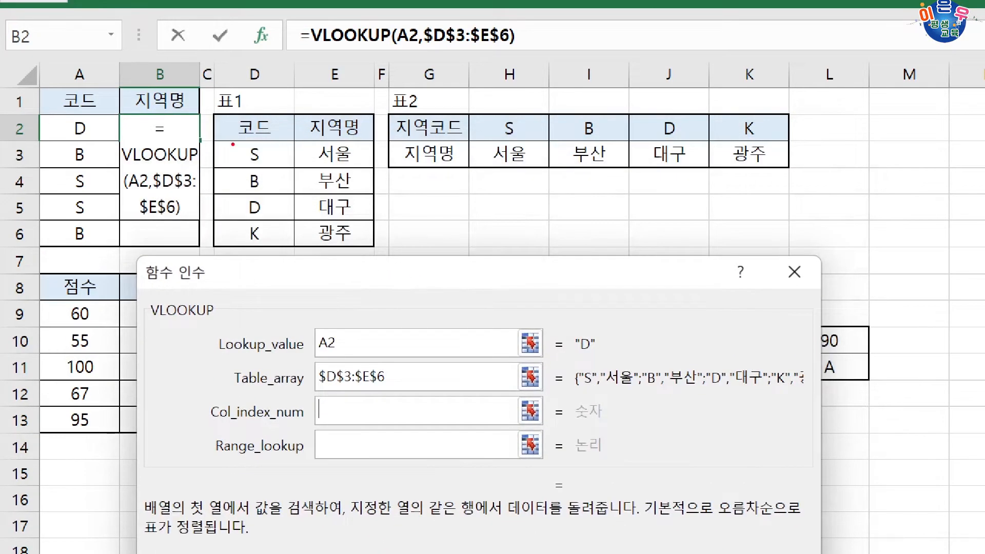
pyautogui.moveTo(232, 142)
pyautogui.mouseDown()
pyautogui.moveTo(273, 194)
pyautogui.moveTo(359, 244)
pyautogui.mouseUp()
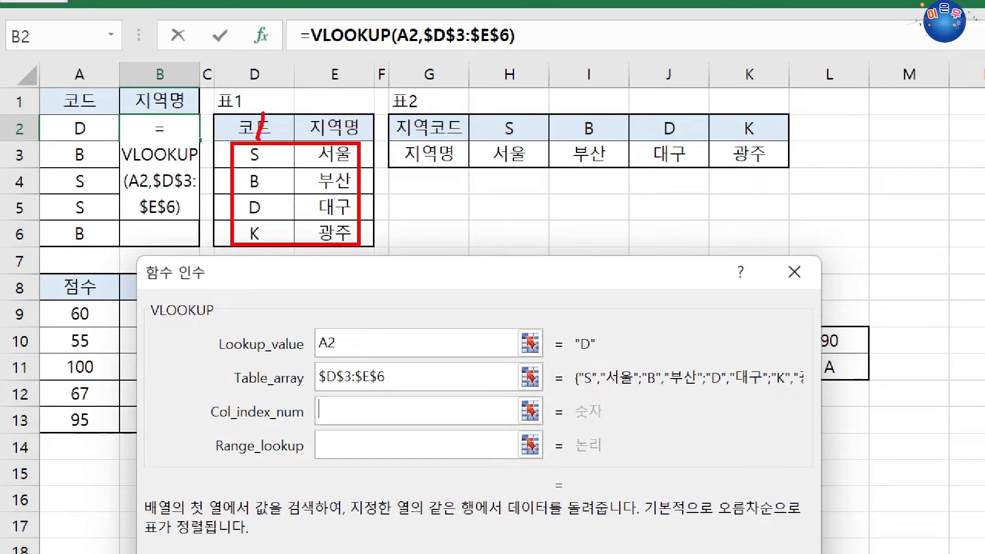
pyautogui.moveTo(334, 126); pyautogui.dragTo(347, 137)
pyautogui.press('b')
pyautogui.moveTo(313, 144)
pyautogui.mouseDown()
pyautogui.moveTo(330, 204)
pyautogui.moveTo(358, 244)
pyautogui.mouseUp()
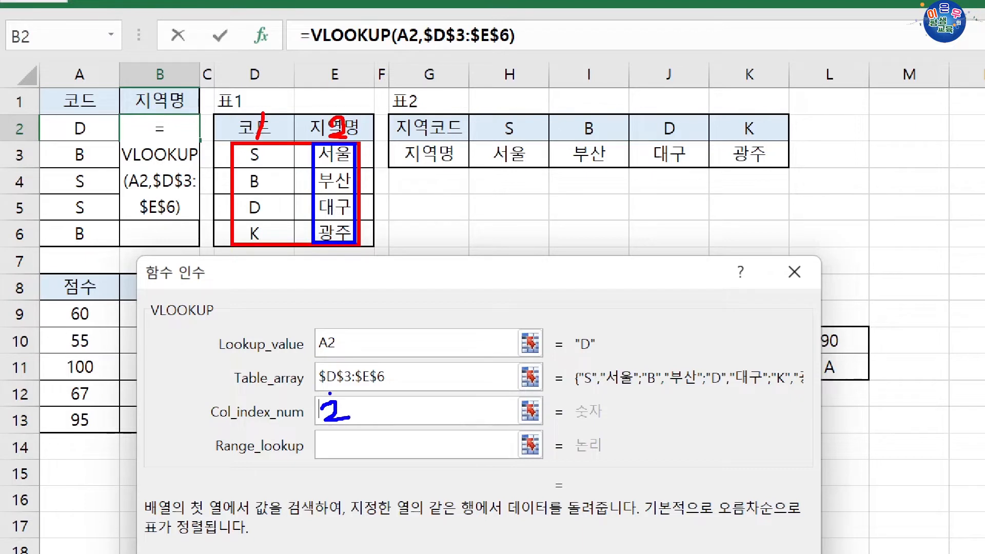
pyautogui.moveTo(329, 394)
pyautogui.mouseDown()
pyautogui.moveTo(338, 254)
pyautogui.moveTo(329, 247)
pyautogui.mouseUp()
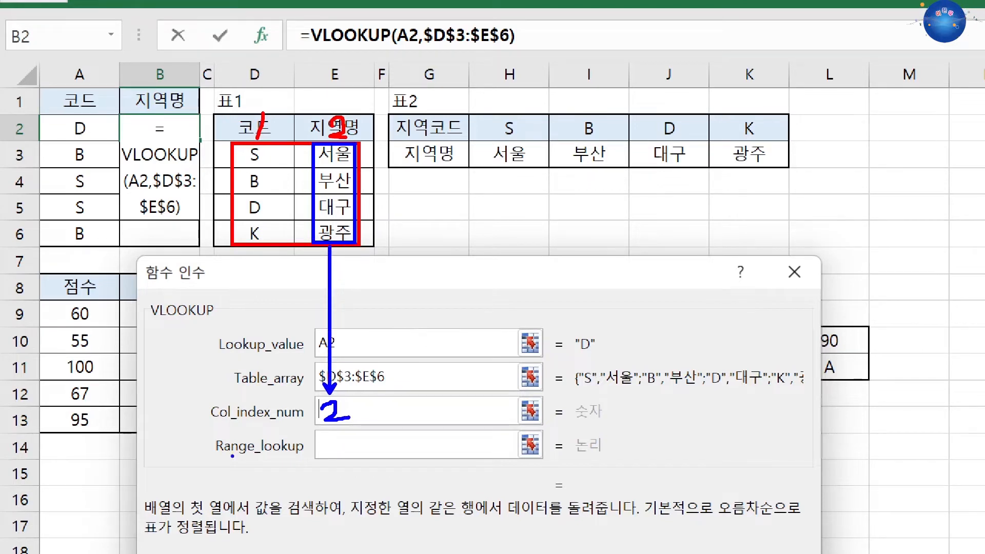
# Complete the B2 VLOOKUP with column index 2 and range lookup 0, and fill the formula down to B6.
pyautogui.write('2')
pyautogui.press('Tab')
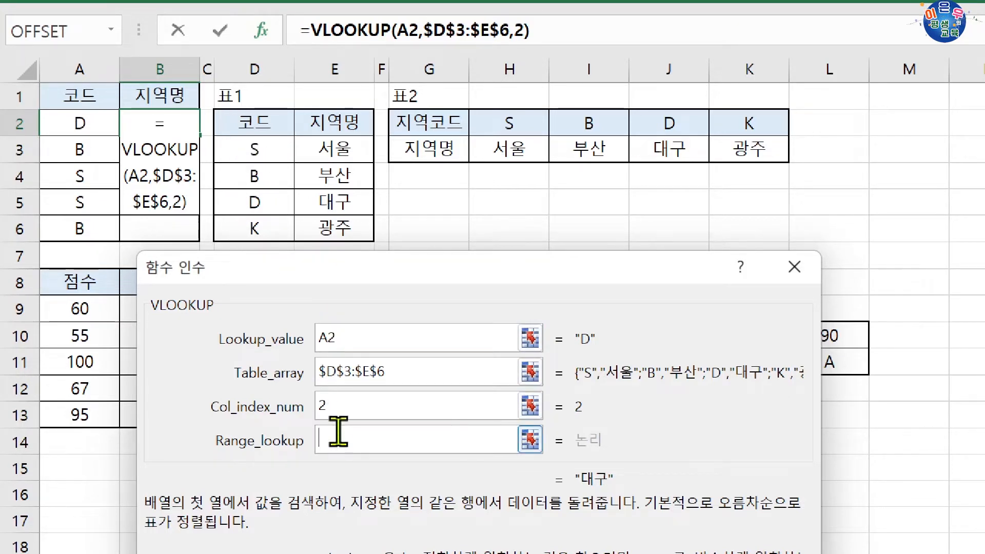
pyautogui.write('0')
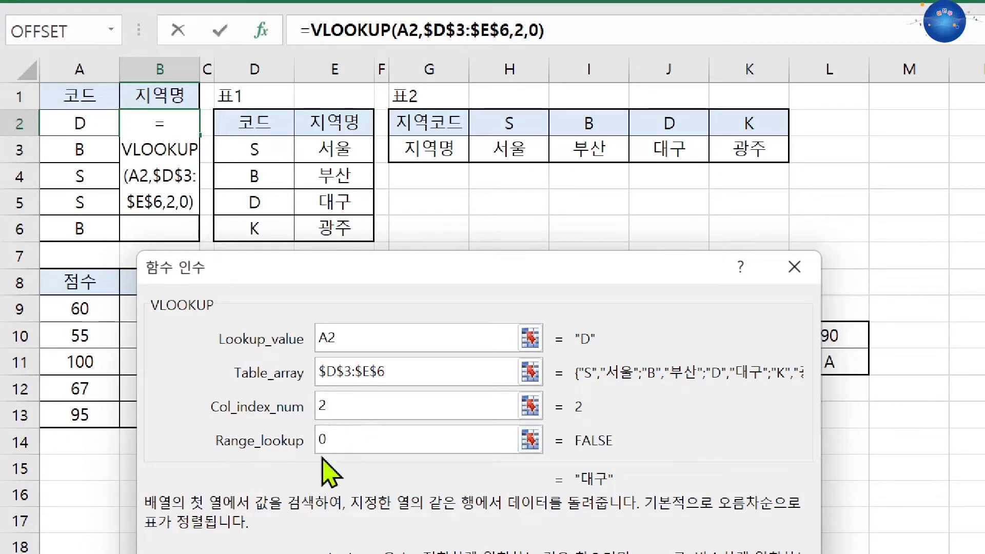
pyautogui.click(378, 419)
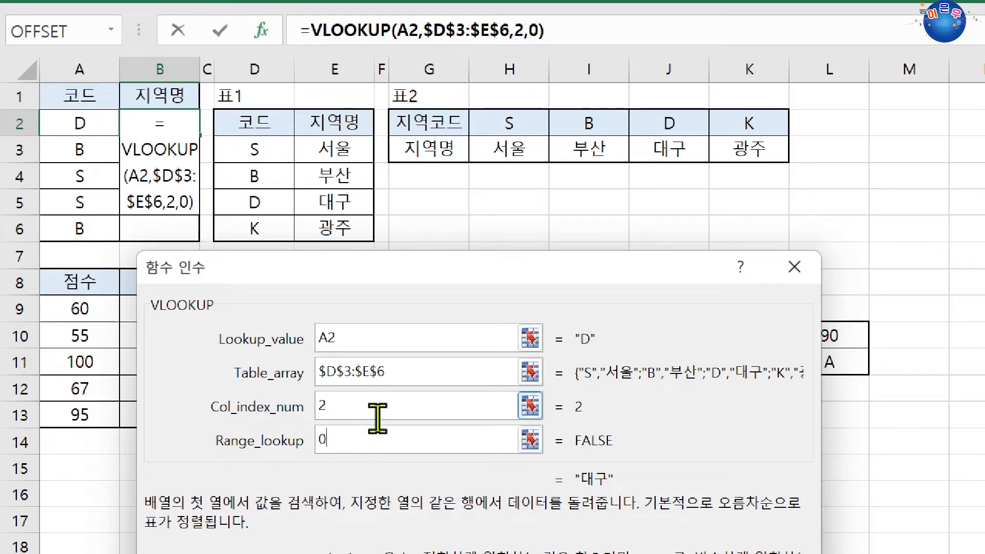
pyautogui.press('Return')
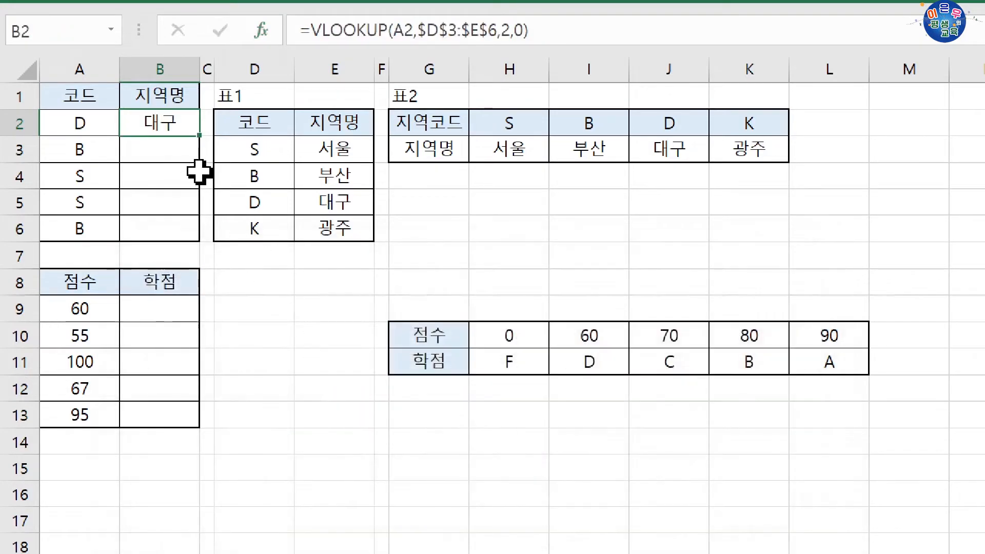
pyautogui.moveTo(197, 178); pyautogui.dragTo(193, 238)
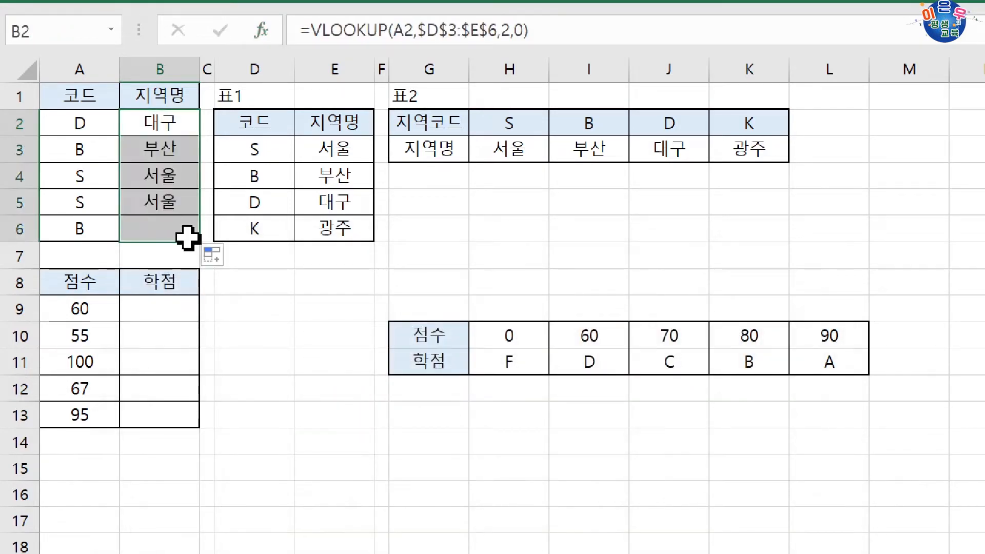
# Check the filled region names in column B against the codes and region names in table 표1.
pyautogui.moveTo(89, 123); pyautogui.dragTo(154, 125)
pyautogui.click(334, 195)
pyautogui.moveTo(82, 179); pyautogui.dragTo(146, 180)
pyautogui.click(335, 150)
pyautogui.click(148, 177)
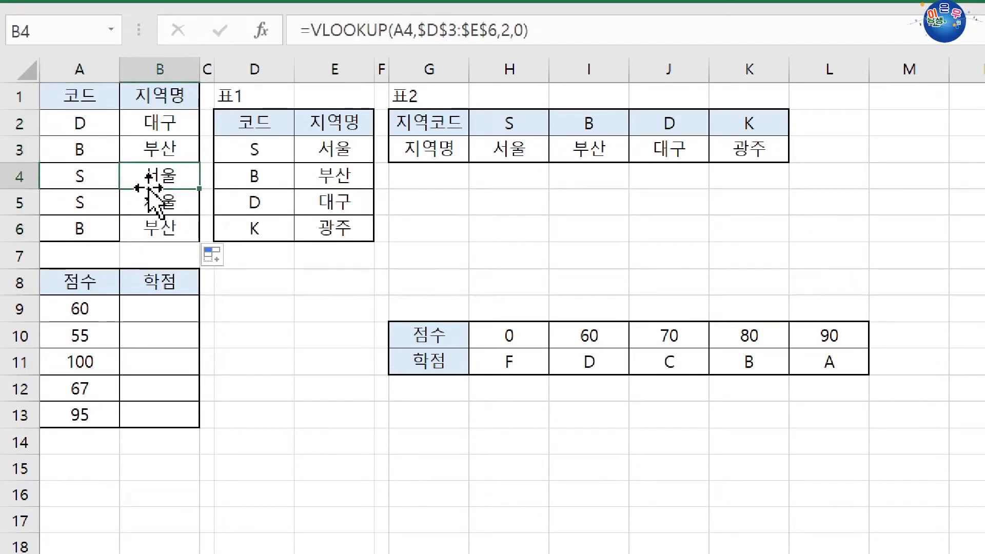
# Test the region lookup by setting the code in A2 to S, and restore the code to D.
pyautogui.click(99, 130)
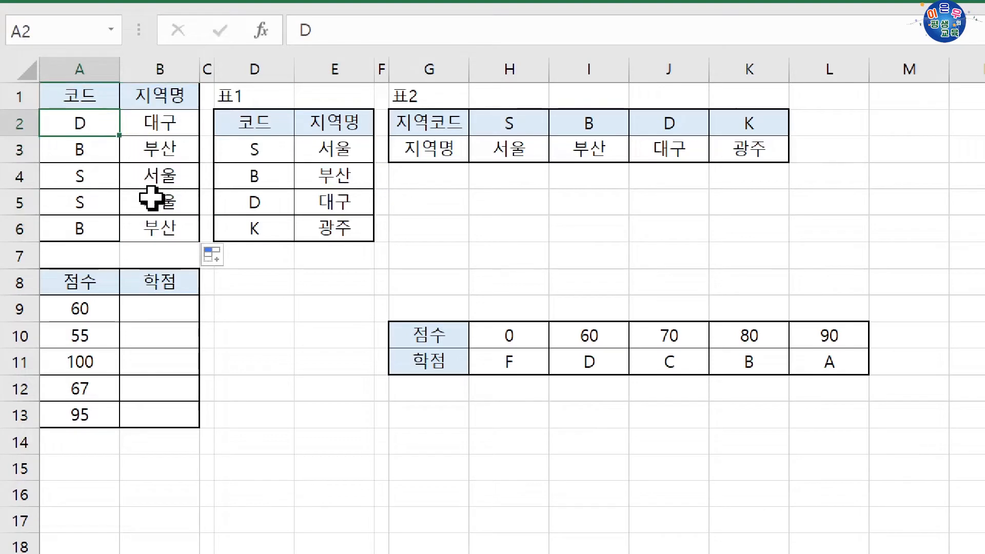
pyautogui.write('S')
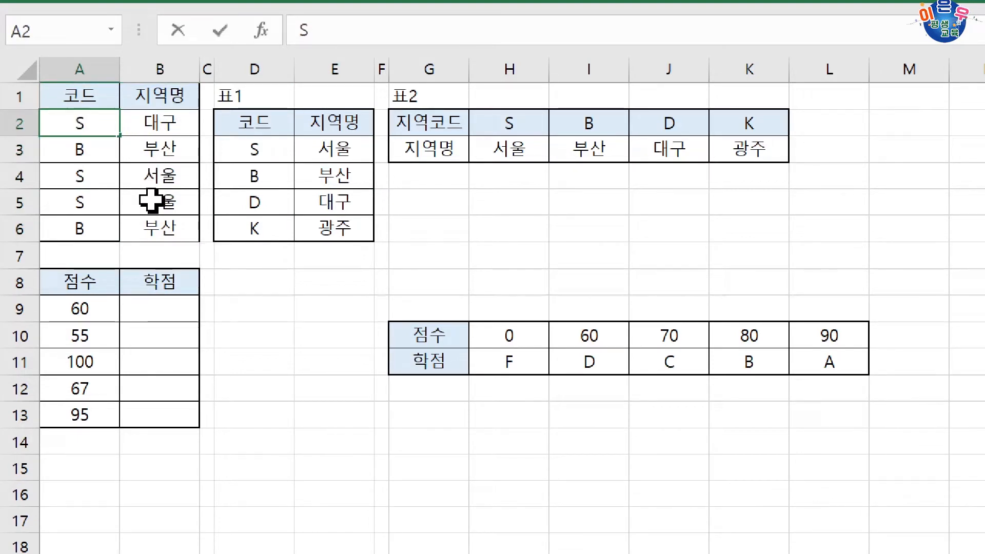
pyautogui.press('Return')
pyautogui.click(166, 130)
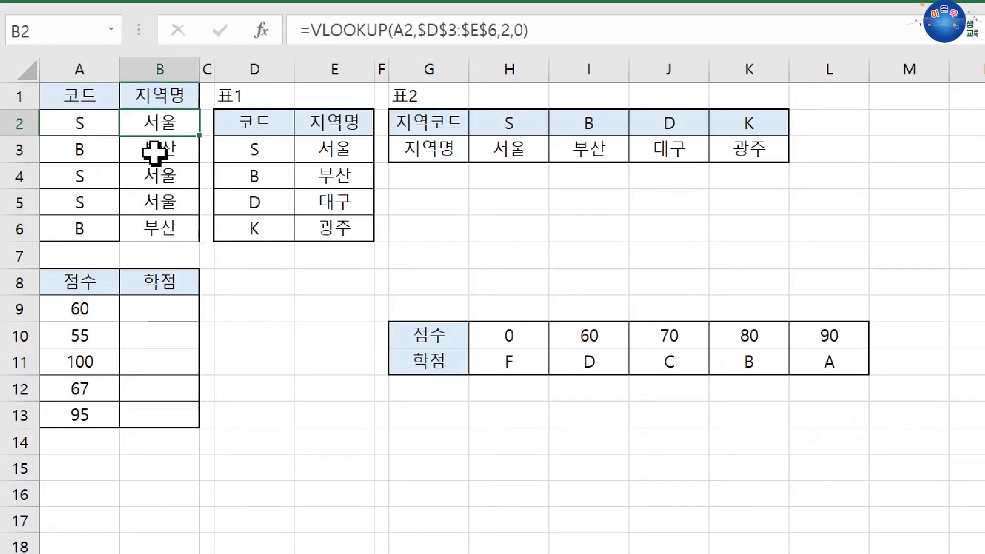
pyautogui.click(92, 128)
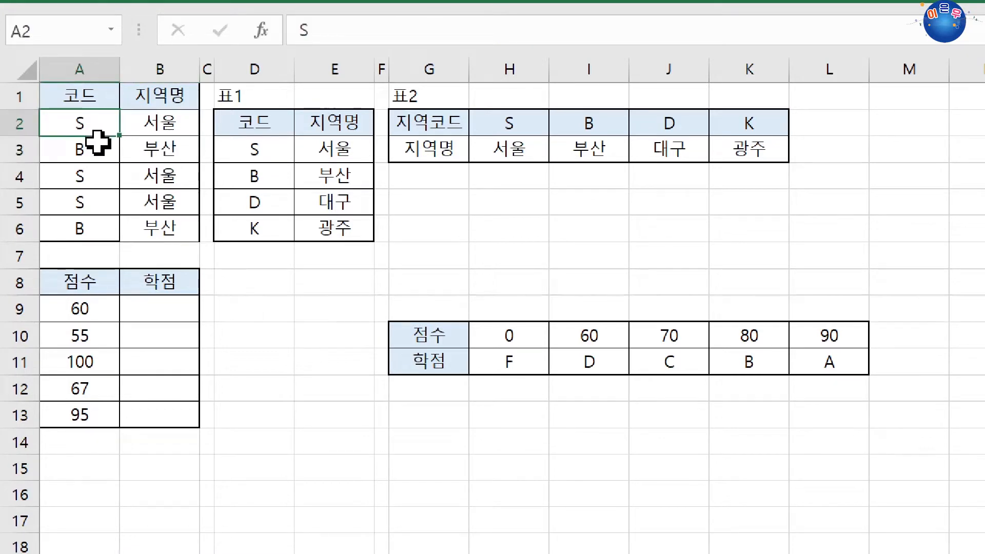
pyautogui.write('D')
pyautogui.click(175, 308)
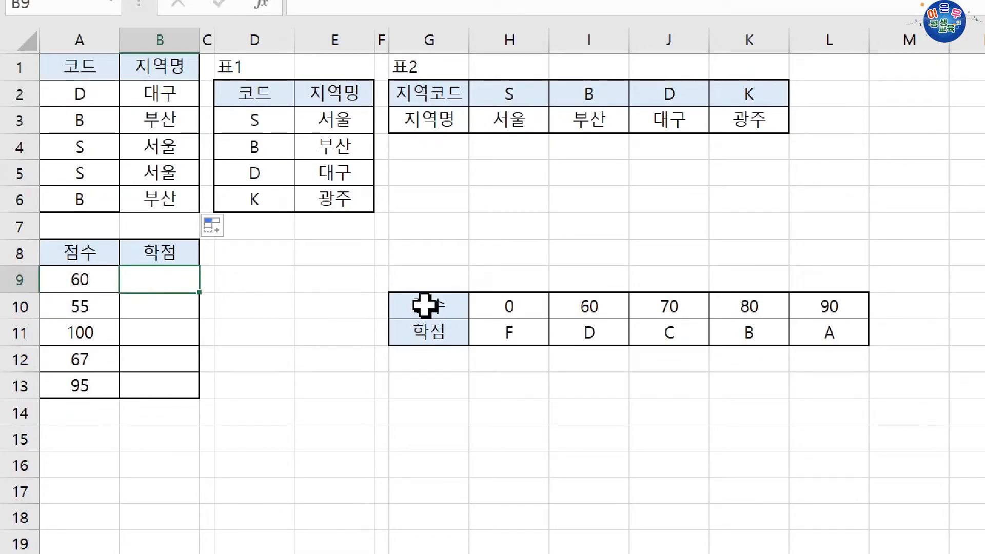
# Start an HLOOKUP formula in cell B9 for the grade and open its function arguments dialog.
pyautogui.click(529, 314)
pyautogui.moveTo(529, 314); pyautogui.dragTo(816, 312)
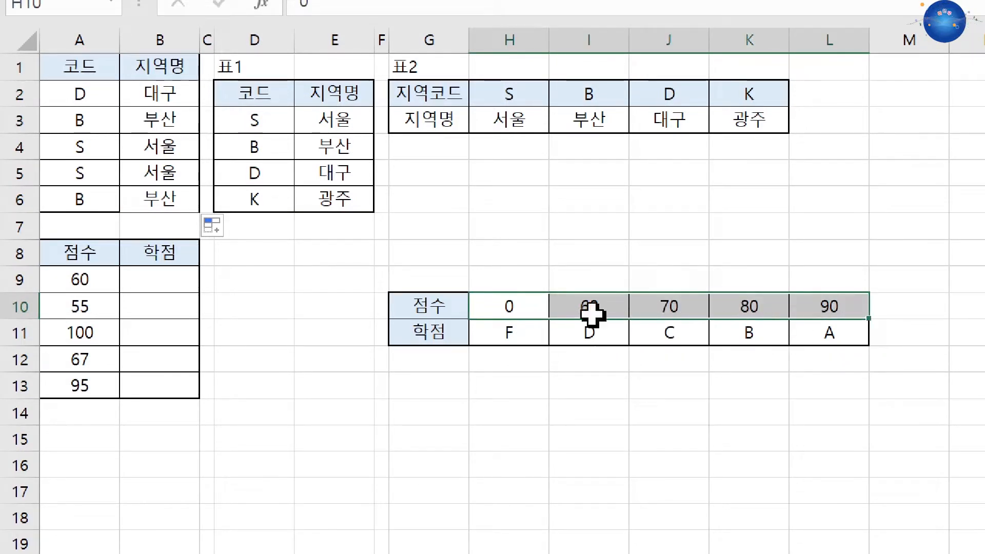
pyautogui.click(167, 280)
pyautogui.write('=')
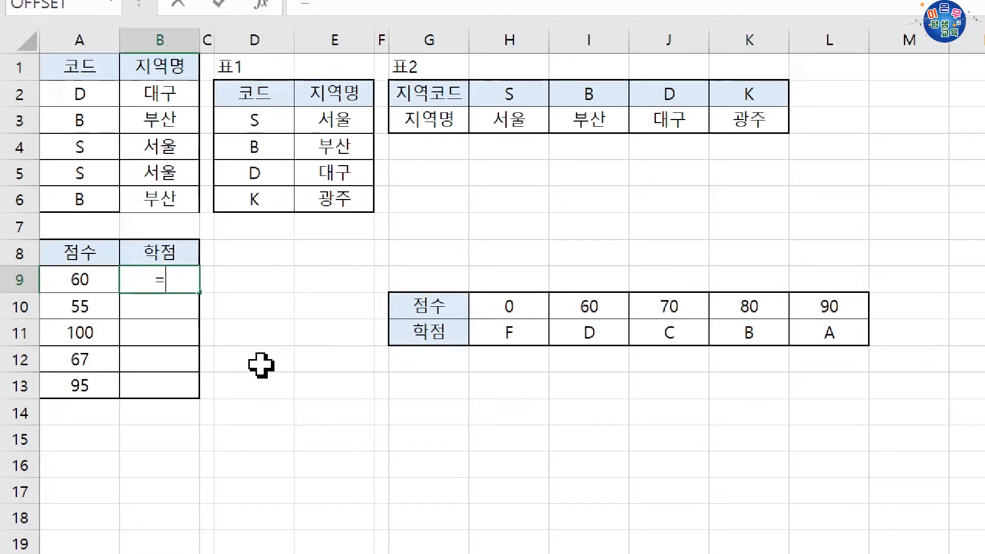
pyautogui.write('HL')
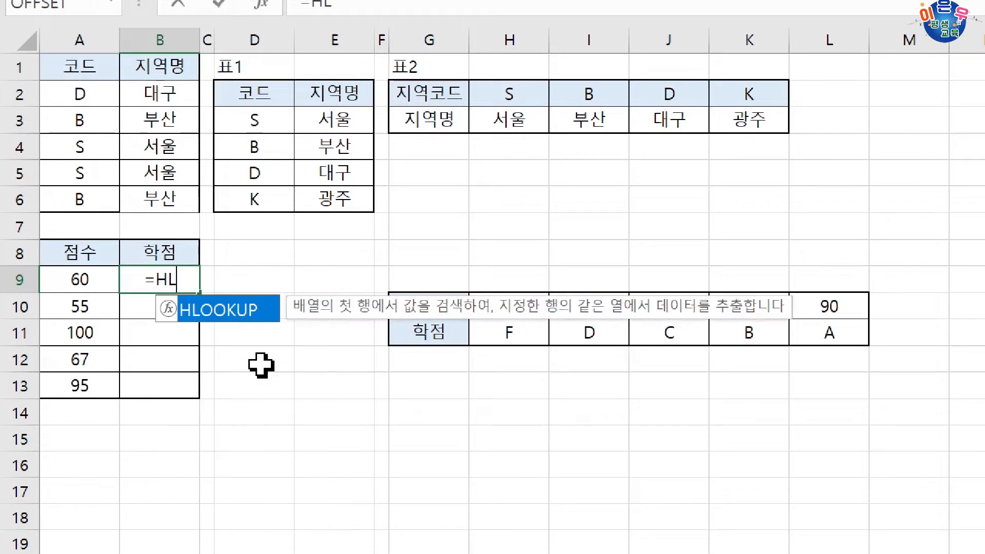
pyautogui.press('Tab')
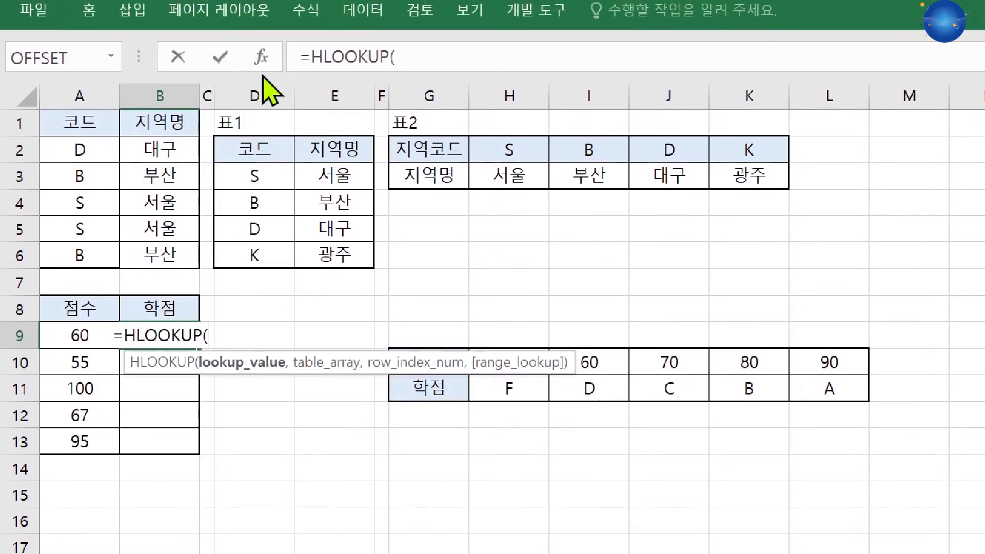
pyautogui.click(261, 2)
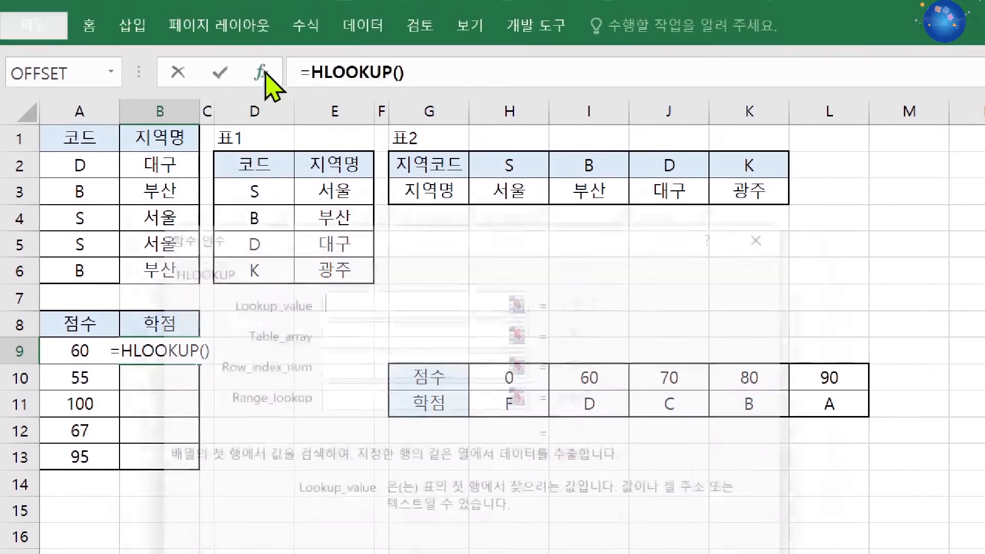
pyautogui.moveTo(349, 226); pyautogui.dragTo(384, 446)
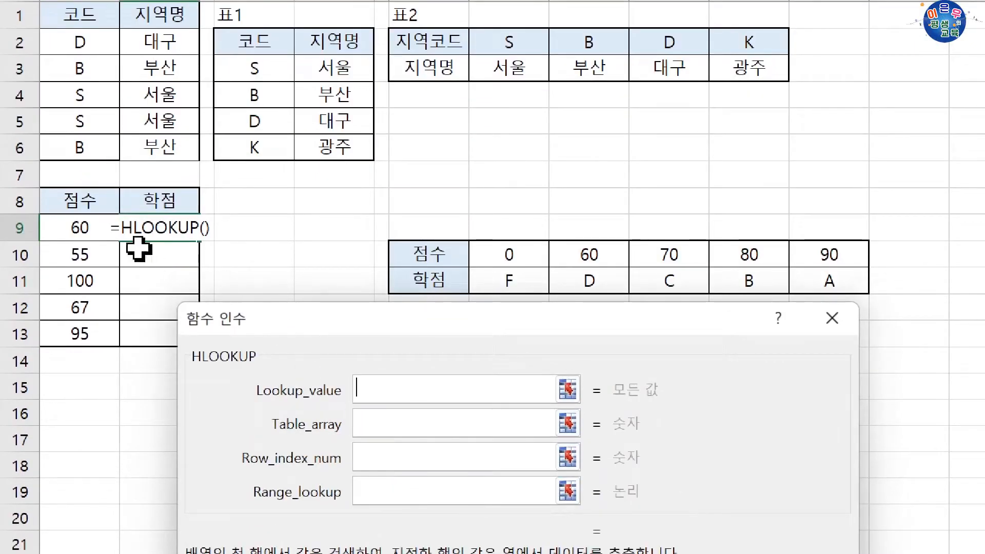
# Set the HLOOKUP lookup value to A9 and its table array to the absolute range $H$10:$L$11.
pyautogui.click(71, 350)
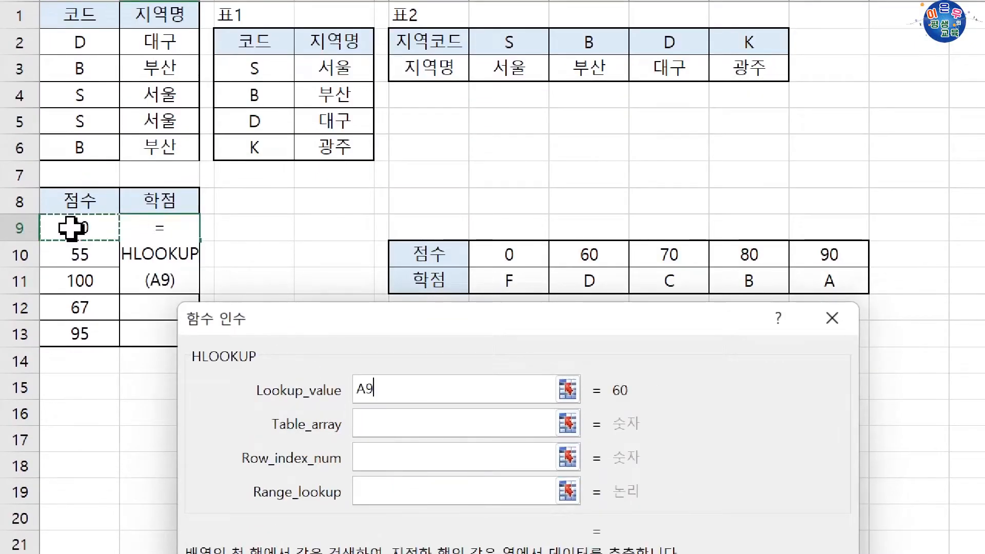
pyautogui.click(383, 422)
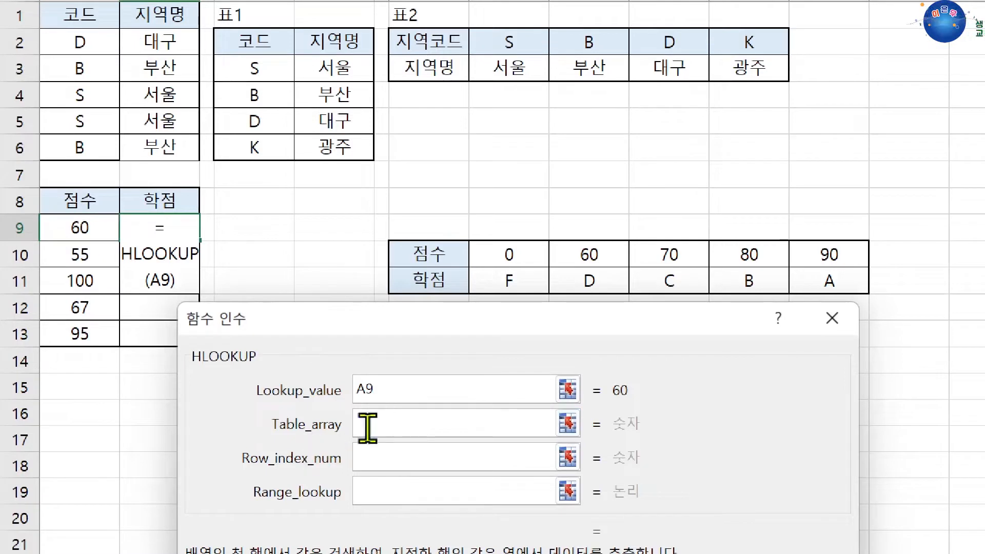
pyautogui.moveTo(510, 259); pyautogui.dragTo(838, 281)
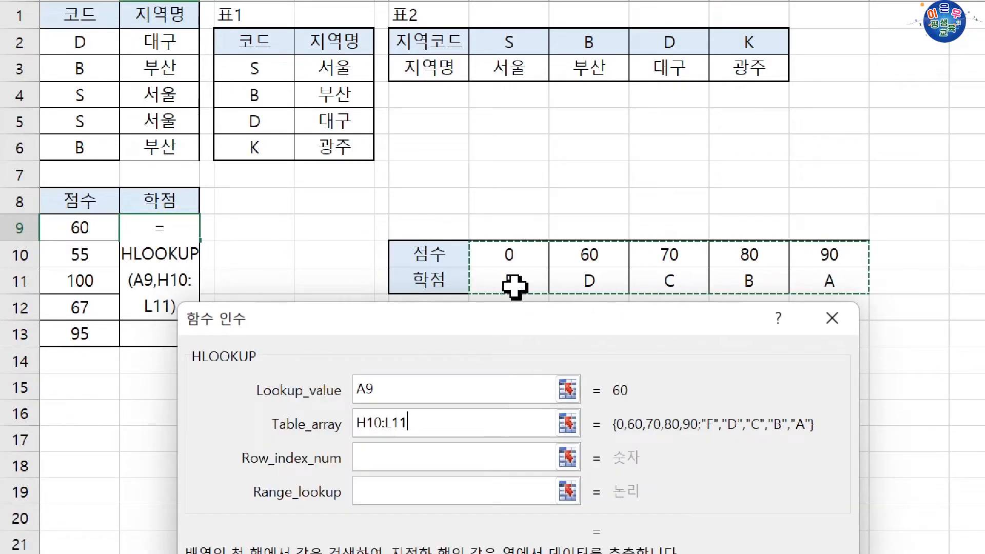
pyautogui.press('F4')
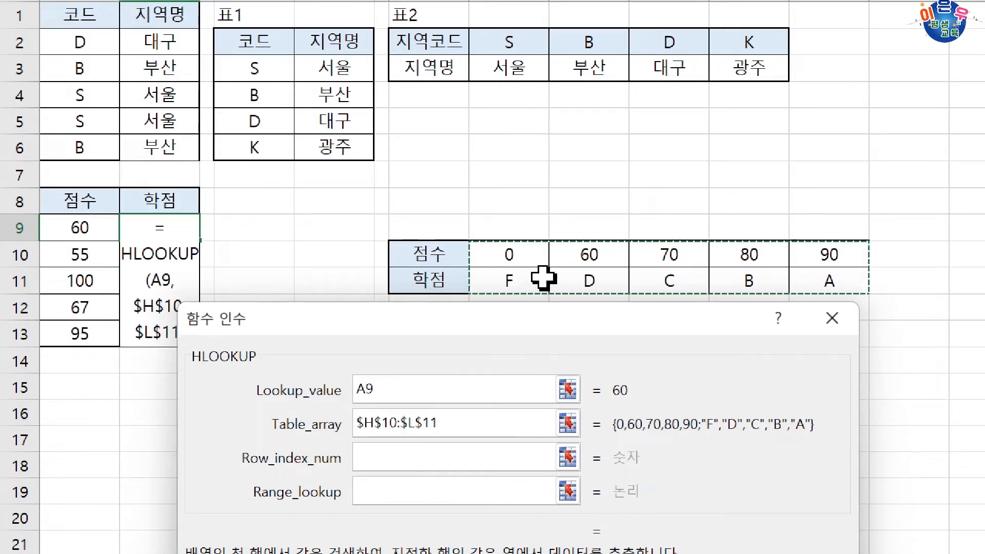
# Complete the B9 HLOOKUP with row index 2 and fill the formula down to B13.
pyautogui.click(425, 457)
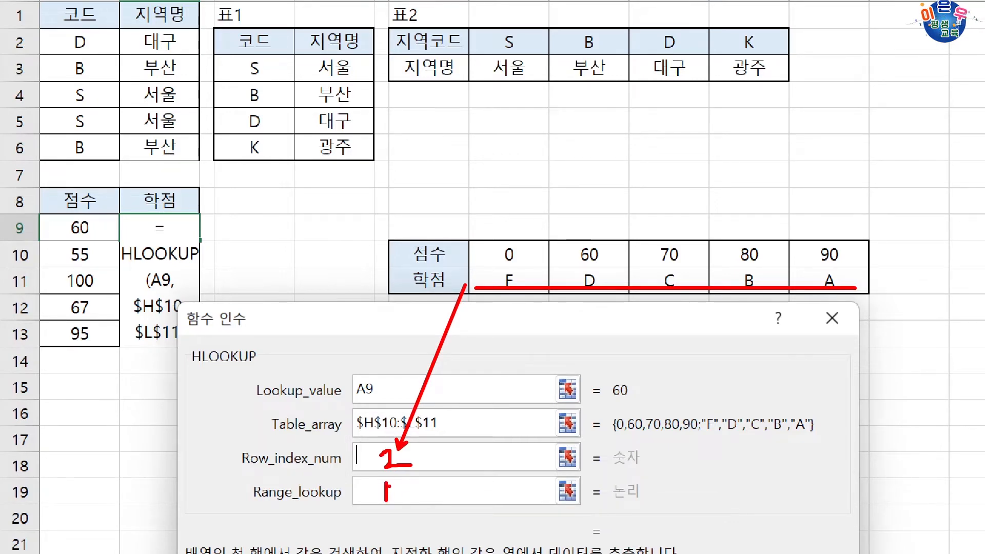
pyautogui.write('2')
pyautogui.press('Tab')
pyautogui.press('Return')
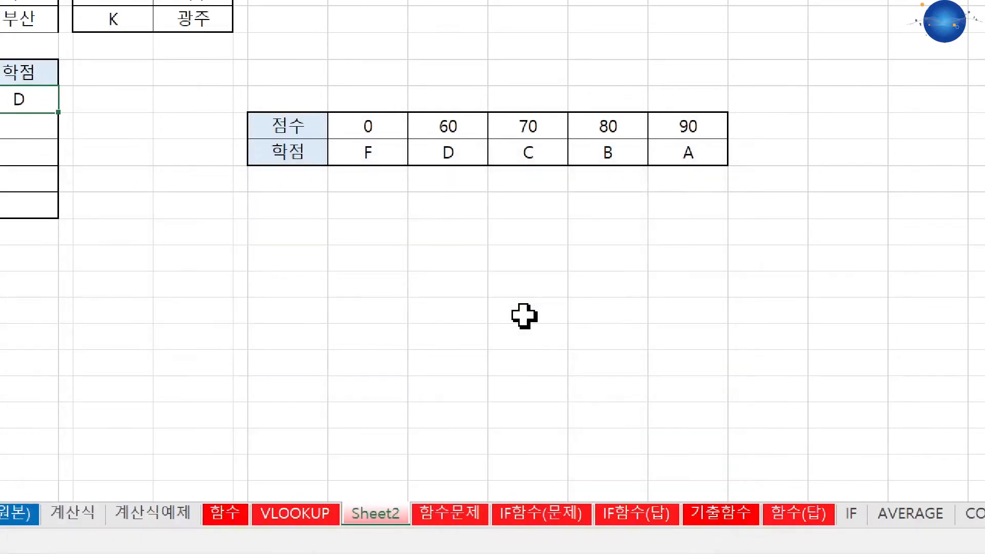
pyautogui.moveTo(203, 118); pyautogui.dragTo(198, 214)
# Check the filled grades in B9:B13 against the score thresholds and grades in H10:L11.
pyautogui.moveTo(99, 128); pyautogui.dragTo(152, 130)
pyautogui.click(523, 153)
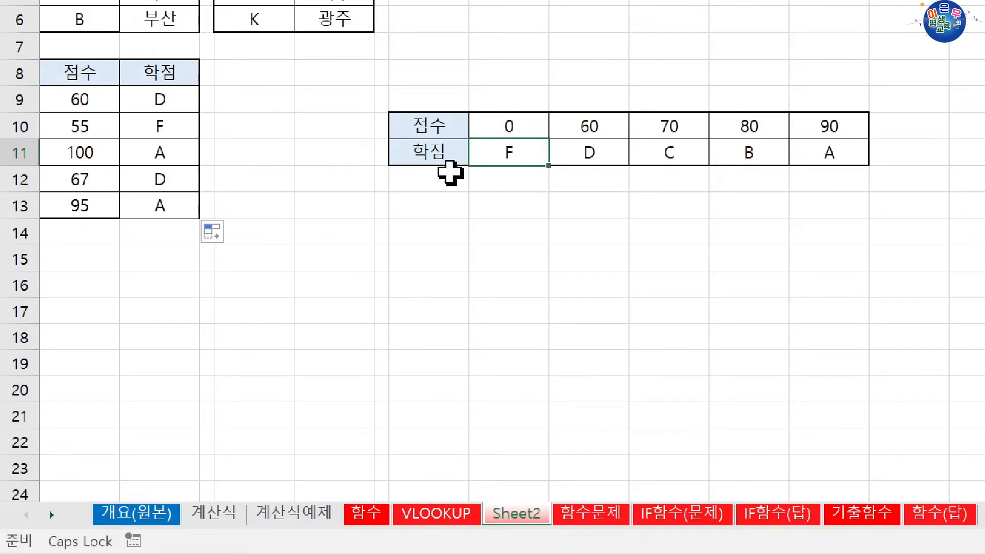
pyautogui.click(166, 130)
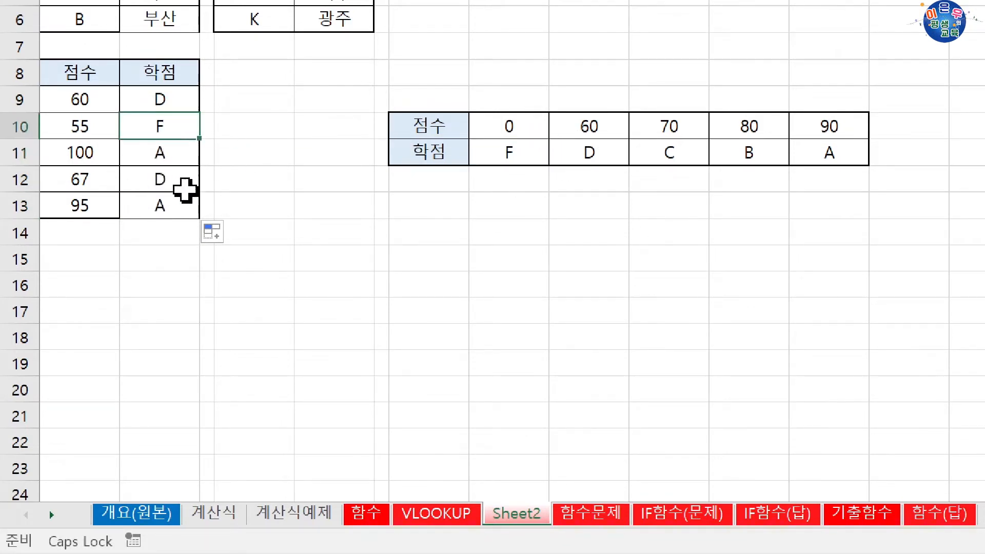
pyautogui.moveTo(87, 100); pyautogui.dragTo(154, 101)
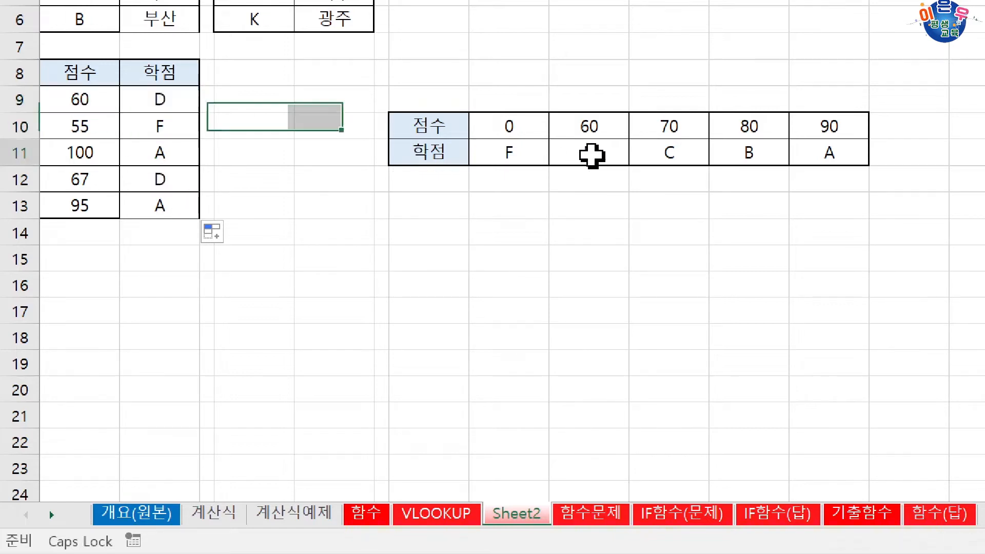
pyautogui.moveTo(589, 159); pyautogui.dragTo(590, 131)
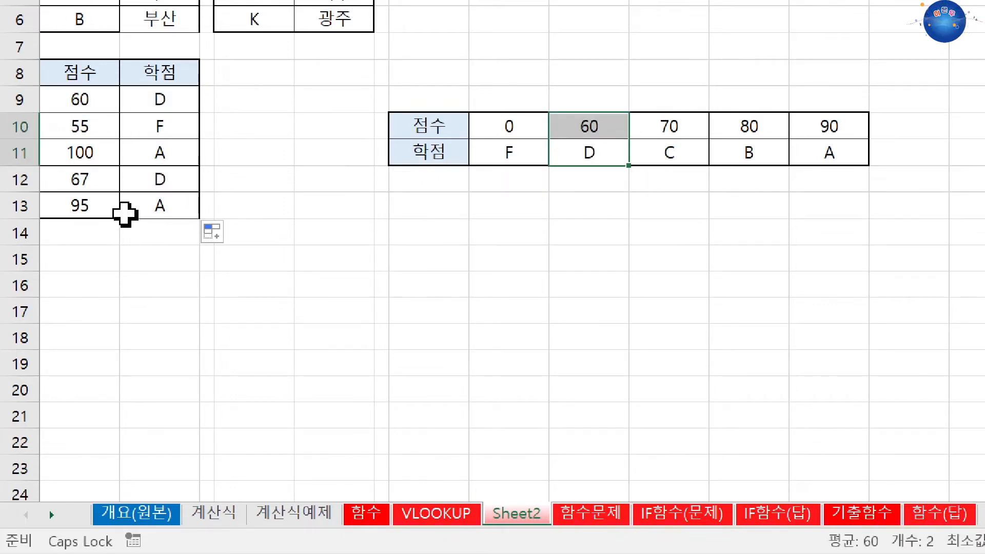
pyautogui.moveTo(87, 154); pyautogui.dragTo(142, 155)
pyautogui.moveTo(855, 165); pyautogui.dragTo(828, 158)
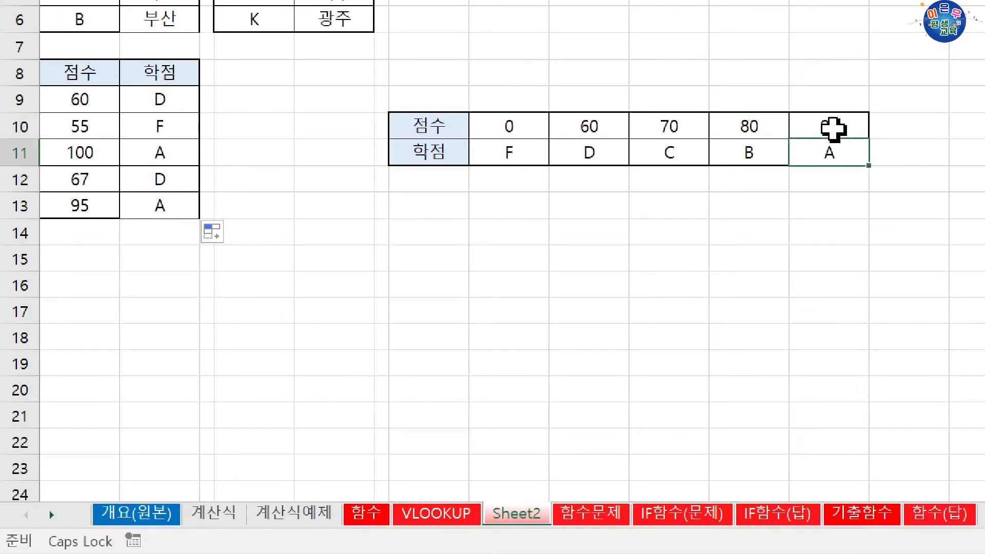
pyautogui.click(706, 157)
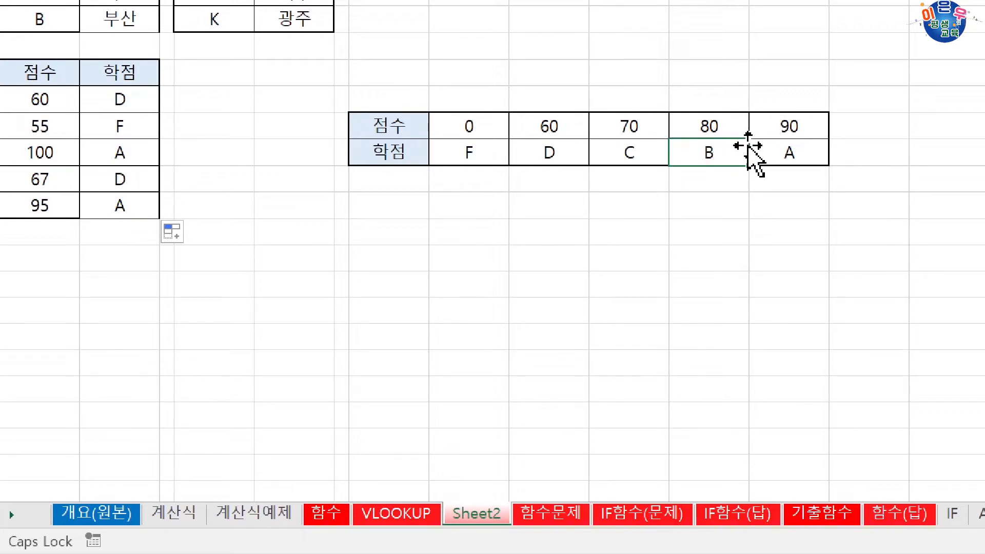
pyautogui.moveTo(41, 101); pyautogui.dragTo(127, 196)
pyautogui.click(298, 247)
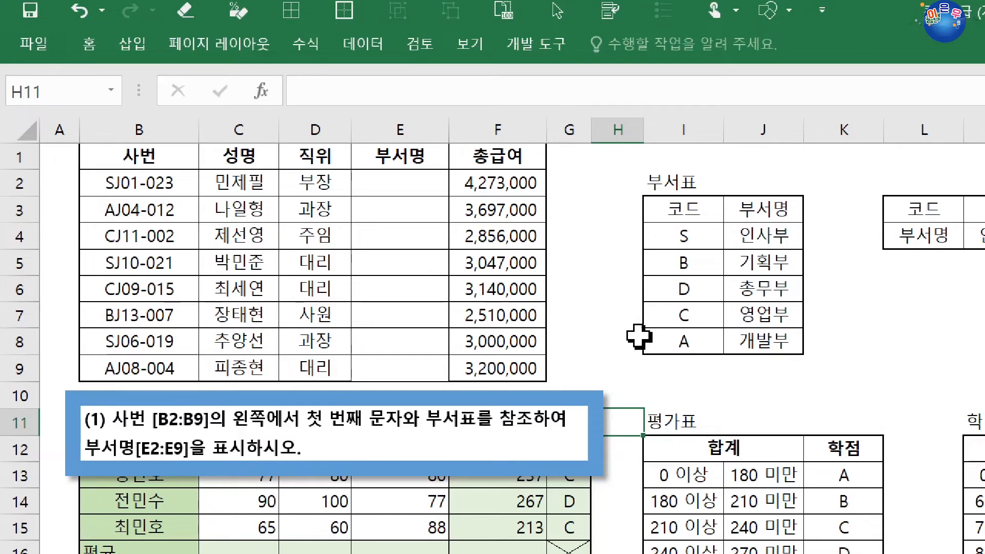
# Start a VLOOKUP formula in cell E2 for the department name and open its function arguments dialog.
pyautogui.click(400, 188)
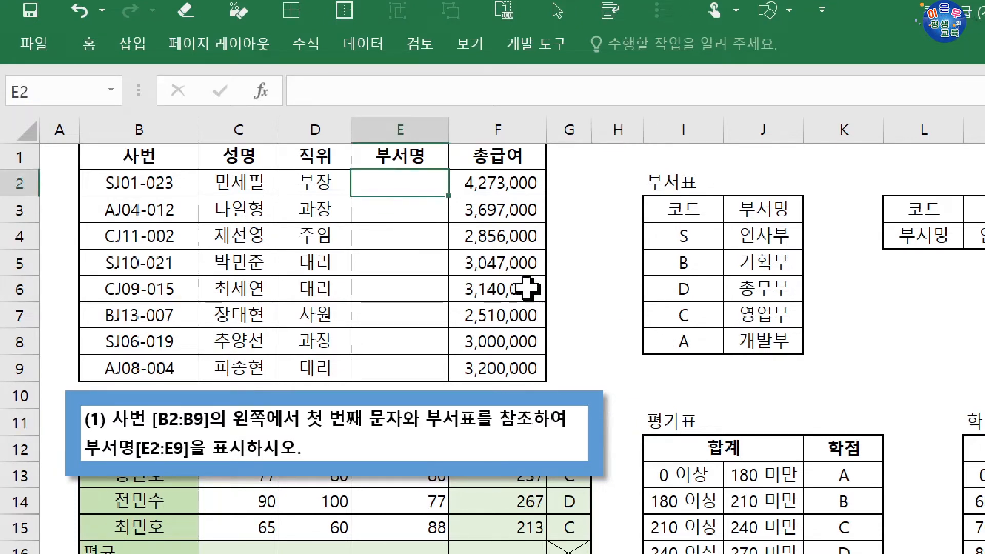
pyautogui.write('=VLOOKUP(')
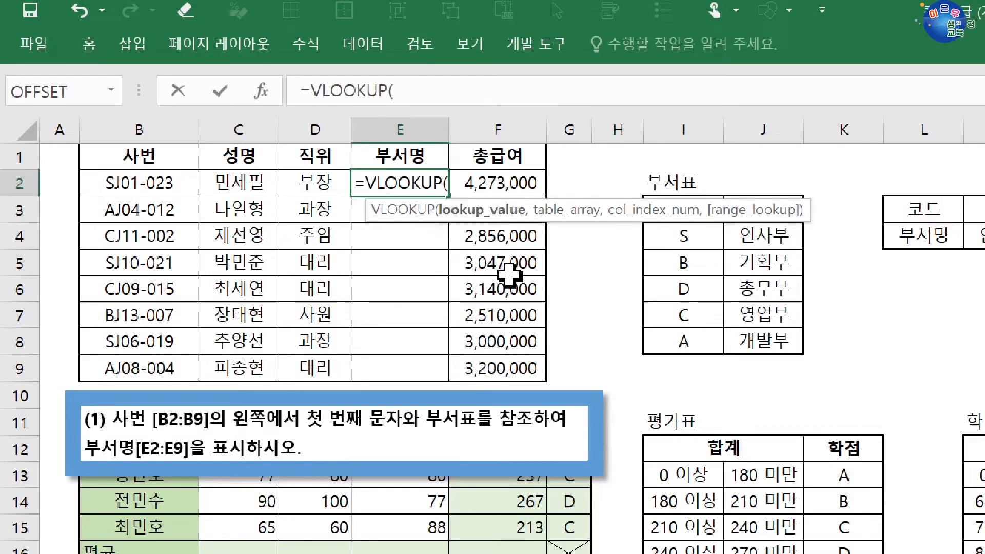
pyautogui.click(261, 91)
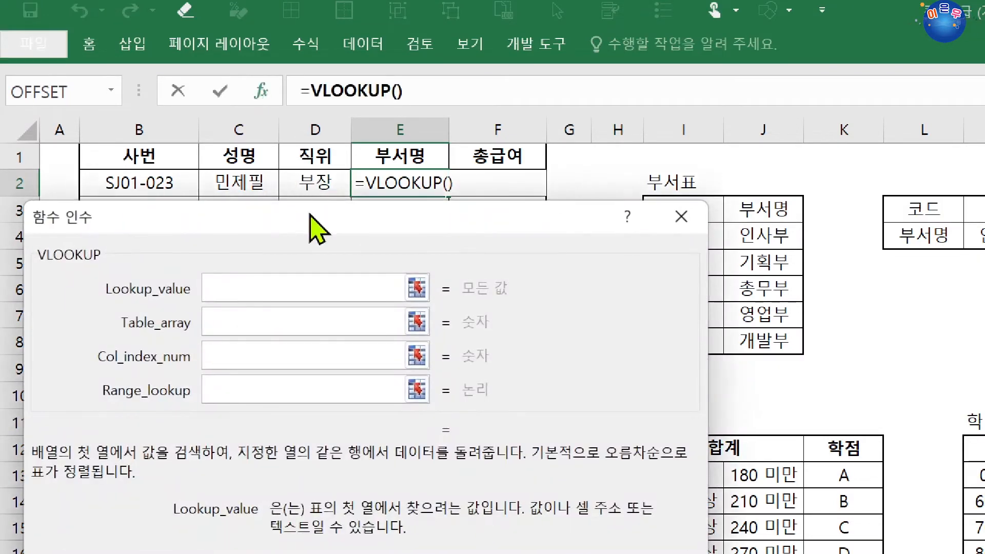
pyautogui.moveTo(318, 226); pyautogui.dragTo(280, 230)
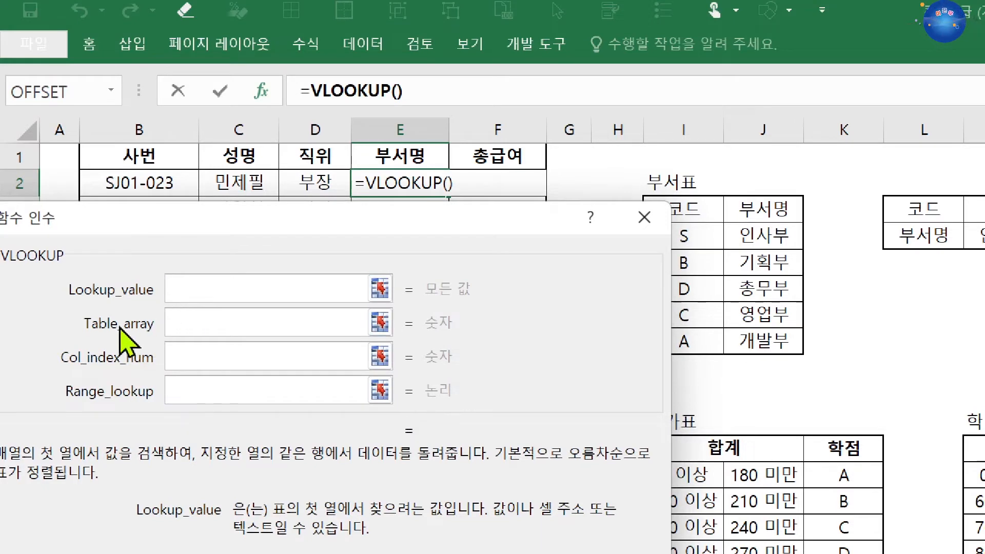
# Set the VLOOKUP lookup value to LEFT(B2,1) and its table array to the absolute range $I$4:$J$8.
pyautogui.write('LEFT(B2')
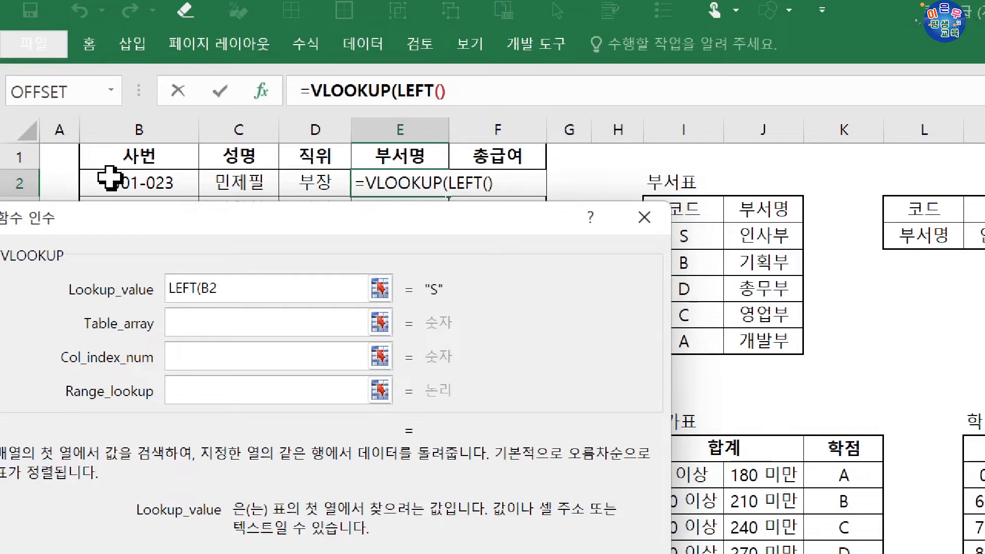
pyautogui.click(110, 178)
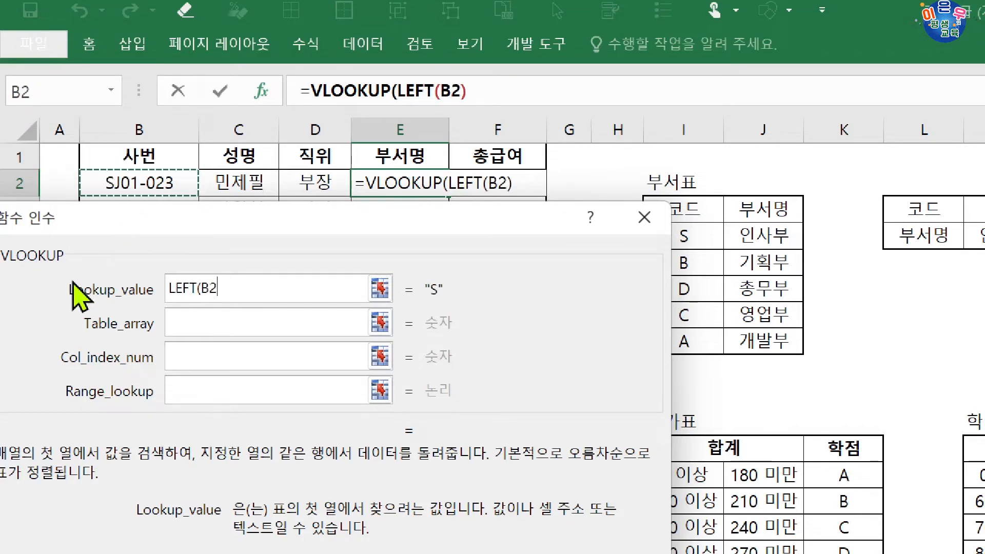
pyautogui.write(',1')
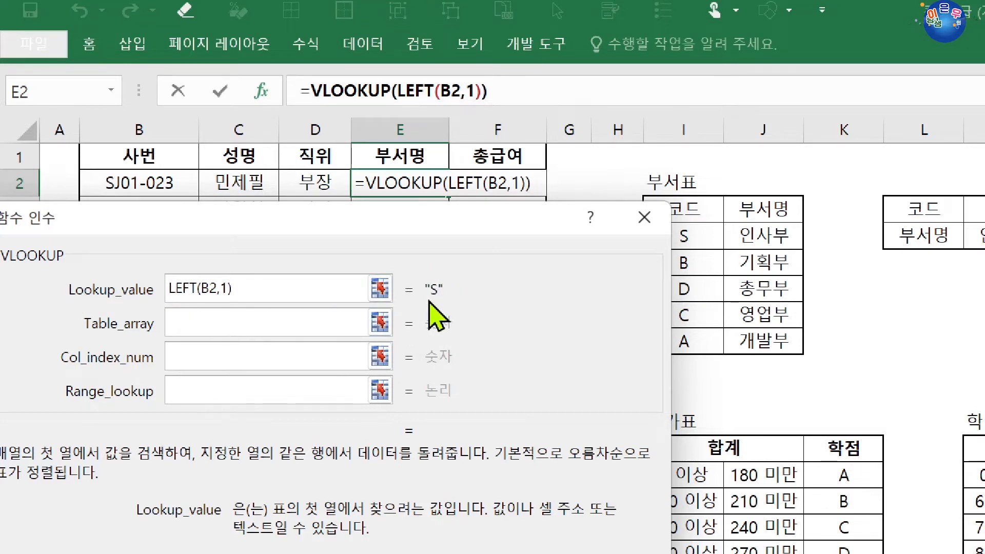
pyautogui.click(256, 329)
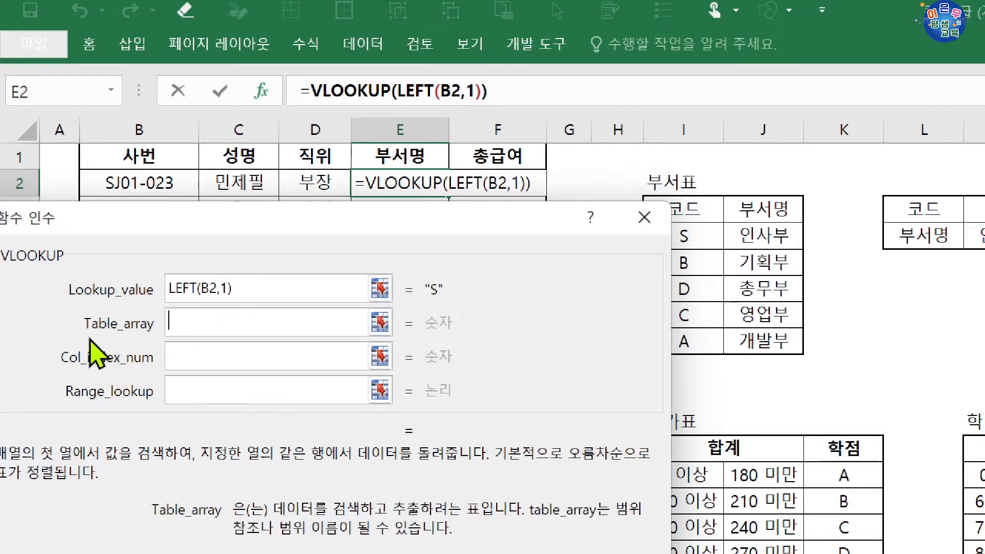
pyautogui.moveTo(487, 216); pyautogui.dragTo(461, 232)
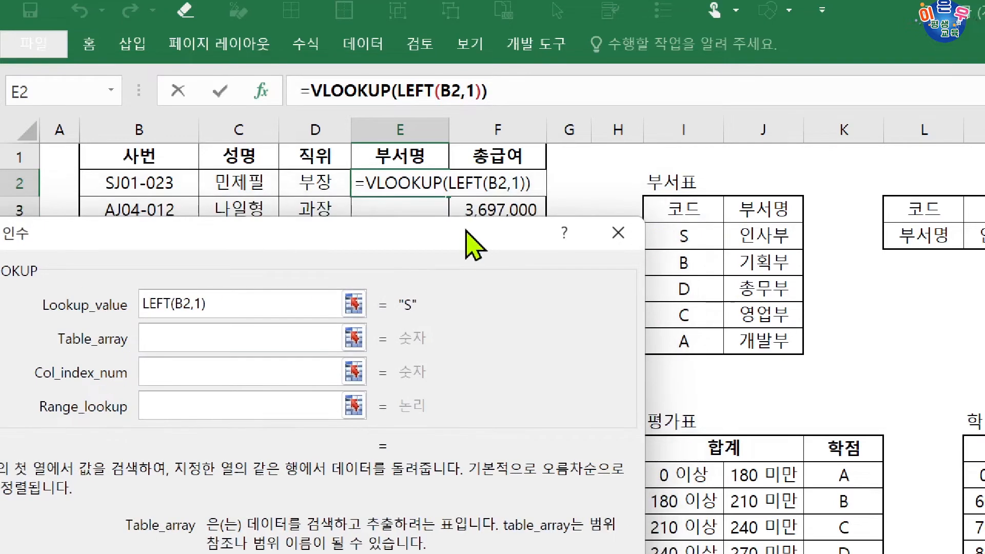
pyautogui.moveTo(691, 238); pyautogui.dragTo(754, 340)
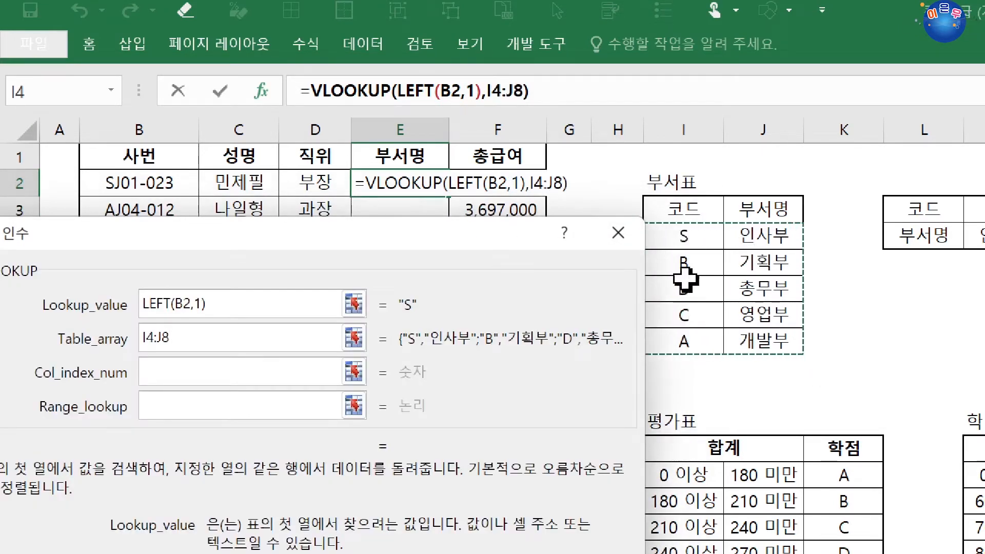
pyautogui.press('F4')
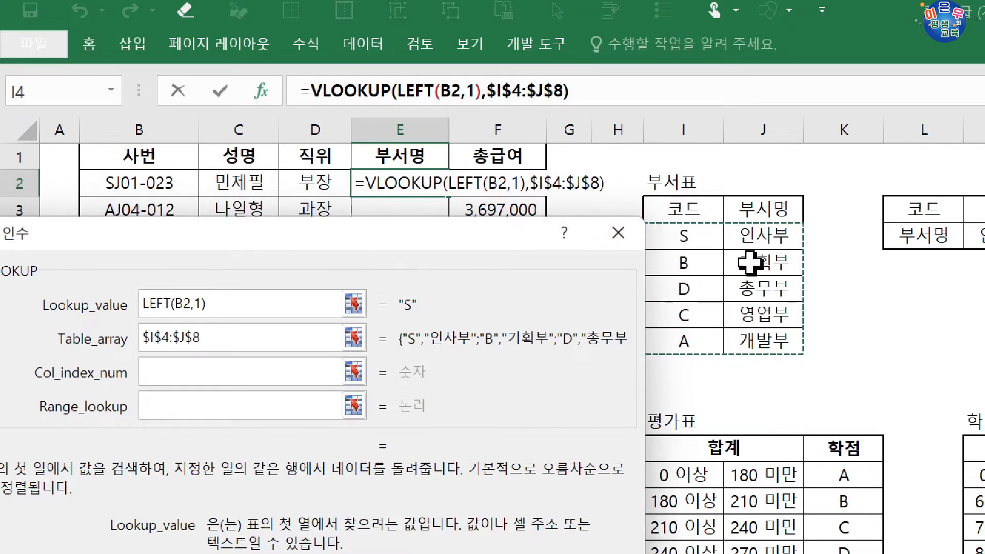
# Complete the E2 VLOOKUP with column index 2 and range lookup 0, and fill the formula down to E9.
pyautogui.click(228, 382)
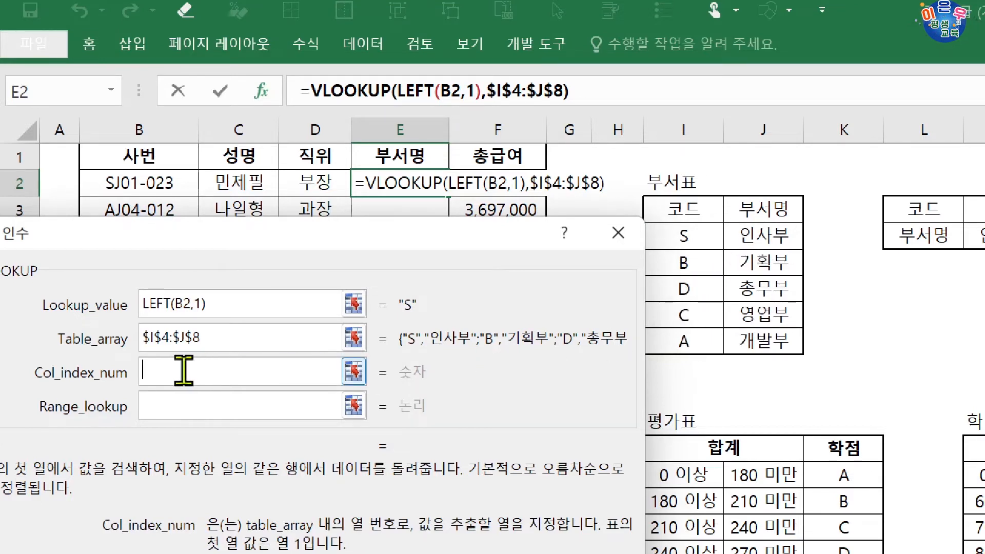
pyautogui.write('2')
pyautogui.click(178, 404)
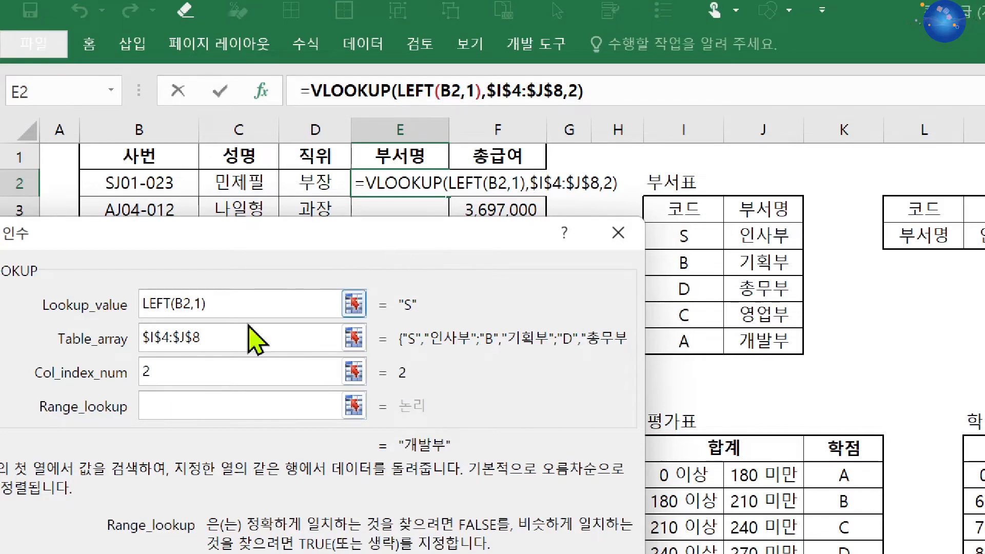
pyautogui.moveTo(164, 233); pyautogui.dragTo(356, 368)
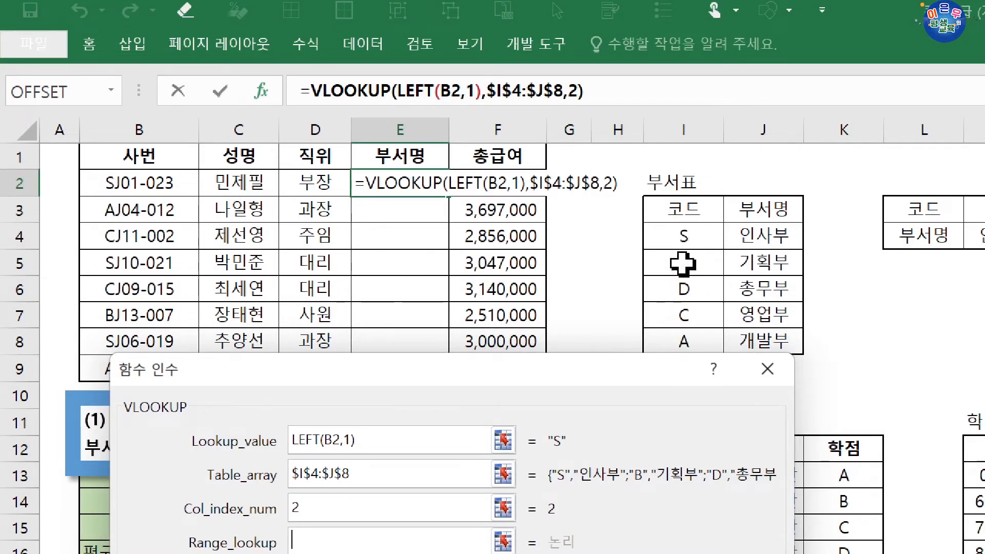
pyautogui.moveTo(524, 378); pyautogui.dragTo(519, 197)
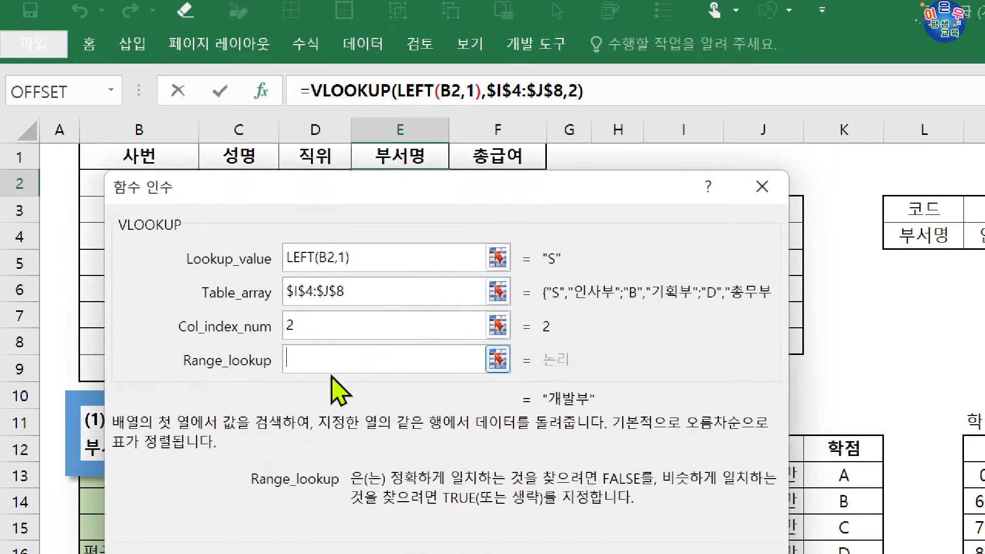
pyautogui.write('0')
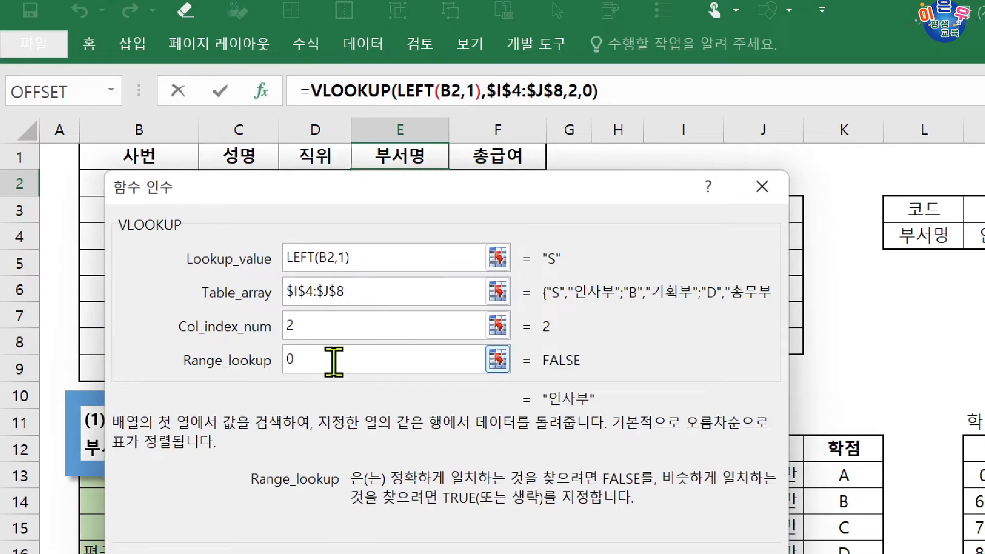
pyautogui.click(426, 323)
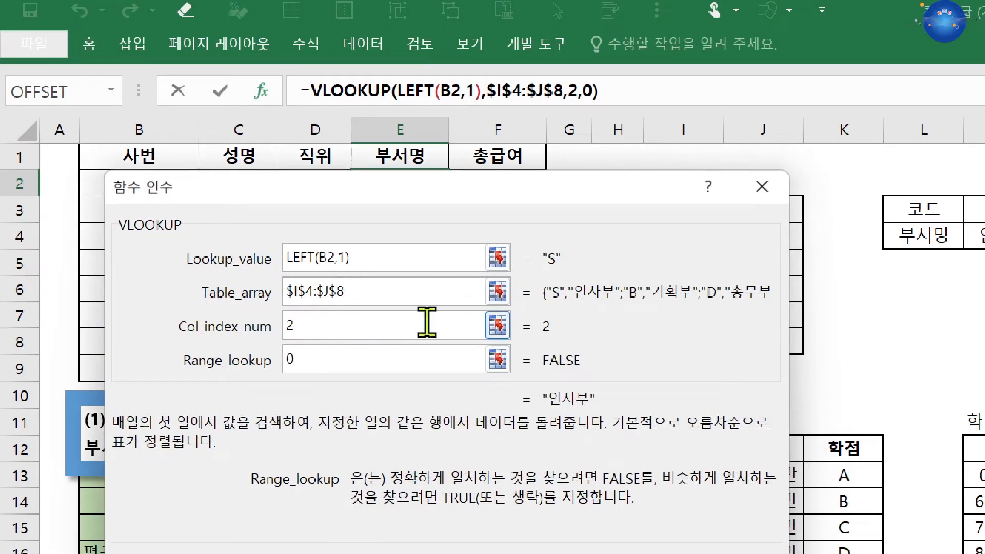
pyautogui.press('Return')
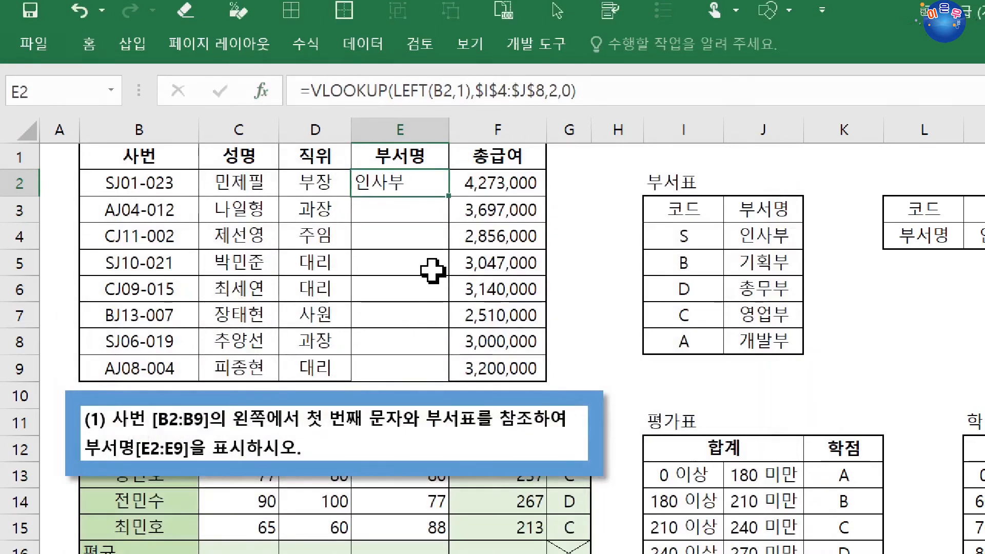
pyautogui.doubleClick(449, 198)
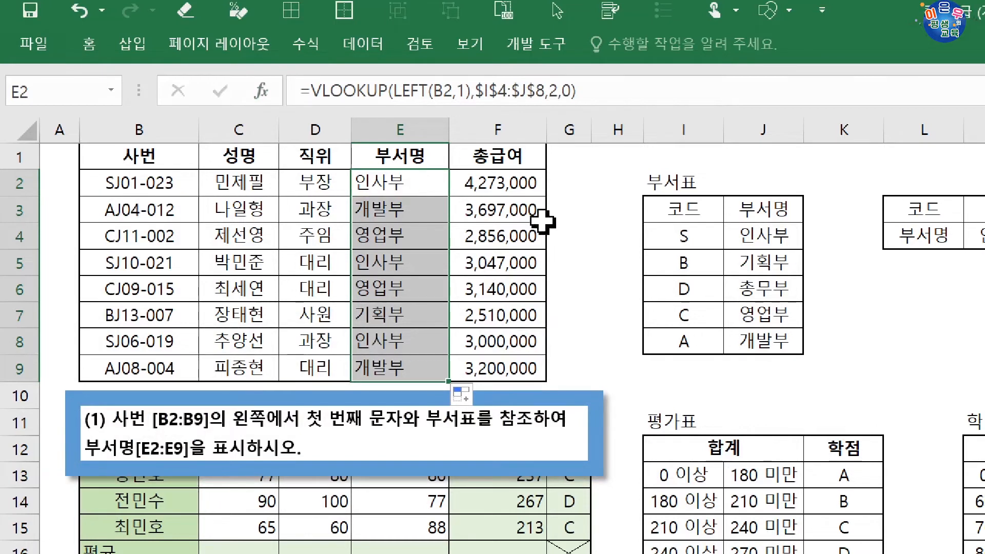
# Check the filled department names in column E against the first letters of the employee numbers.
pyautogui.click(100, 242)
pyautogui.click(365, 242)
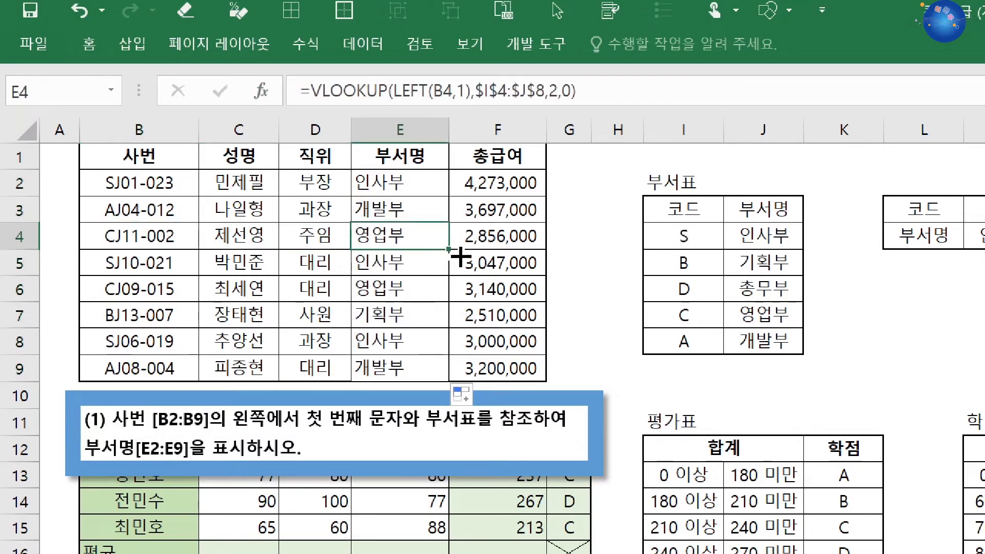
pyautogui.click(391, 215)
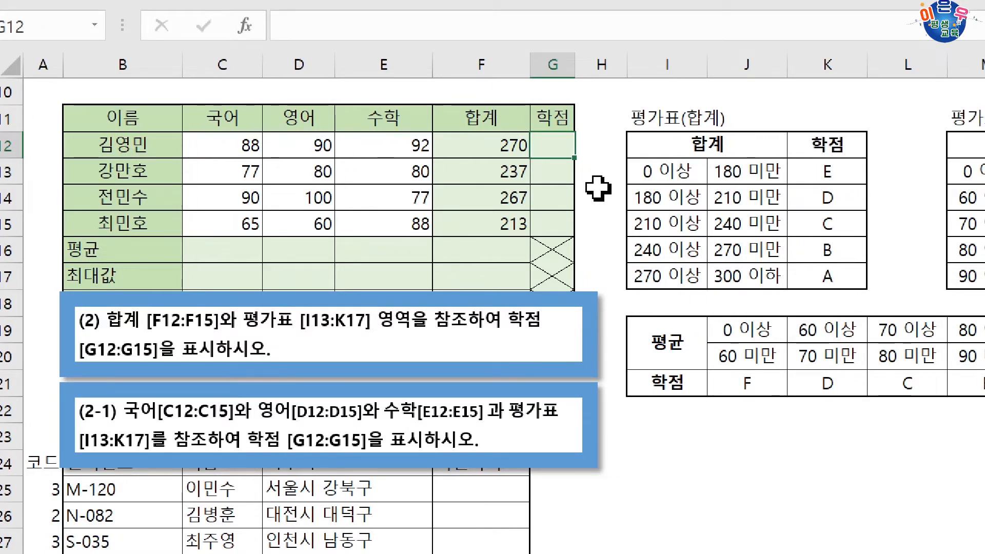
# Examine the total-score grade table, comparing the lower-bound values stored in I13:I17 with the grades in K13:K17.
pyautogui.click(667, 175)
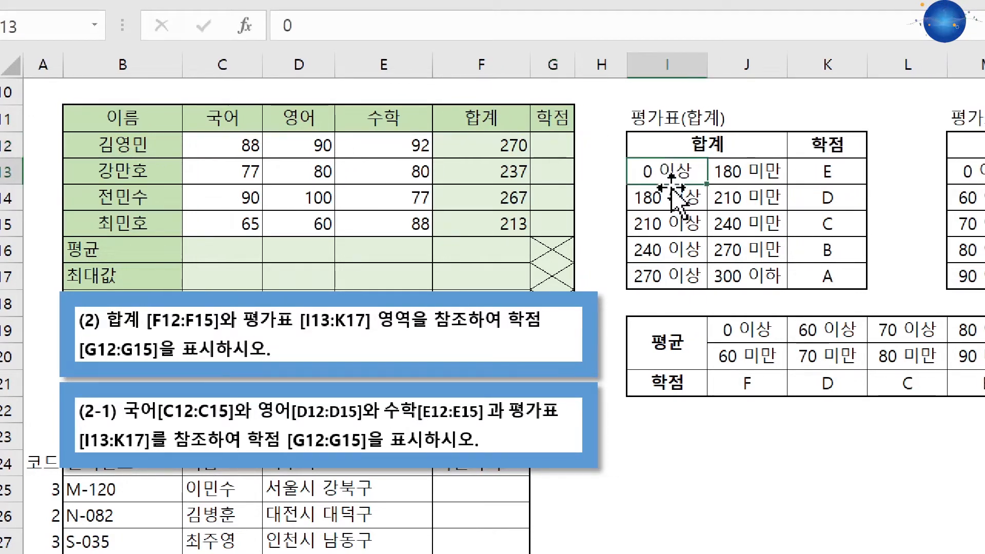
pyautogui.click(667, 199)
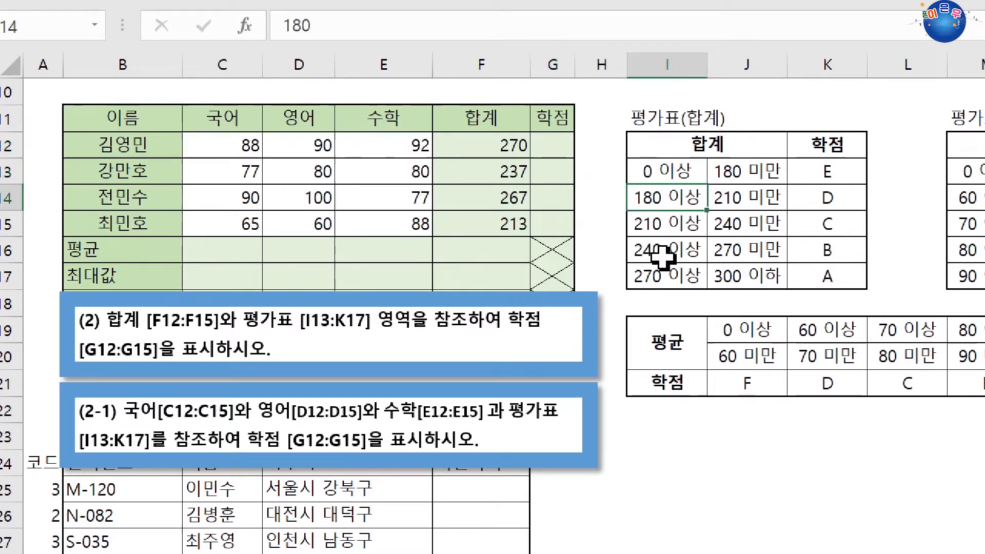
pyautogui.moveTo(667, 172); pyautogui.dragTo(659, 273)
pyautogui.click(671, 171)
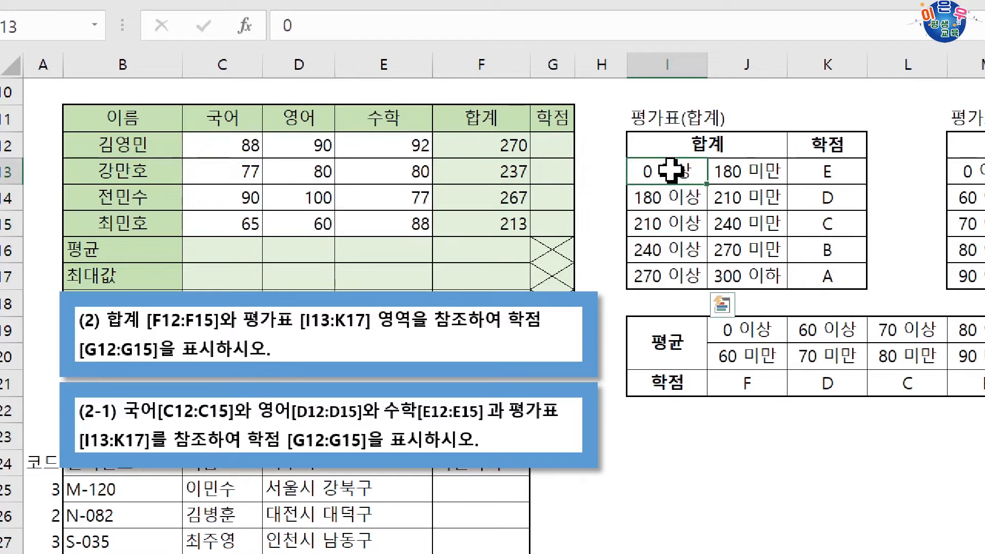
pyautogui.click(665, 196)
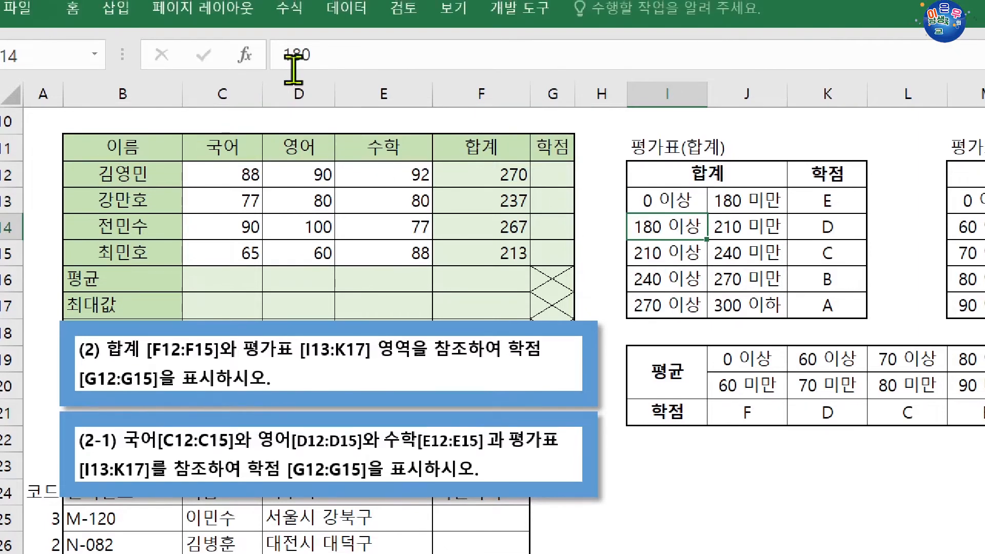
pyautogui.click(633, 252)
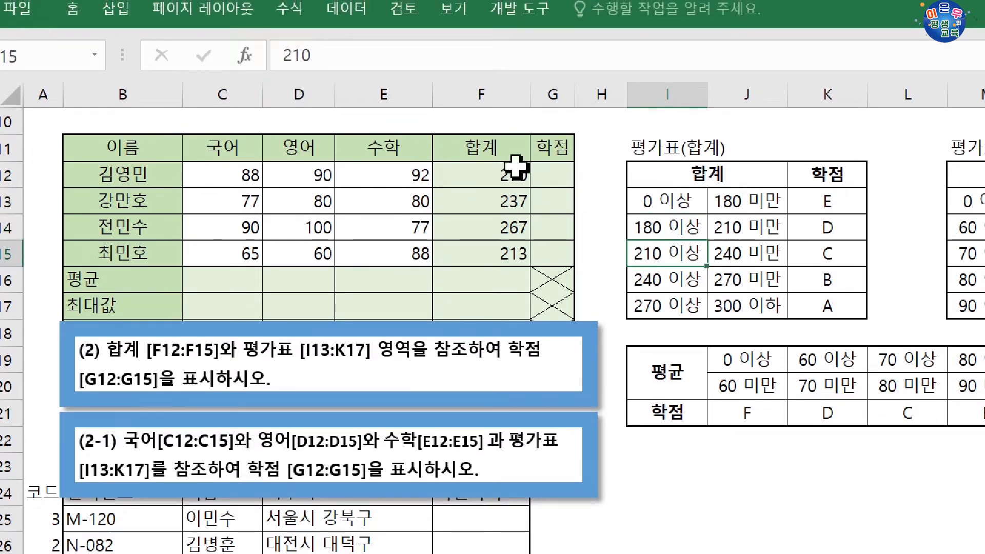
pyautogui.click(680, 279)
pyautogui.click(687, 307)
pyautogui.click(683, 227)
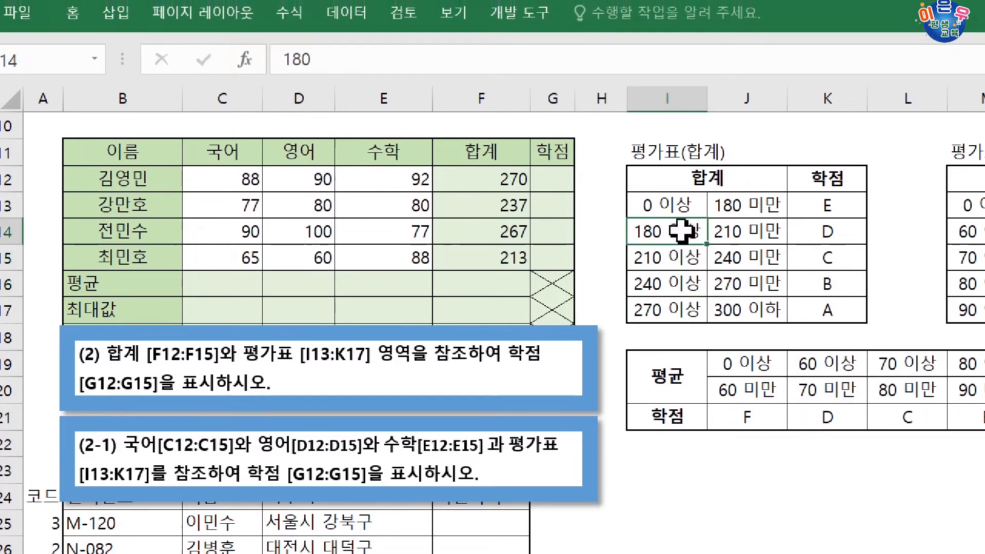
pyautogui.moveTo(674, 207); pyautogui.dragTo(667, 308)
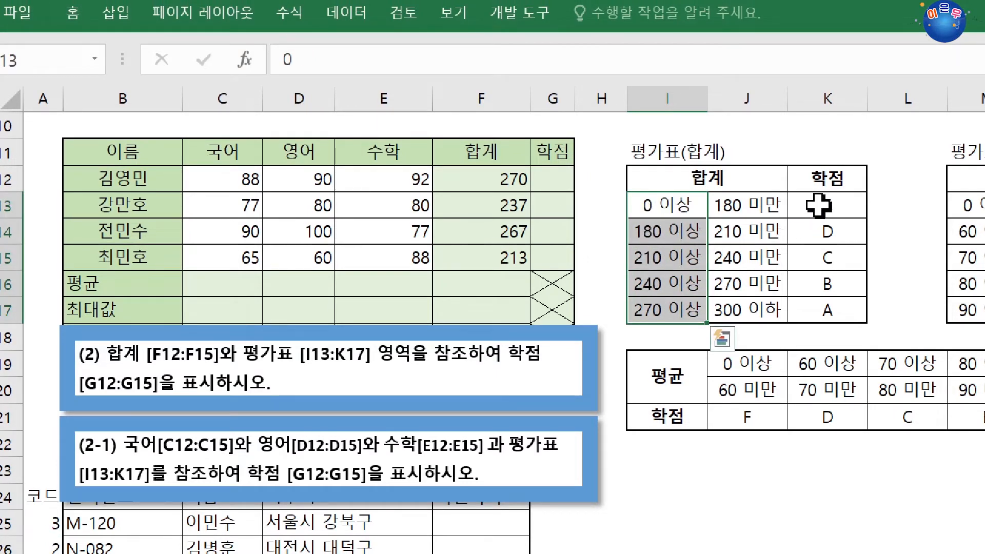
pyautogui.moveTo(819, 204); pyautogui.dragTo(804, 308)
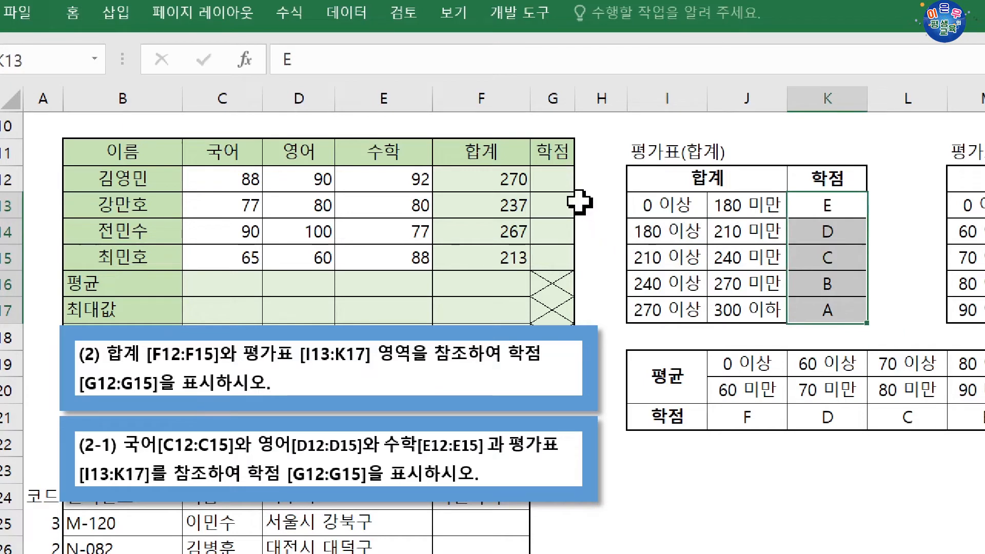
# Start a VLOOKUP formula in cell G12, open its function arguments dialog, and set the lookup value to F12.
pyautogui.click(551, 182)
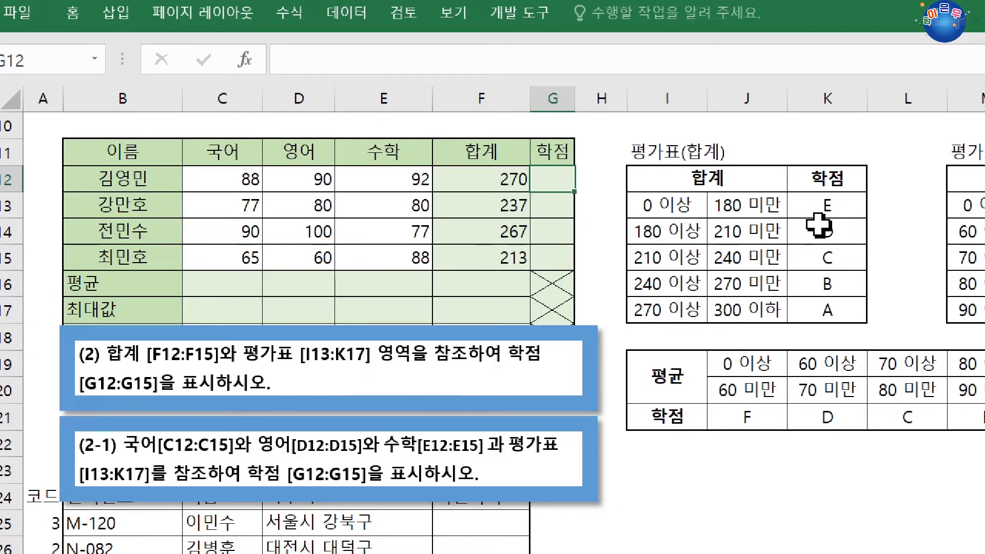
pyautogui.write('VL')
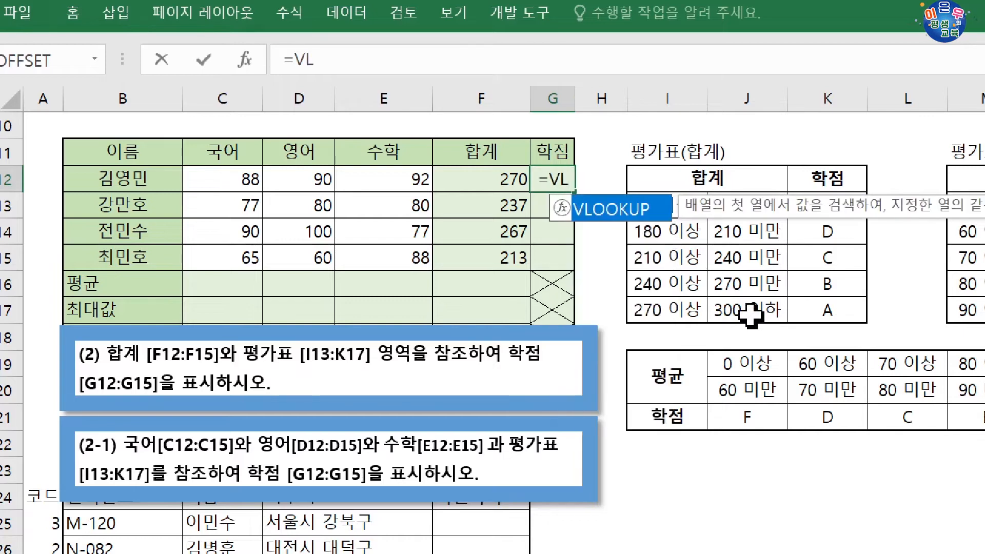
pyautogui.press('Tab')
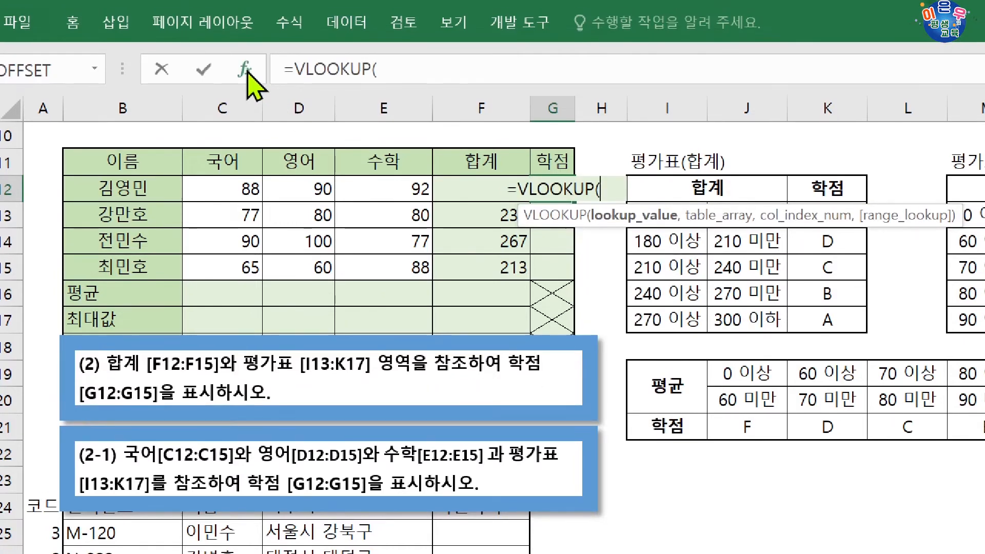
pyautogui.click(244, 59)
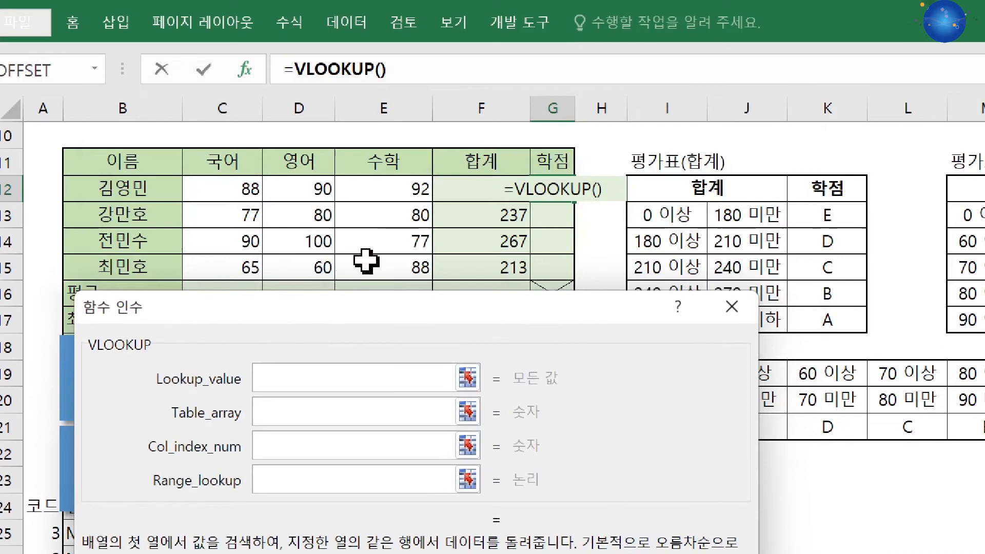
pyautogui.click(446, 190)
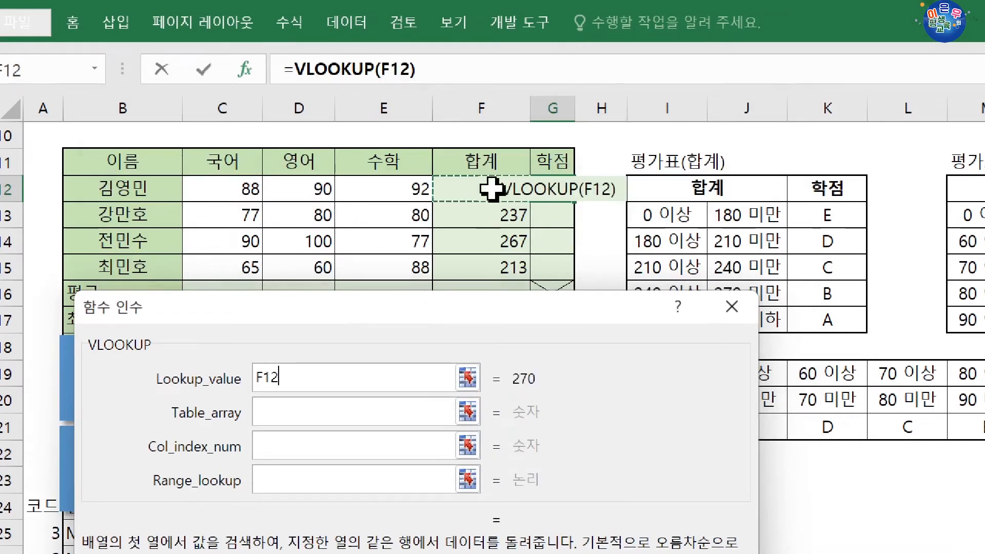
# Set the VLOOKUP table array to the absolute range $I$13:$K$17.
pyautogui.click(284, 412)
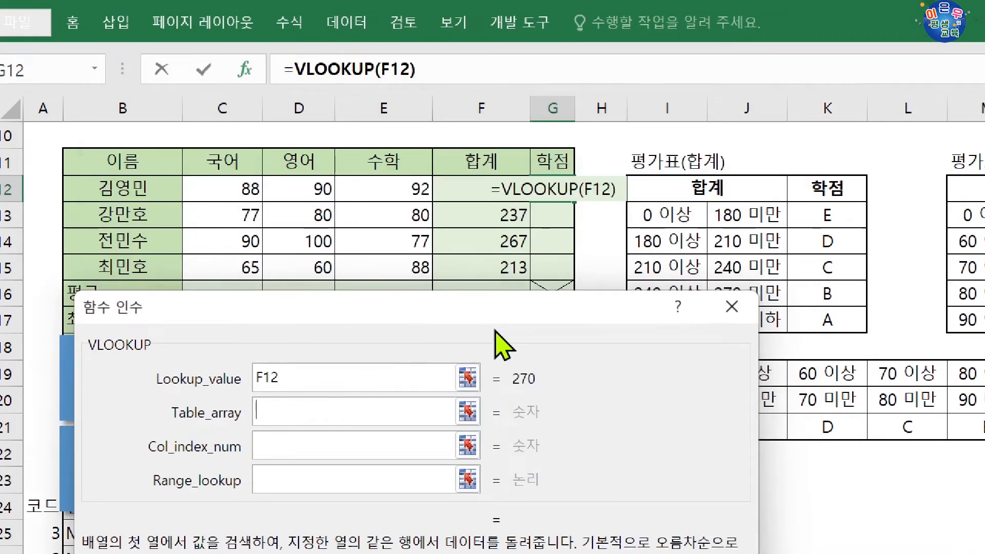
pyautogui.moveTo(667, 216); pyautogui.dragTo(824, 319)
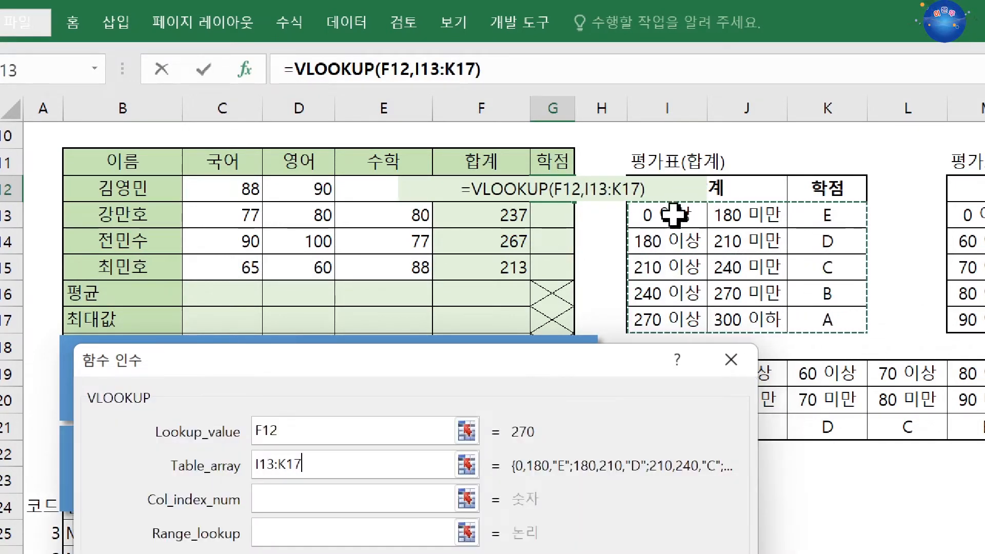
pyautogui.moveTo(615, 370); pyautogui.dragTo(637, 210)
pyautogui.press('F4')
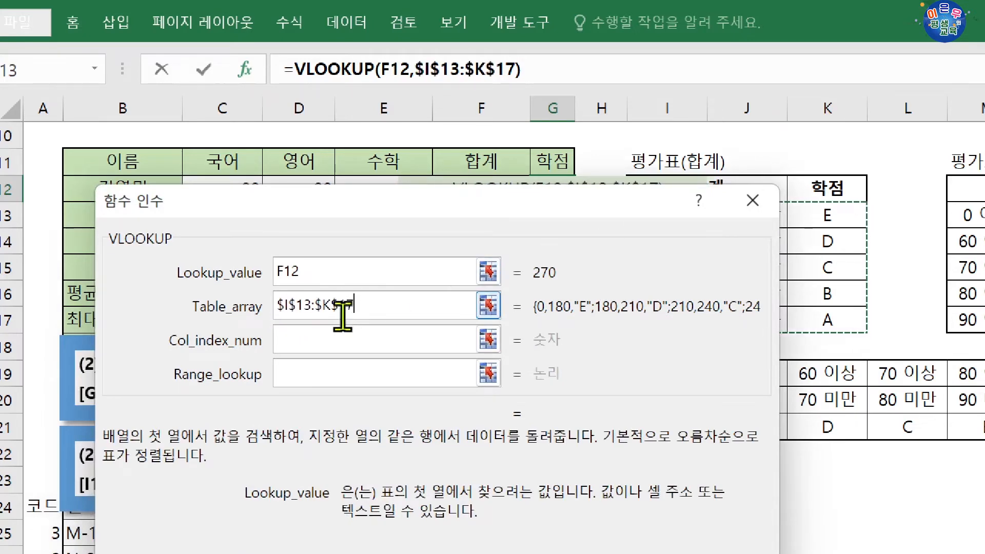
# Set the VLOOKUP column index number to 3 and leave the range lookup argument empty for an approximate match.
pyautogui.click(322, 340)
pyautogui.moveTo(500, 200); pyautogui.dragTo(547, 295)
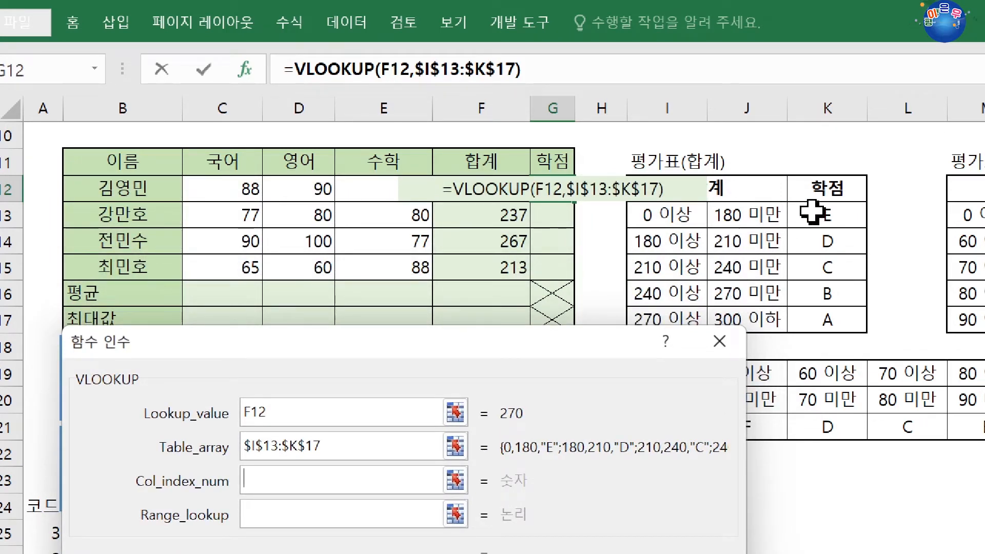
pyautogui.moveTo(593, 345); pyautogui.dragTo(638, 195)
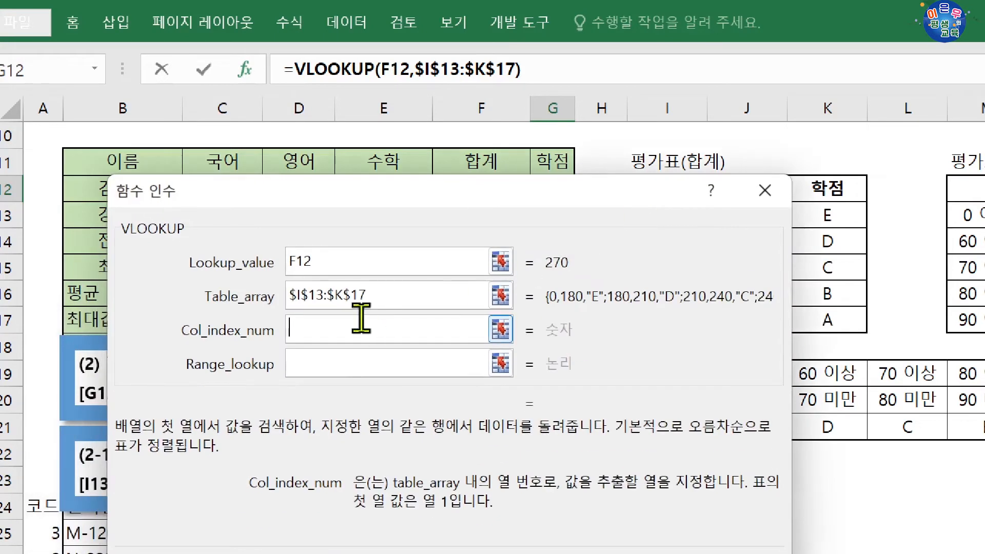
pyautogui.write('3')
pyautogui.click(331, 365)
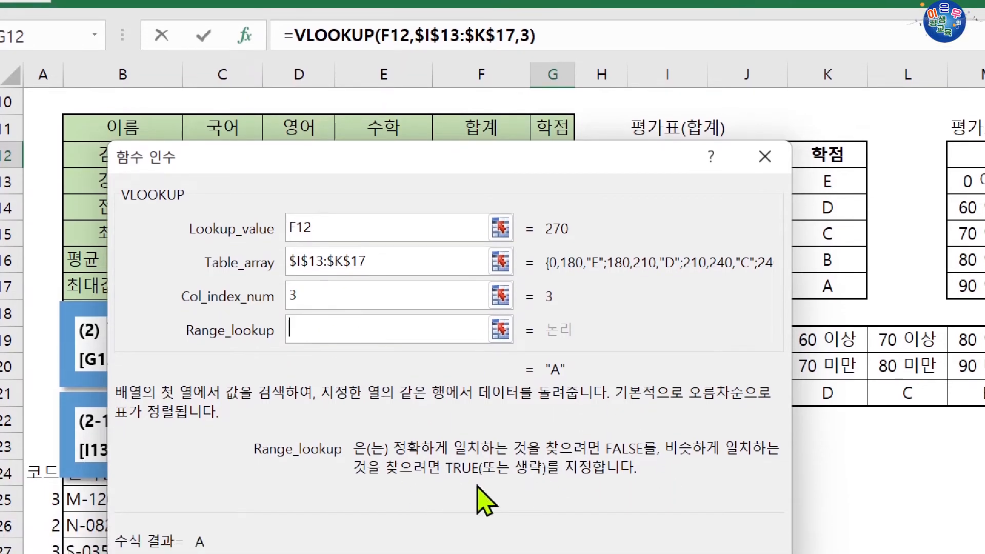
pyautogui.moveTo(468, 167); pyautogui.dragTo(450, 295)
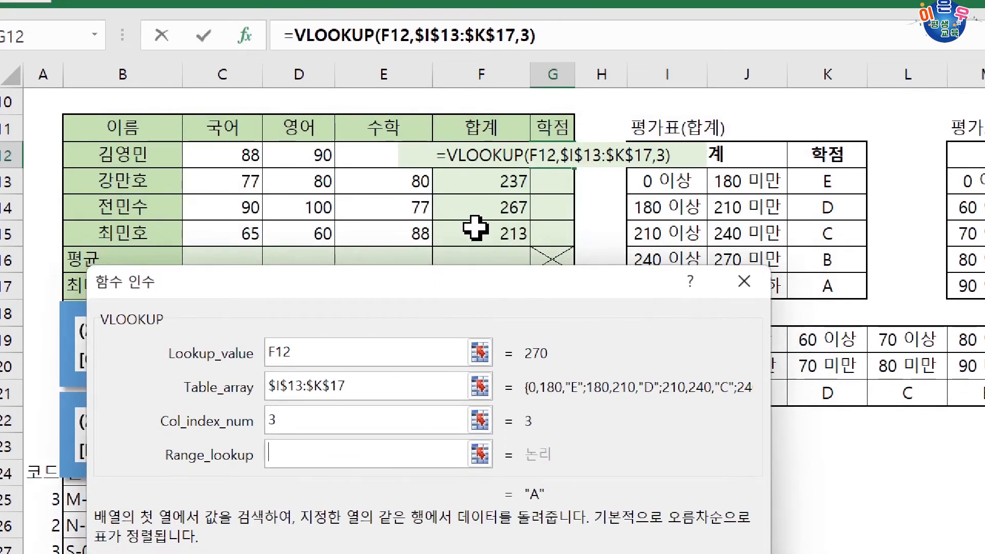
pyautogui.moveTo(559, 276); pyautogui.dragTo(477, 317)
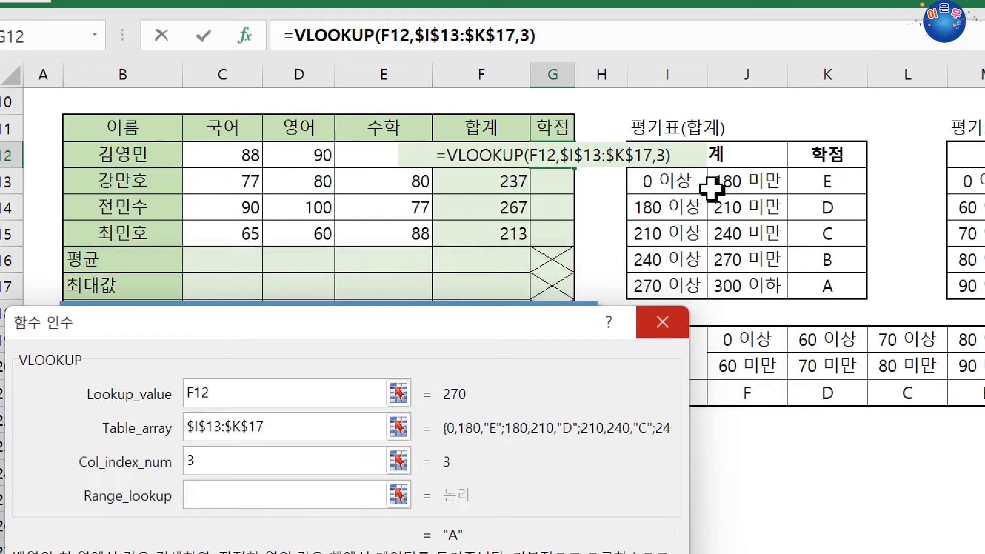
pyautogui.moveTo(481, 323); pyautogui.dragTo(599, 252)
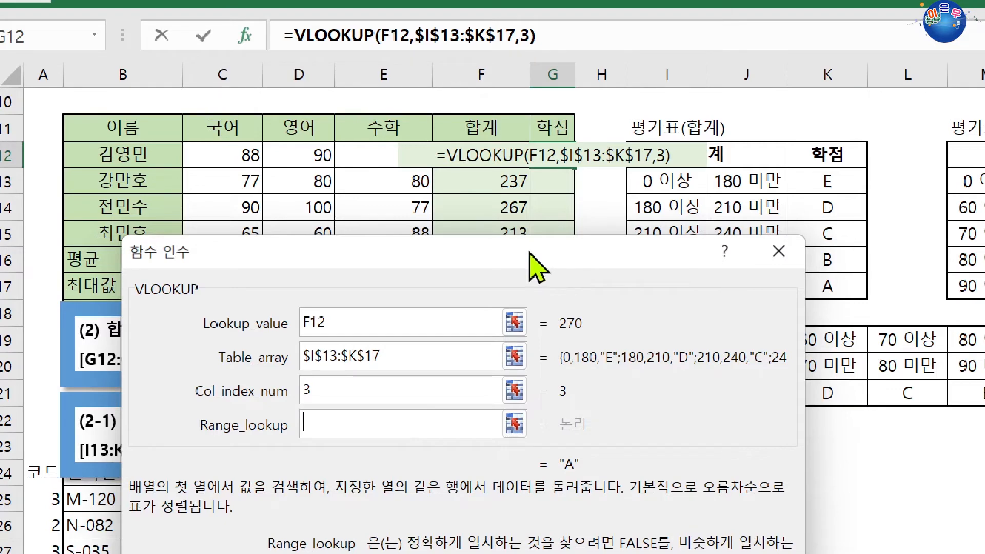
# Confirm the G12 VLOOKUP, fill it down to G15, and check the grades against the total-score table.
pyautogui.press('Return')
pyautogui.moveTo(581, 173); pyautogui.dragTo(568, 228)
pyautogui.click(558, 158)
pyautogui.moveTo(576, 167); pyautogui.dragTo(564, 240)
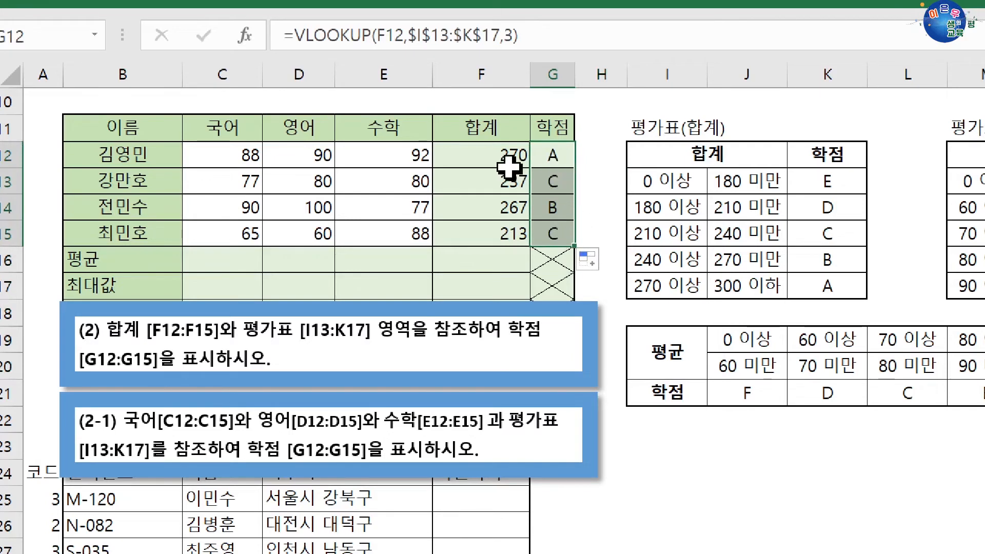
pyautogui.click(803, 283)
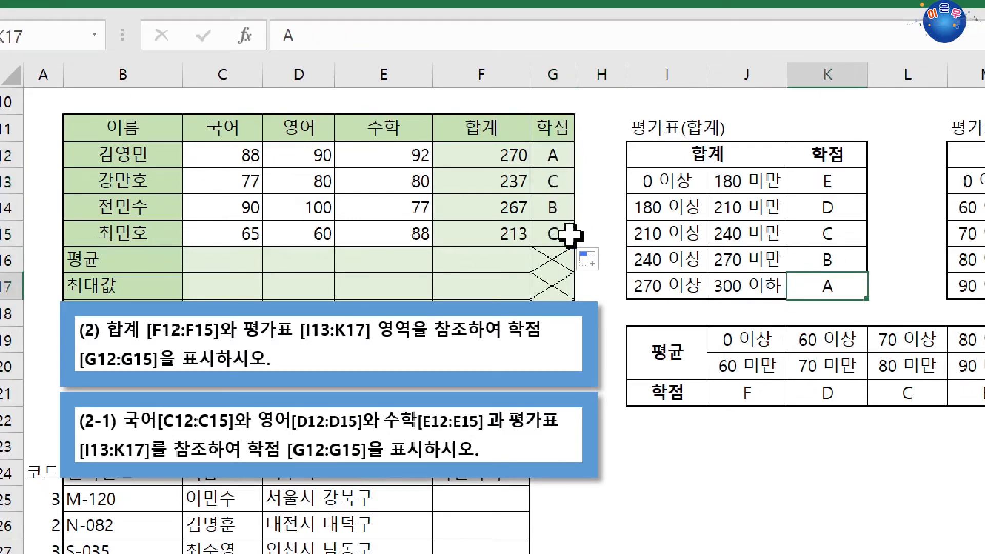
pyautogui.moveTo(507, 183); pyautogui.dragTo(548, 182)
pyautogui.click(539, 234)
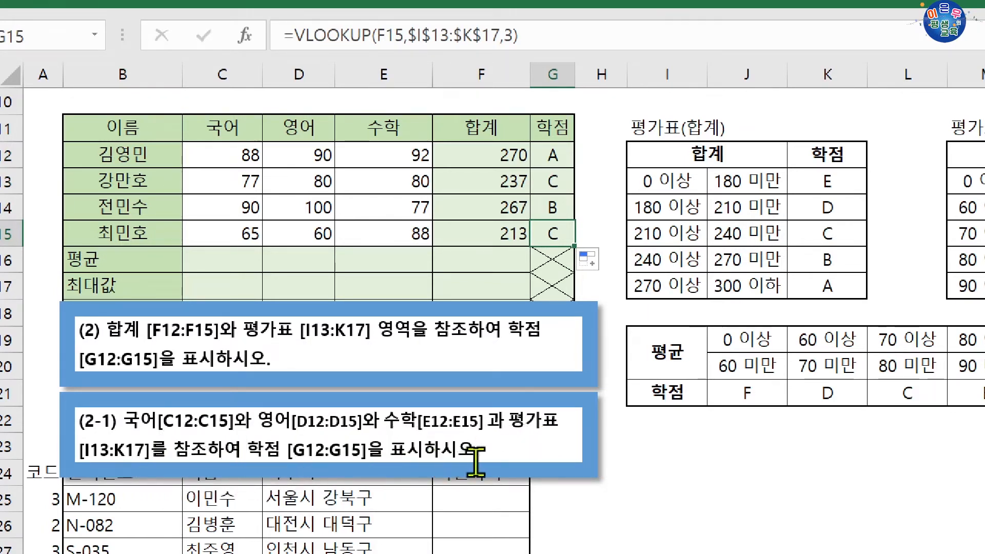
# Clear the grade formulas from G12:G15.
pyautogui.moveTo(565, 154); pyautogui.dragTo(553, 226)
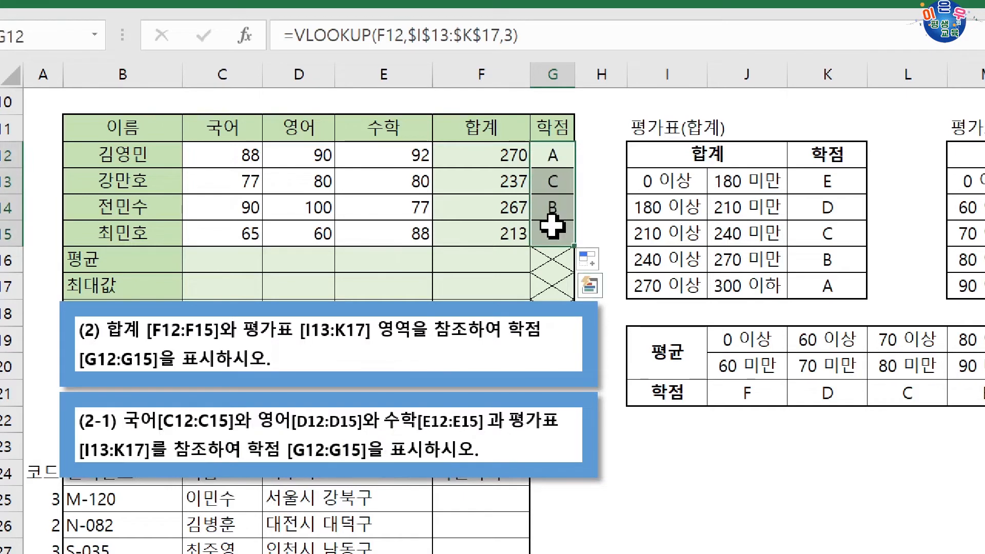
pyautogui.press('Delete')
pyautogui.click(539, 156)
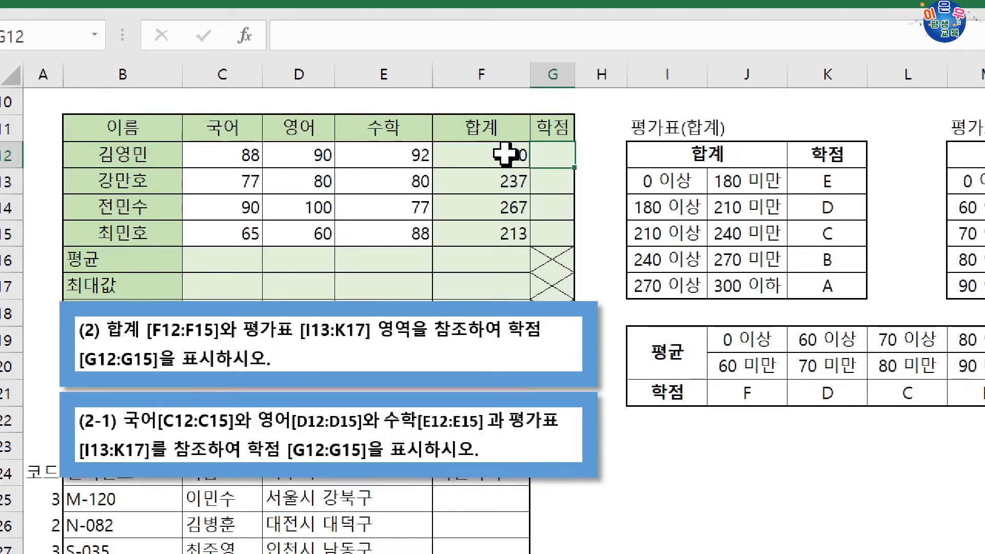
# Hide columns I through L so the average-based grade table sits beside the score table.
pyautogui.moveTo(486, 155); pyautogui.dragTo(485, 242)
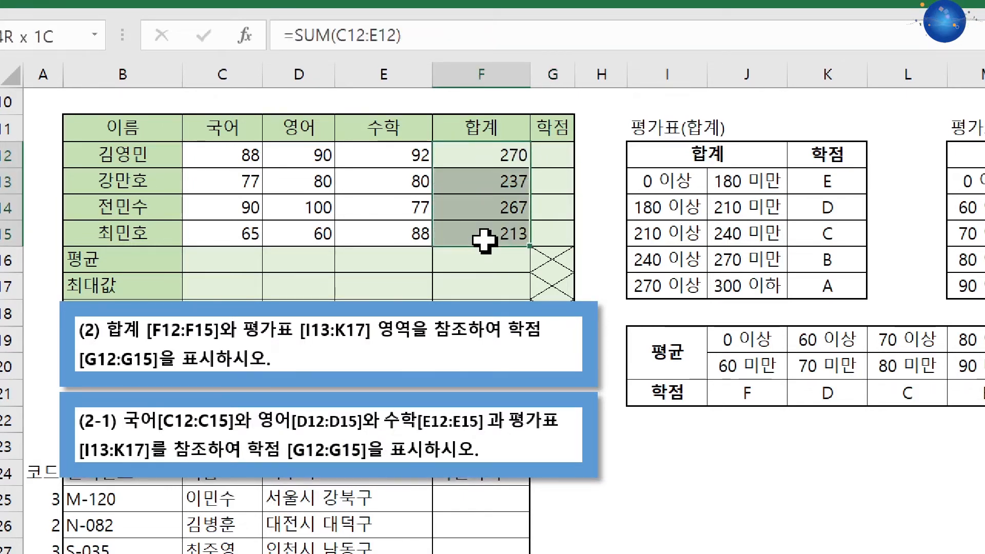
pyautogui.moveTo(685, 181); pyautogui.dragTo(718, 279)
pyautogui.moveTo(652, 75); pyautogui.dragTo(889, 77)
pyautogui.rightClick(889, 77)
pyautogui.click(944, 504)
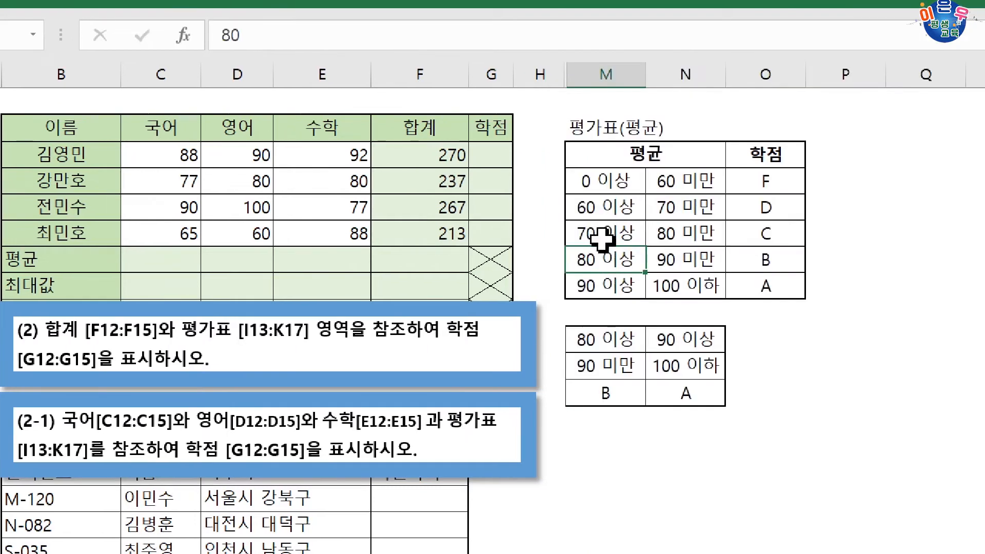
# Start a VLOOKUP in G12 and set its lookup value to AVERAGE(C12:E12), the average of the three subject scores.
pyautogui.click(605, 159)
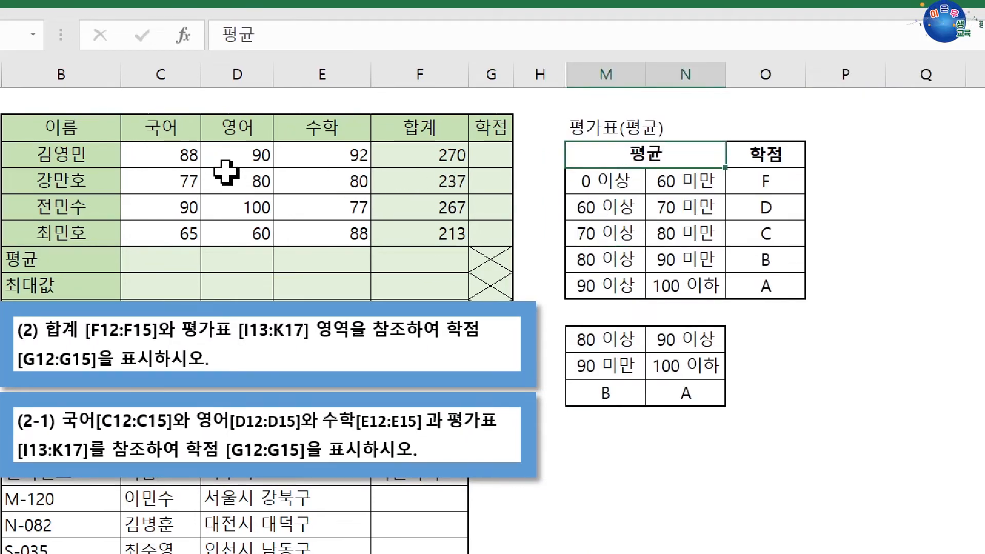
pyautogui.moveTo(163, 156); pyautogui.dragTo(420, 226)
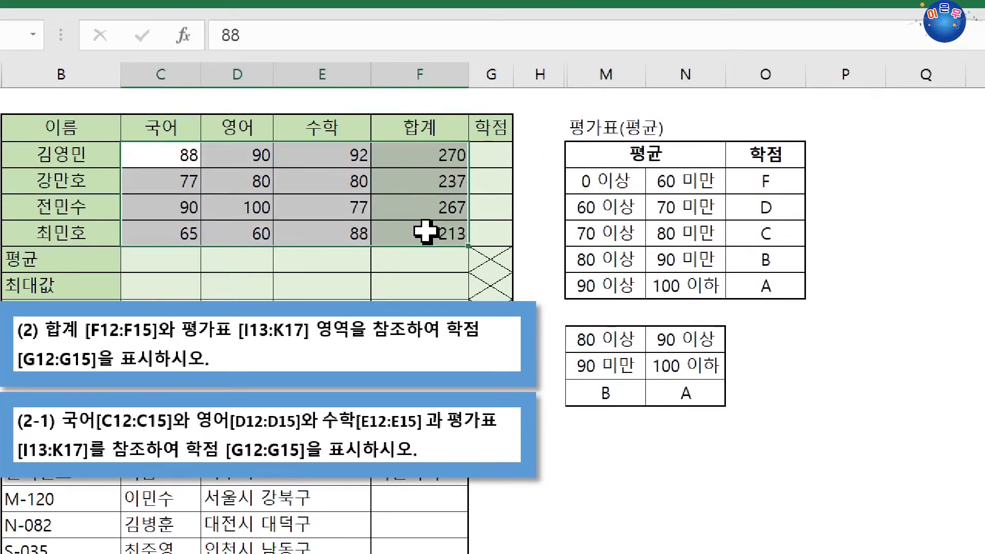
pyautogui.moveTo(149, 158); pyautogui.dragTo(316, 153)
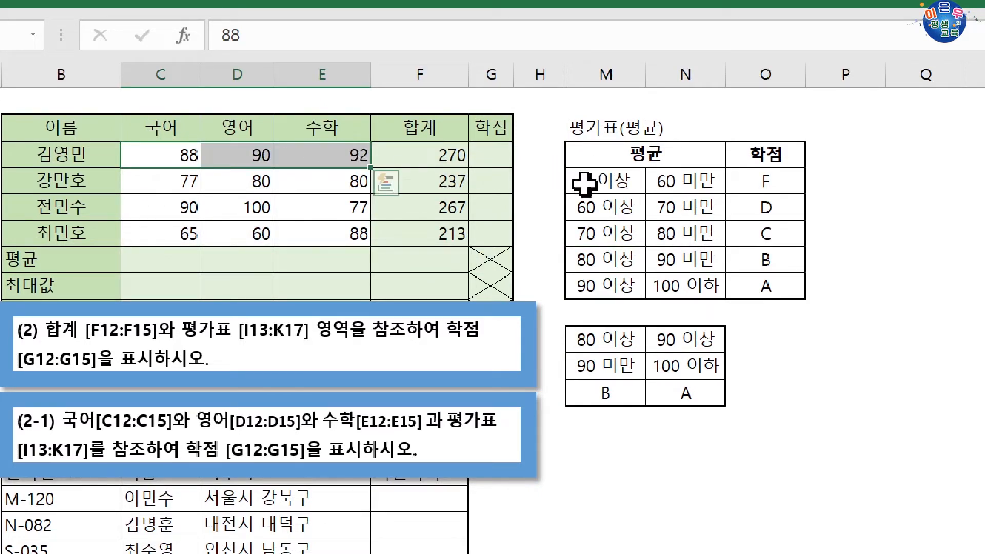
pyautogui.moveTo(579, 183); pyautogui.dragTo(769, 288)
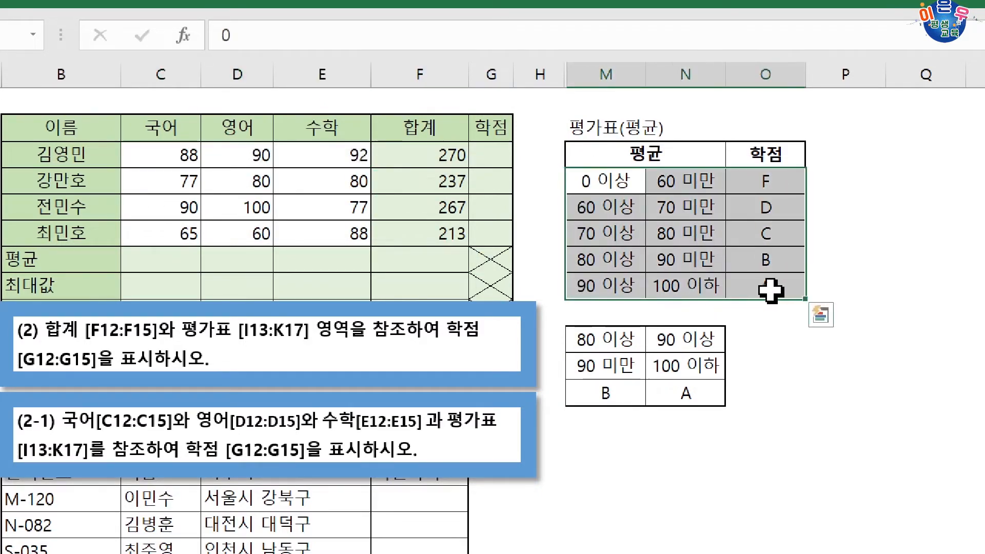
pyautogui.click(499, 166)
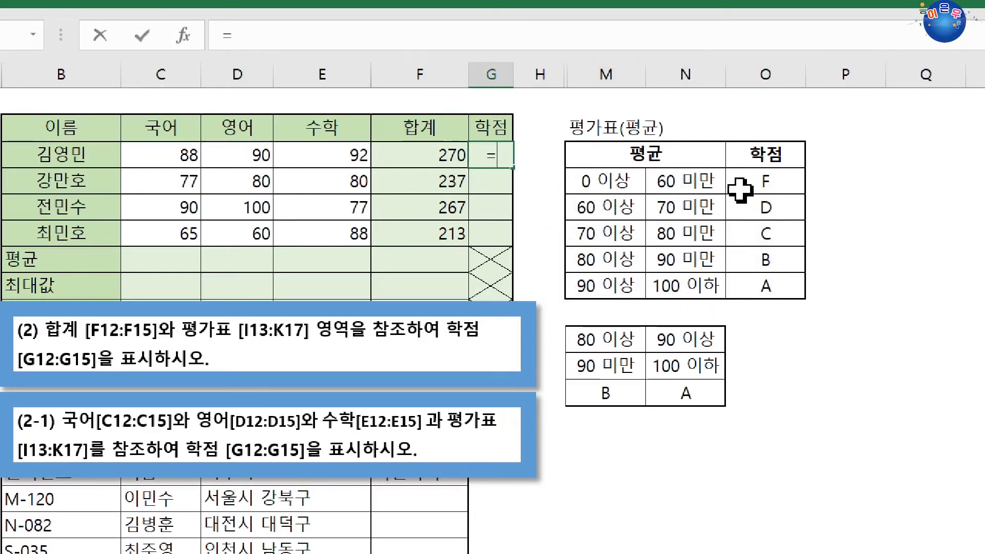
pyautogui.write('=VL')
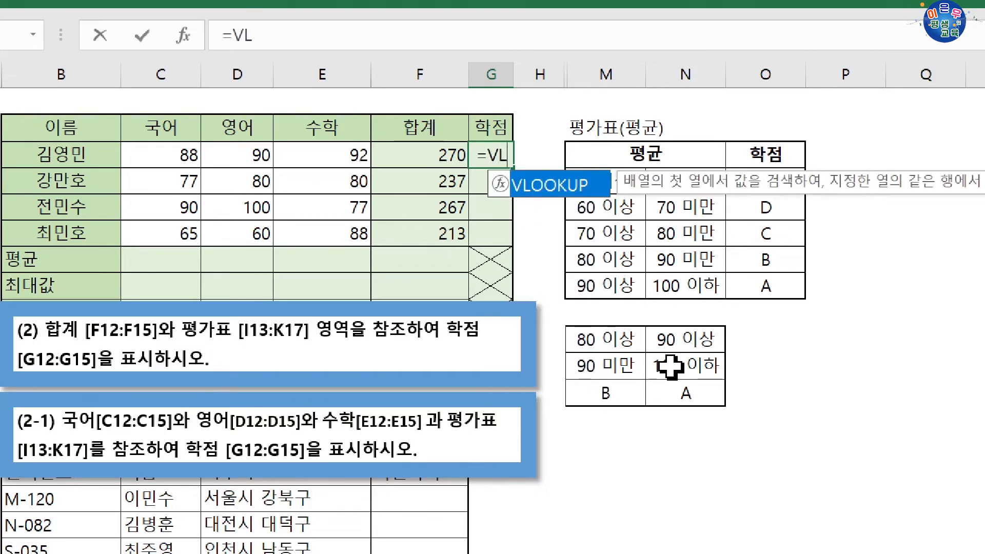
pyautogui.press('Tab')
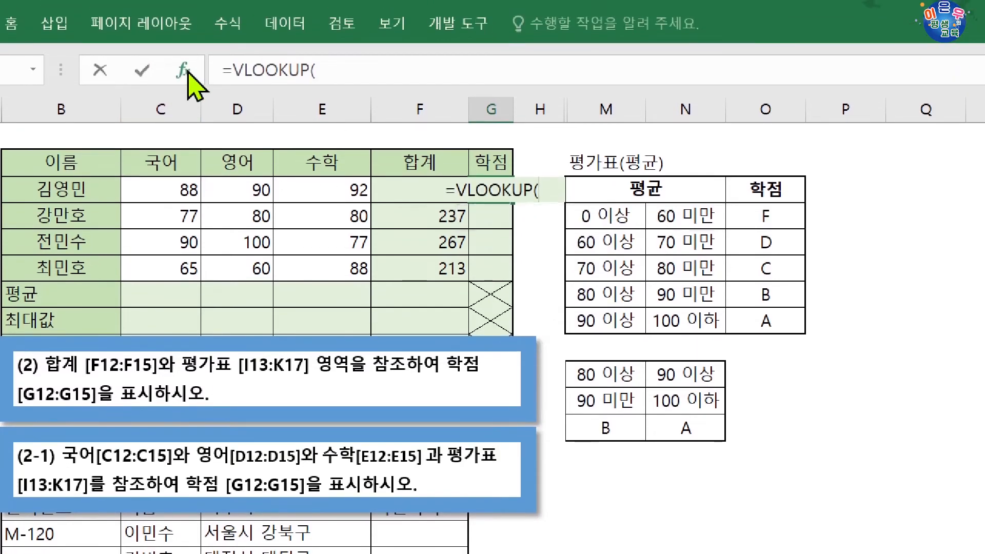
pyautogui.click(183, 54)
pyautogui.moveTo(431, 342); pyautogui.dragTo(402, 229)
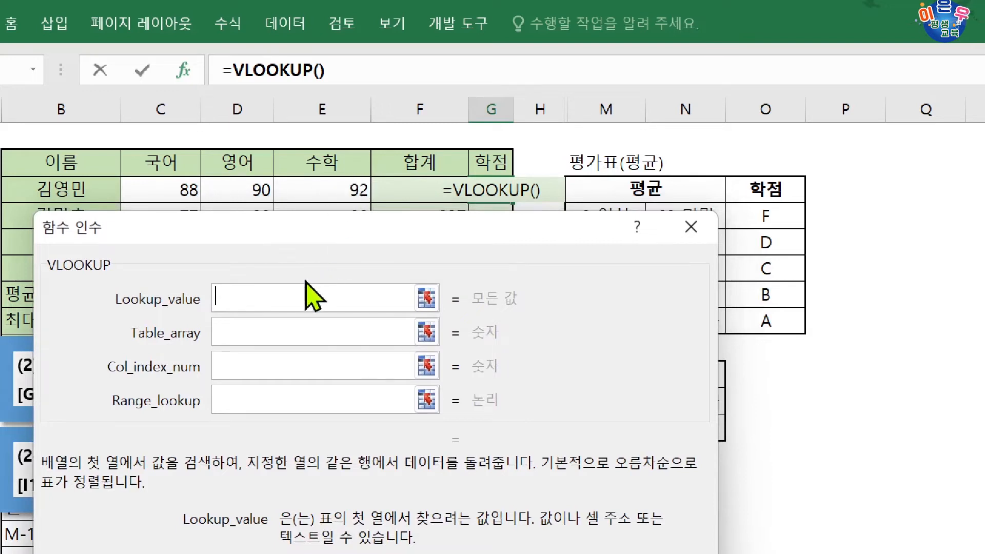
pyautogui.write('AV')
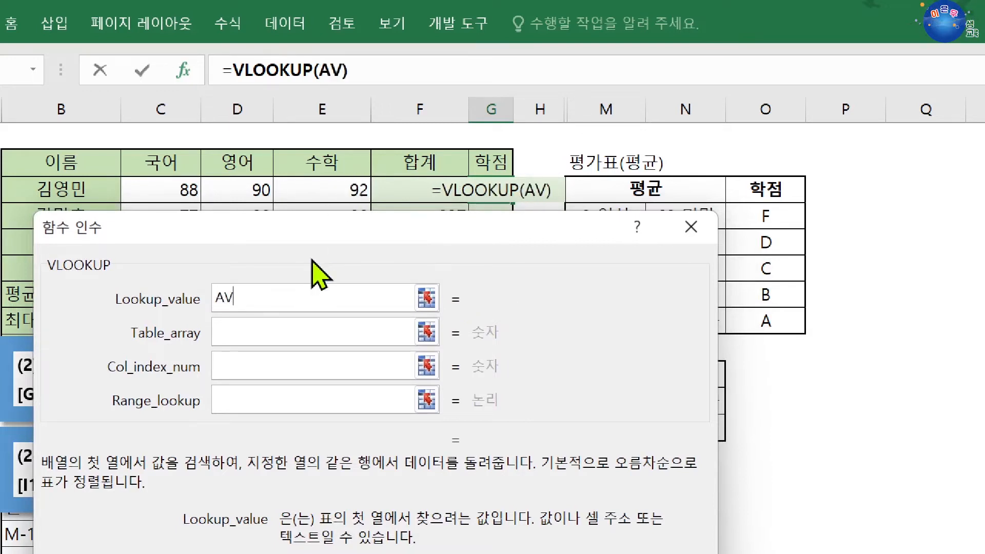
pyautogui.write('ERAGE(')
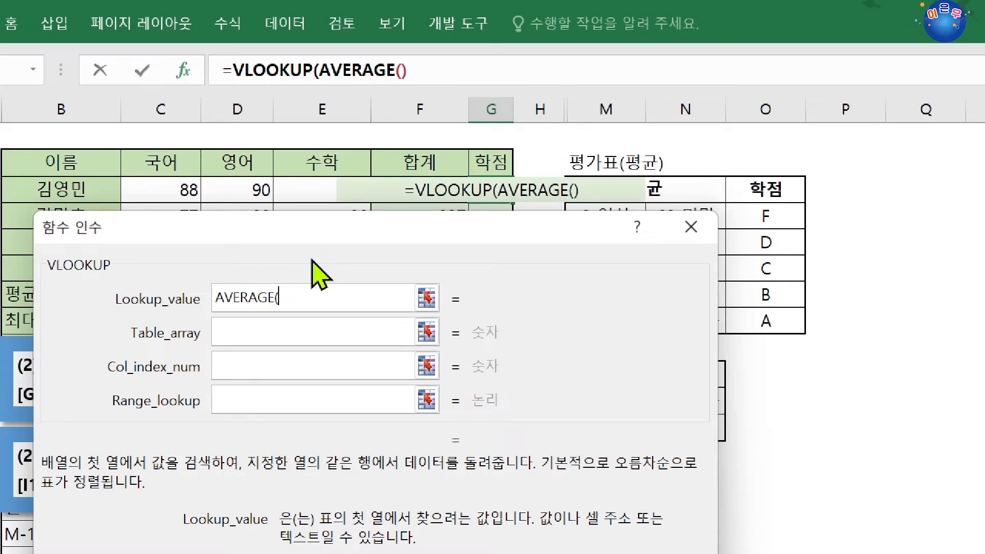
pyautogui.moveTo(164, 180); pyautogui.dragTo(292, 190)
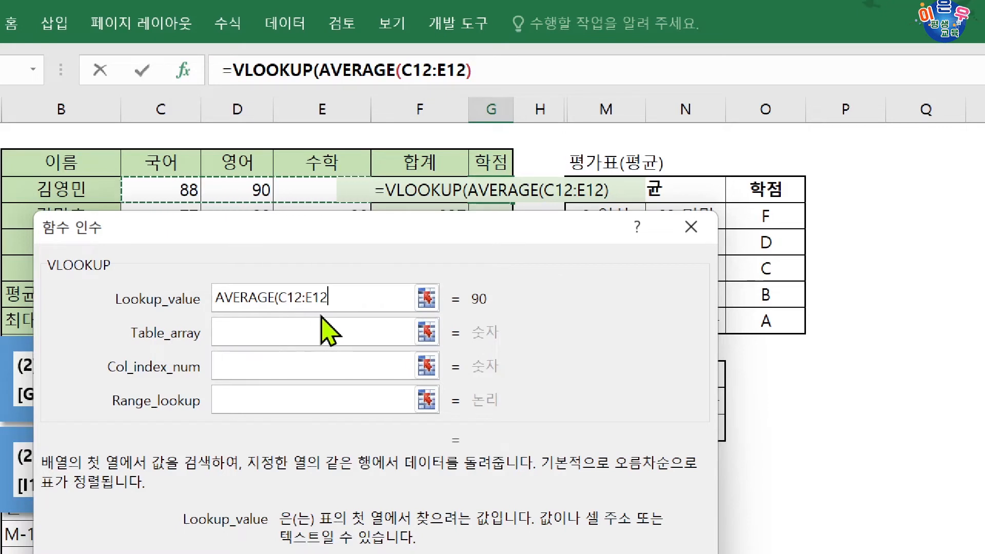
pyautogui.write(')')
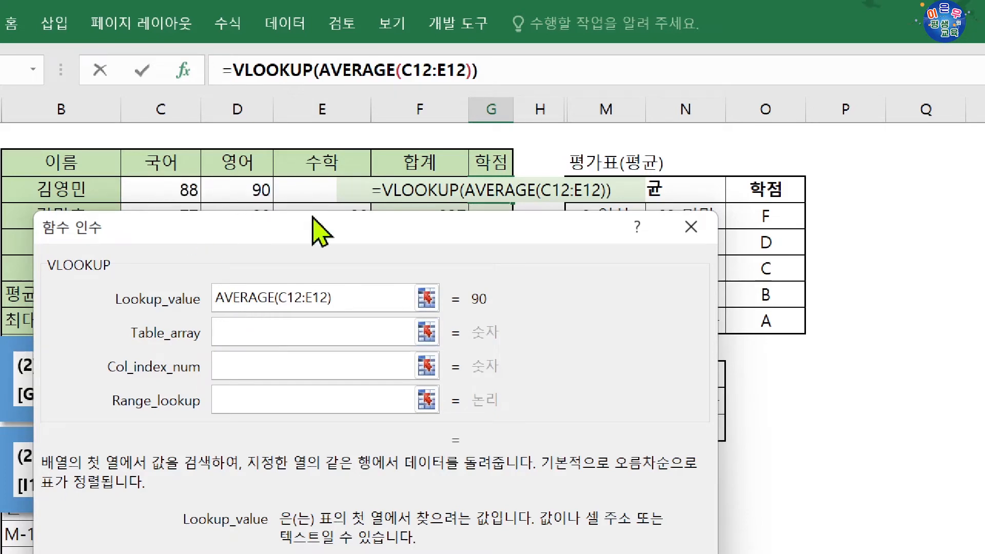
# Set the VLOOKUP table array to the absolute range $M$13:$O$17 and the column index number to 3.
pyautogui.click(267, 327)
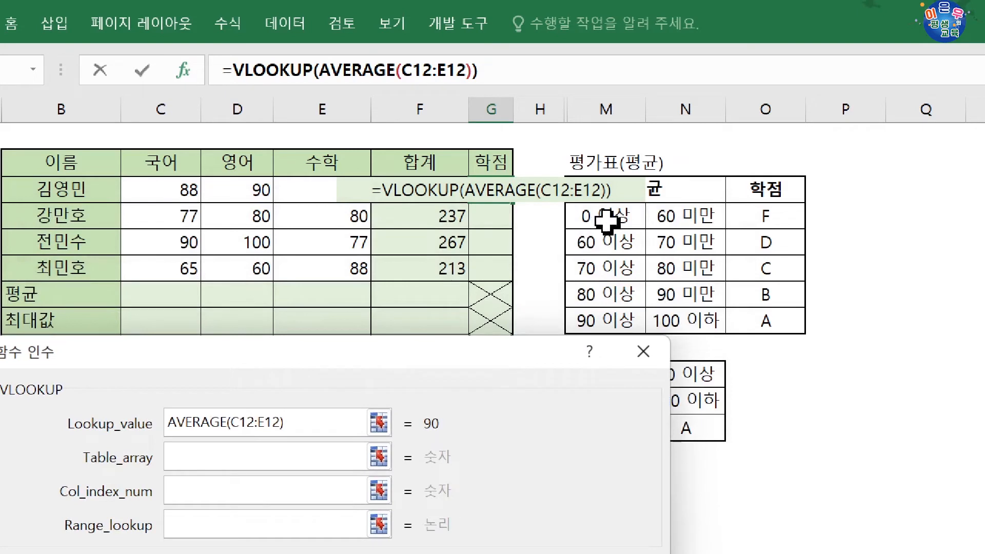
pyautogui.moveTo(578, 213); pyautogui.dragTo(767, 328)
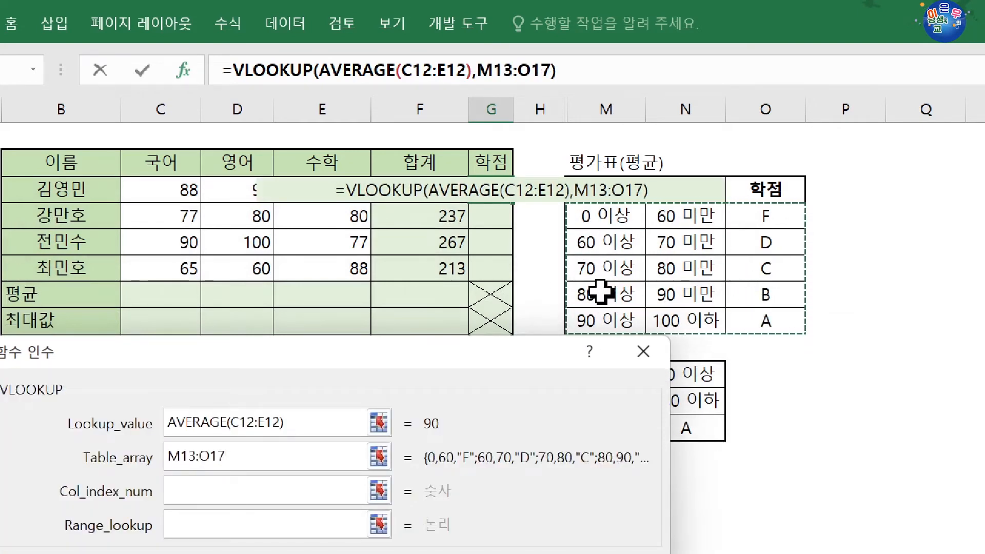
pyautogui.press('F4')
pyautogui.moveTo(493, 352); pyautogui.dragTo(500, 314)
pyautogui.click(243, 445)
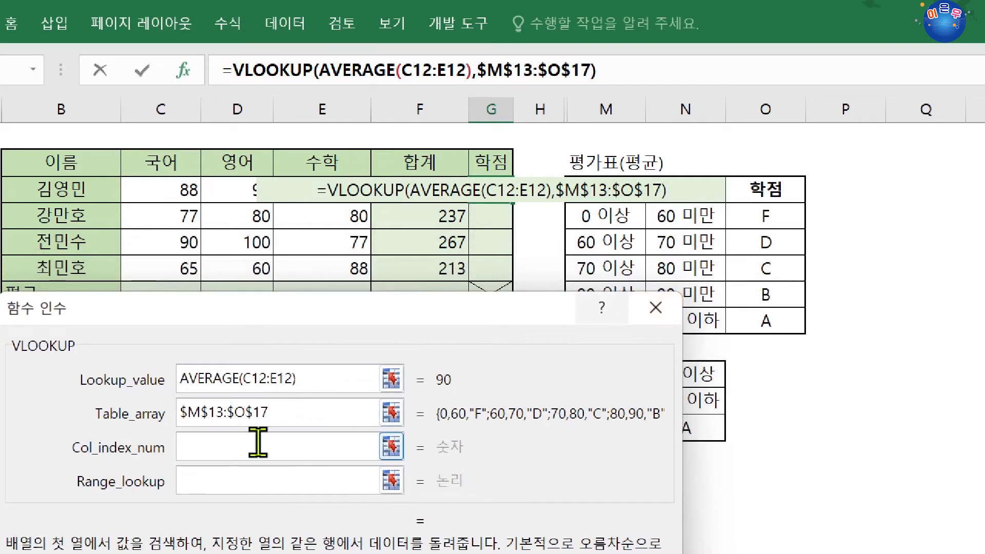
pyautogui.write('3')
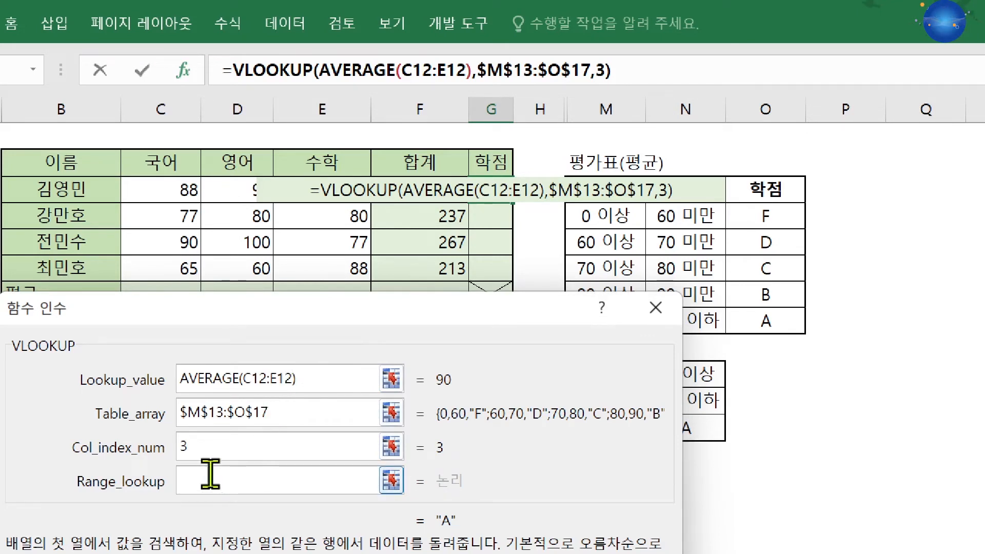
# Confirm the average-based grade formula in G12 without a range lookup value and fill it down to G15.
pyautogui.press('Return')
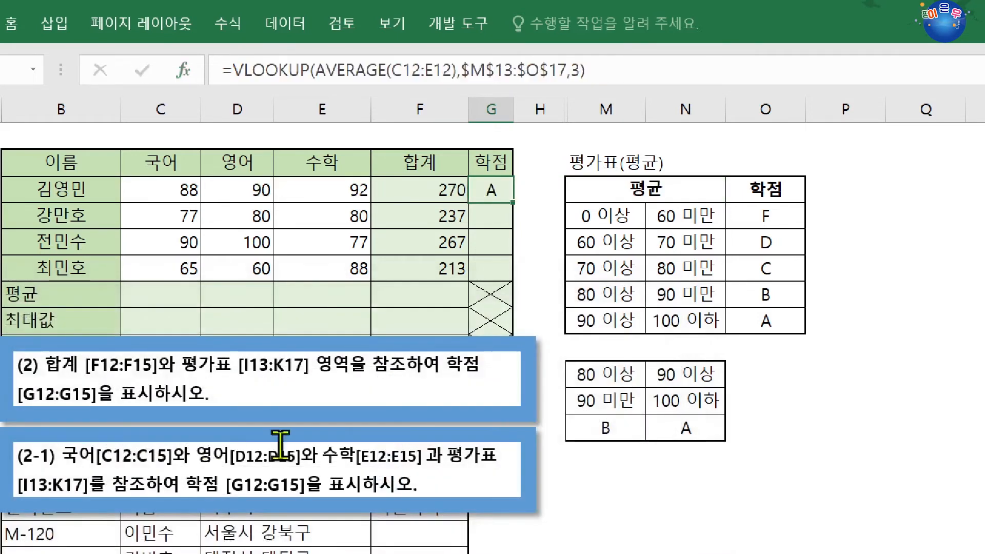
pyautogui.moveTo(514, 207); pyautogui.dragTo(513, 279)
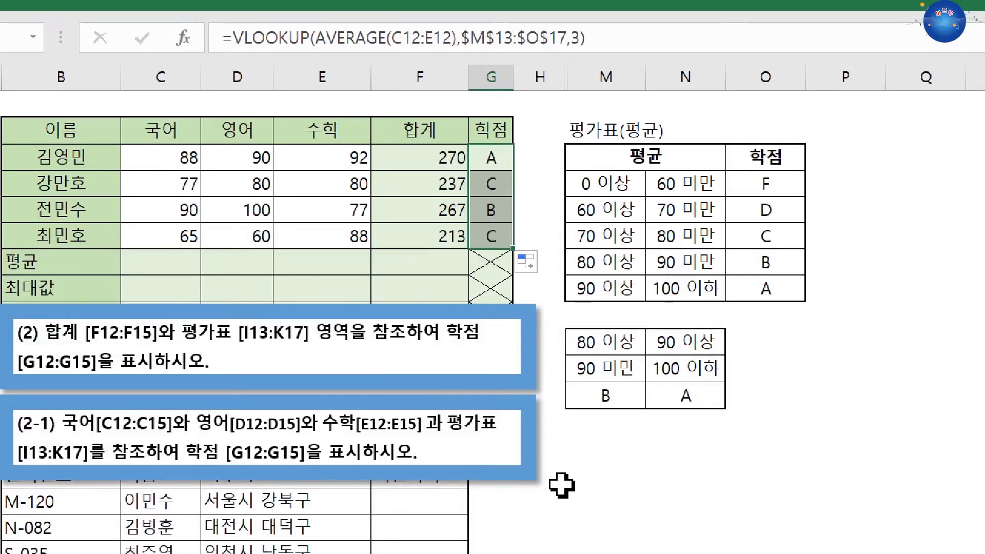
pyautogui.click(562, 483)
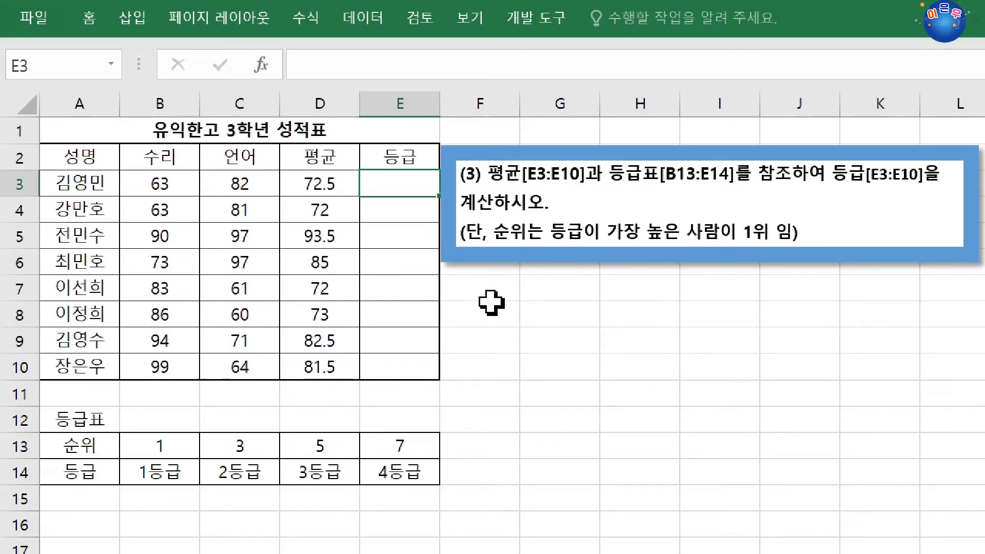
# Start a RANK.EQ formula in E3 of the third-grade report card with the average in D3 as its number argument.
pyautogui.moveTo(123, 444); pyautogui.dragTo(431, 460)
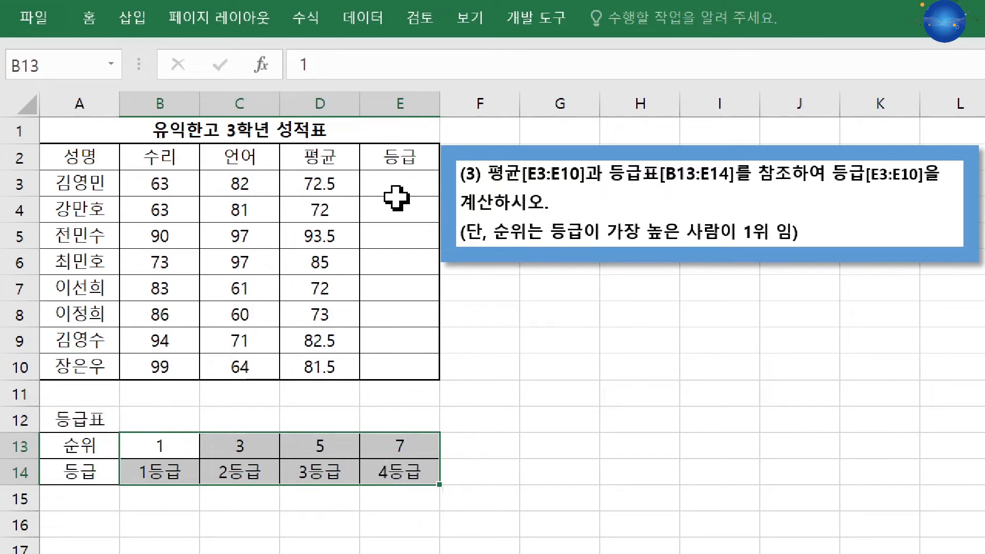
pyautogui.moveTo(406, 177); pyautogui.dragTo(407, 344)
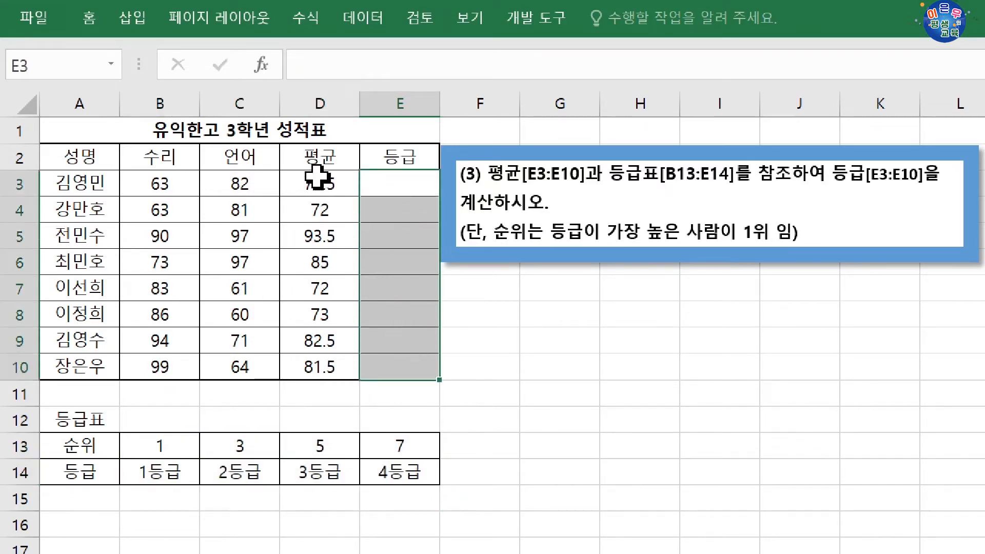
pyautogui.moveTo(318, 177); pyautogui.dragTo(386, 377)
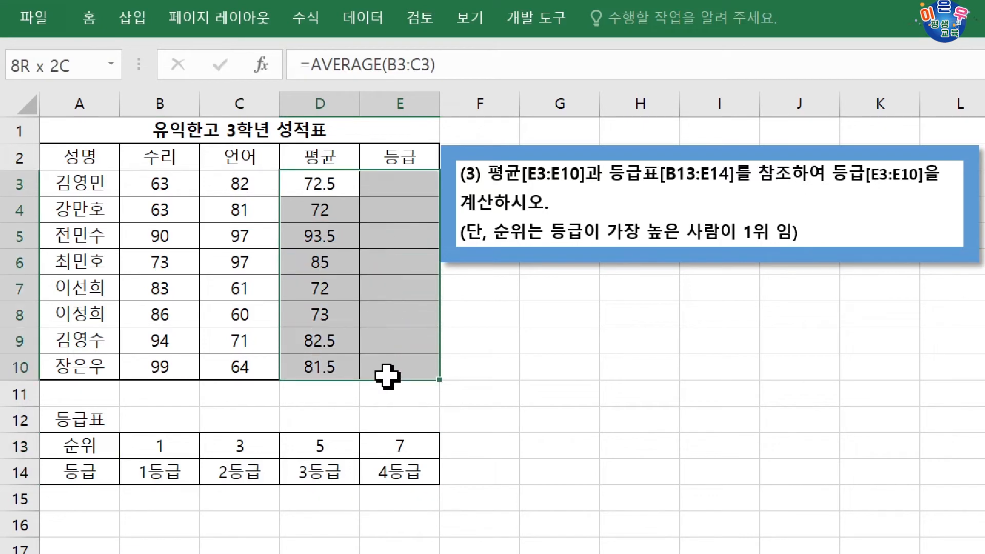
pyautogui.click(406, 189)
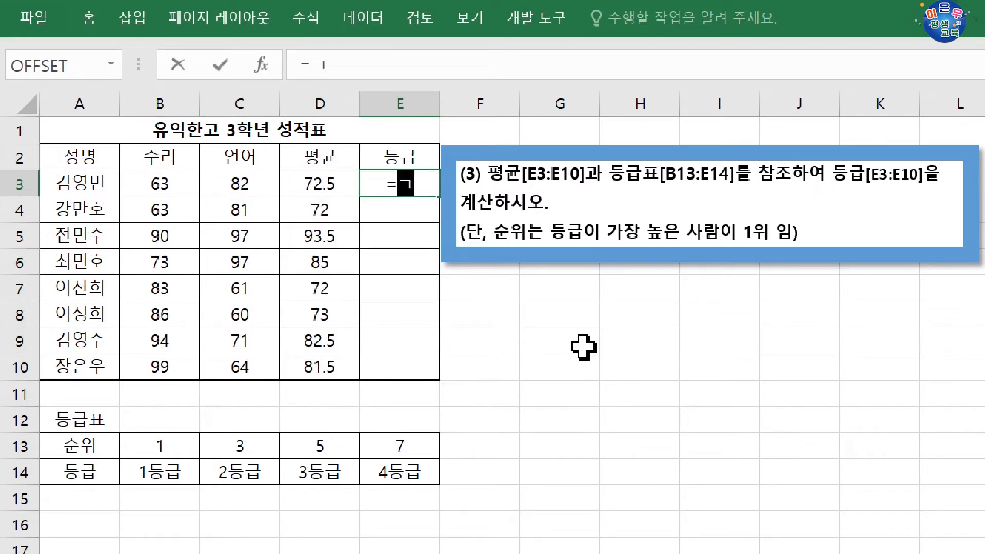
pyautogui.write('=RAN')
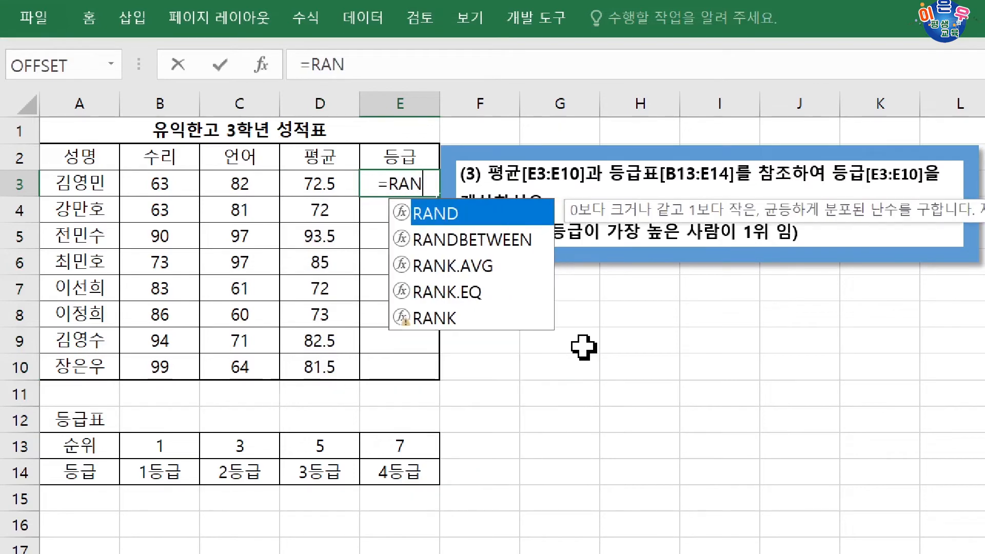
pyautogui.write('K.EQ')
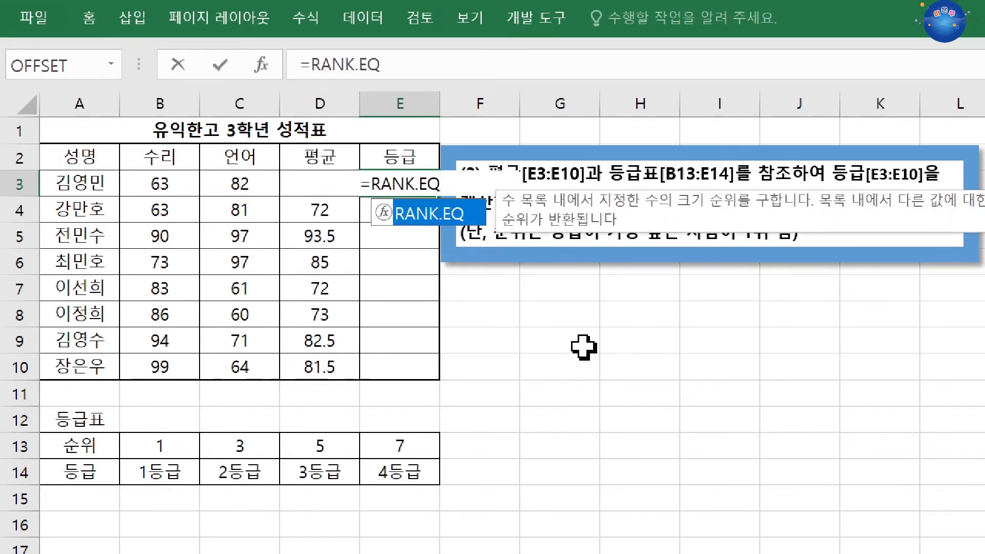
pyautogui.write('(')
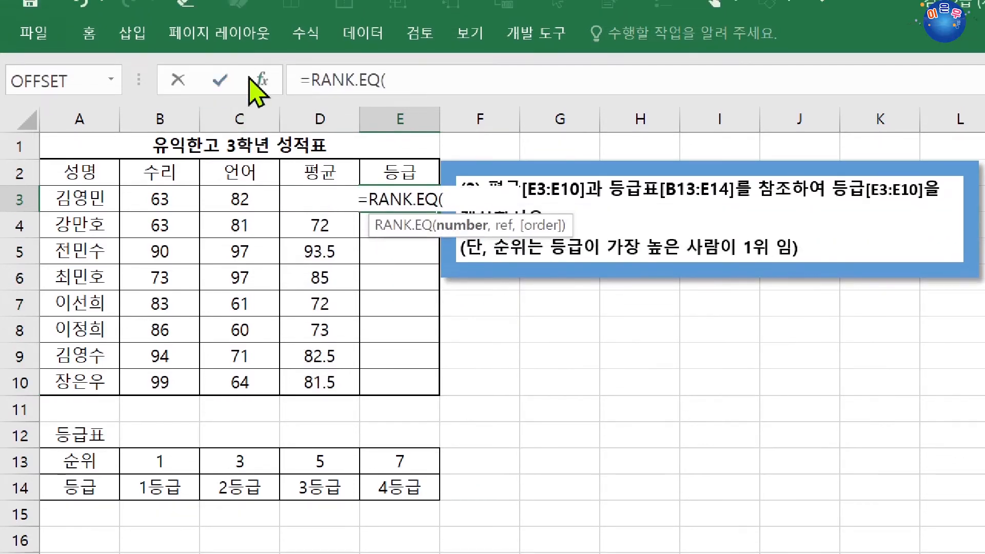
pyautogui.click(258, 82)
pyautogui.moveTo(627, 330); pyautogui.dragTo(431, 264)
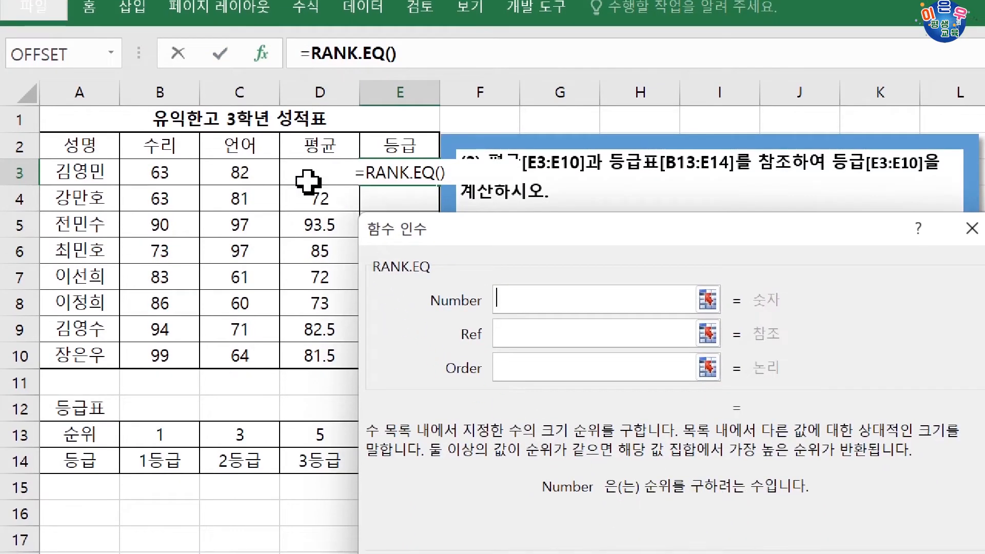
pyautogui.click(308, 181)
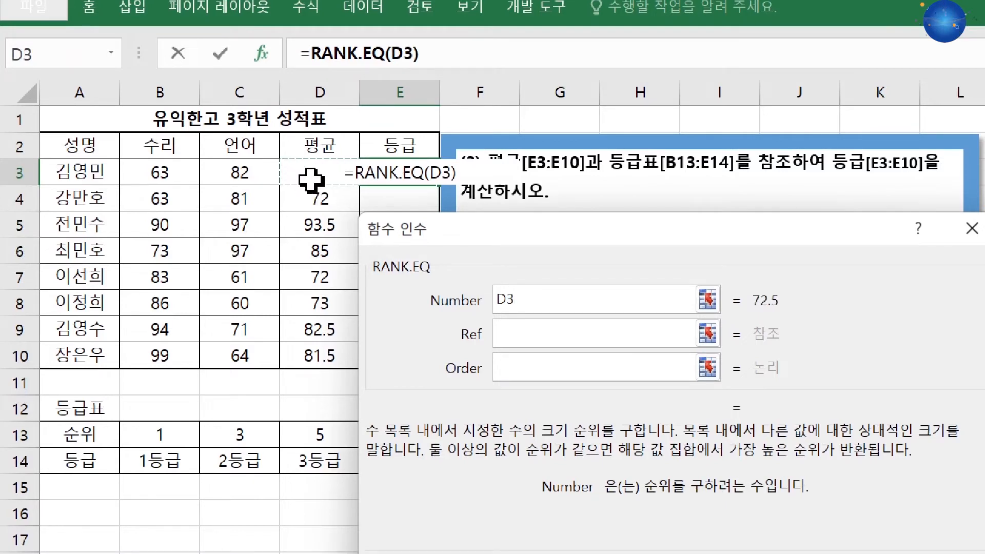
# Set the RANK.EQ reference to the absolute range $D$3:$D$10, leave the order empty for descending ranking, and confirm.
pyautogui.click(508, 331)
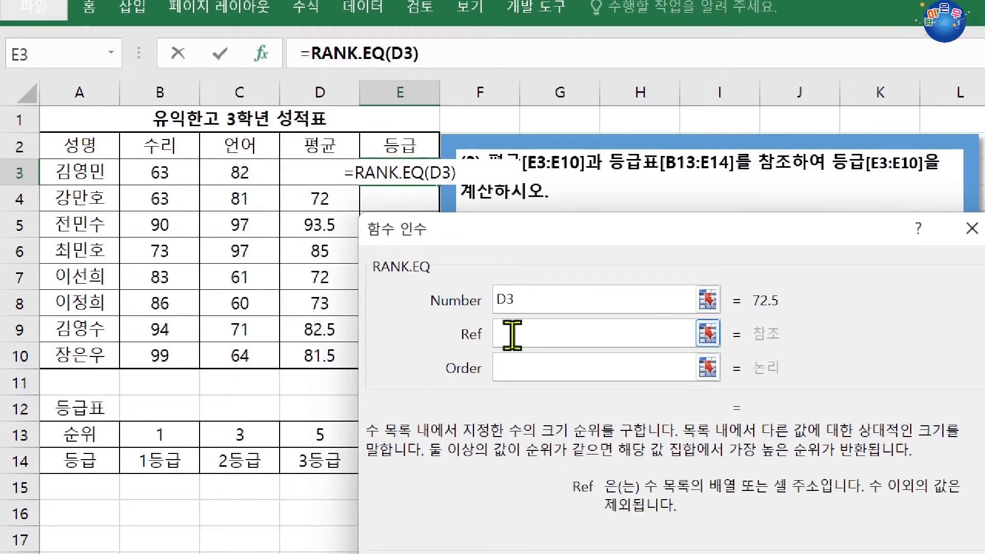
pyautogui.moveTo(319, 346); pyautogui.dragTo(308, 172)
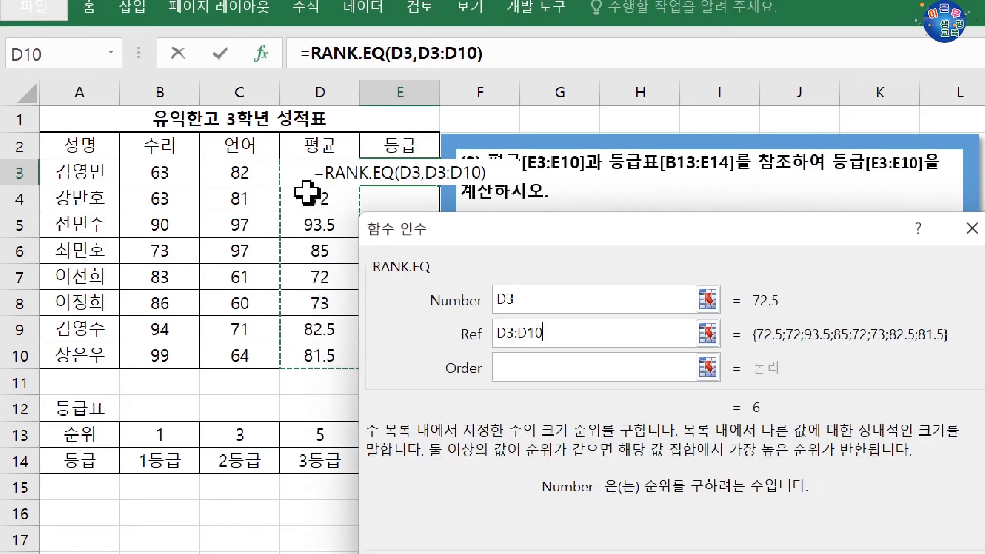
pyautogui.press('F4')
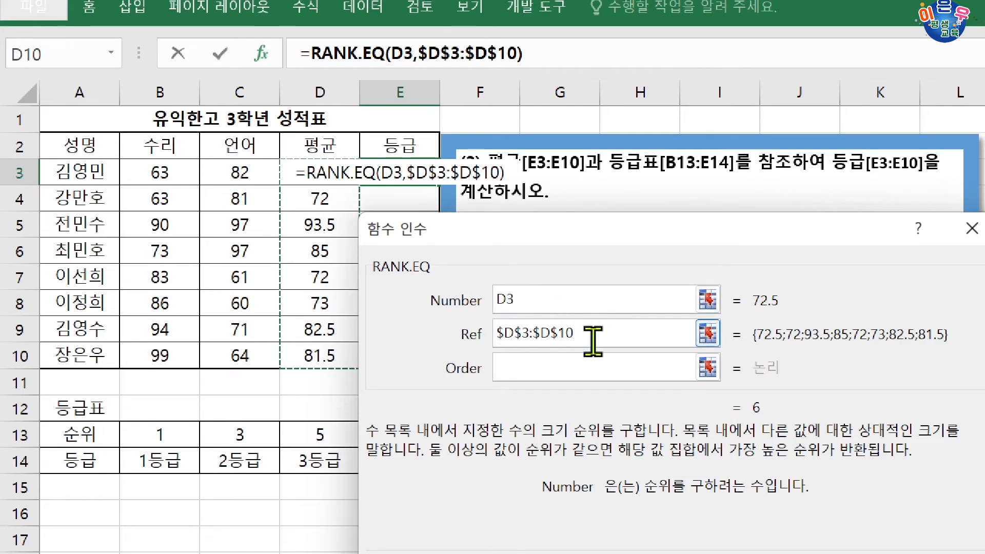
pyautogui.click(564, 365)
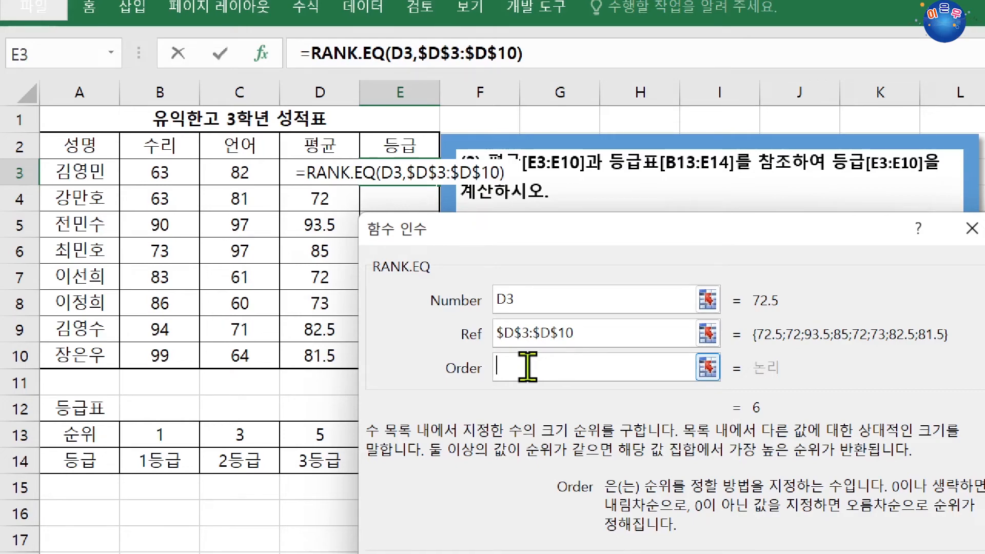
pyautogui.press('Return')
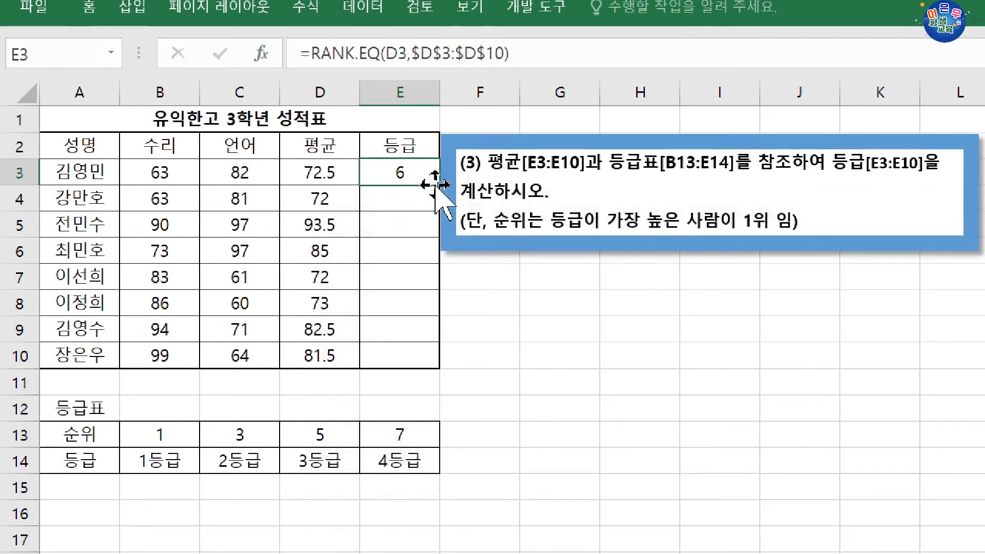
# Fill the RANK.EQ formula from E3 down to E10.
pyautogui.moveTo(434, 172)
pyautogui.mouseDown()
pyautogui.moveTo(436, 201)
pyautogui.moveTo(444, 187)
pyautogui.mouseUp()
pyautogui.click(418, 177)
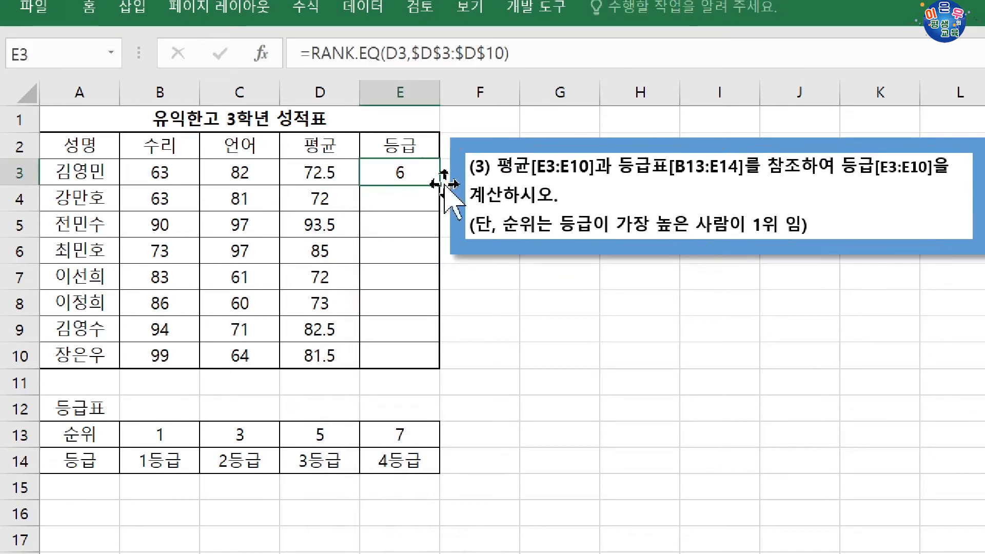
pyautogui.doubleClick(440, 185)
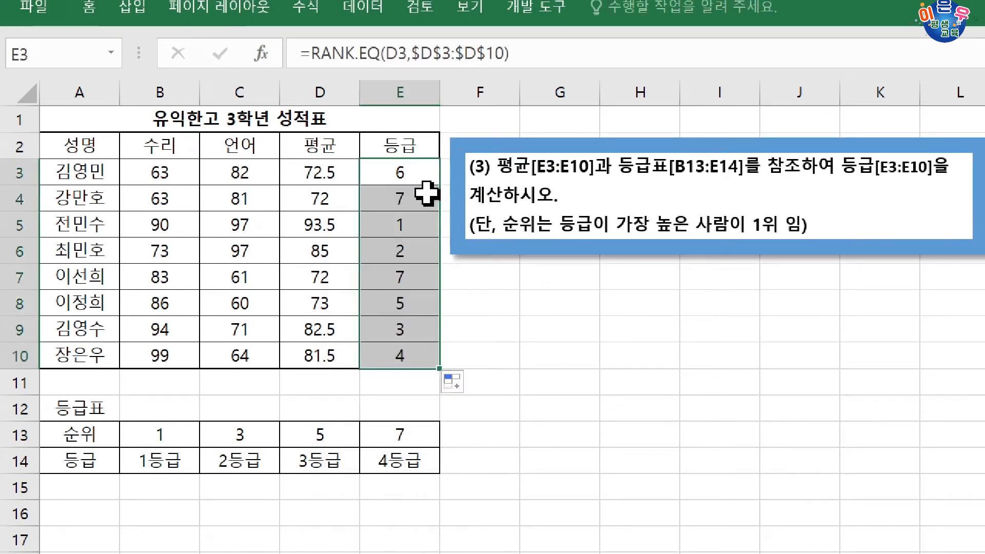
# Wrap the RANK.EQ formula in E3 in HLOOKUP as its lookup value and open the HLOOKUP arguments.
pyautogui.click(407, 173)
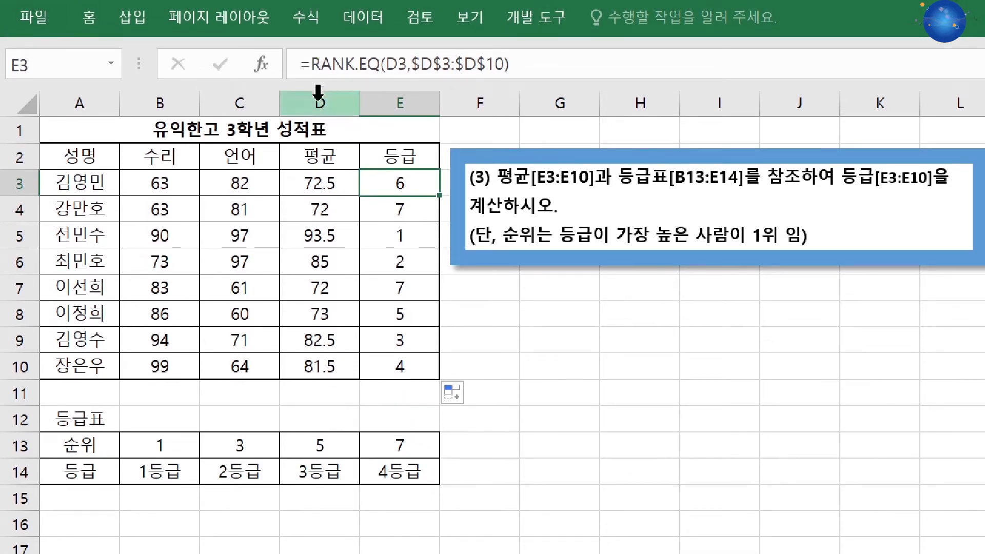
pyautogui.click(309, 71)
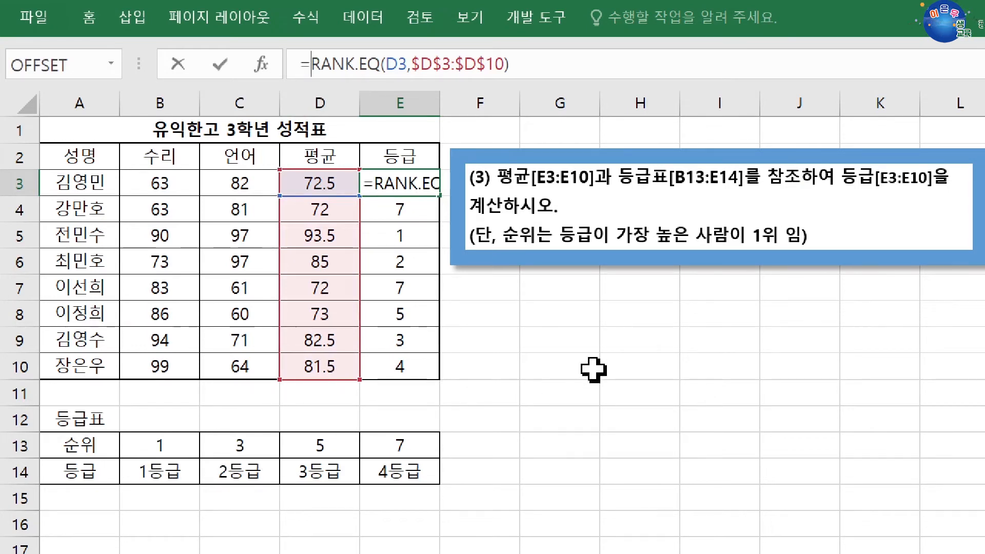
pyautogui.write('HL')
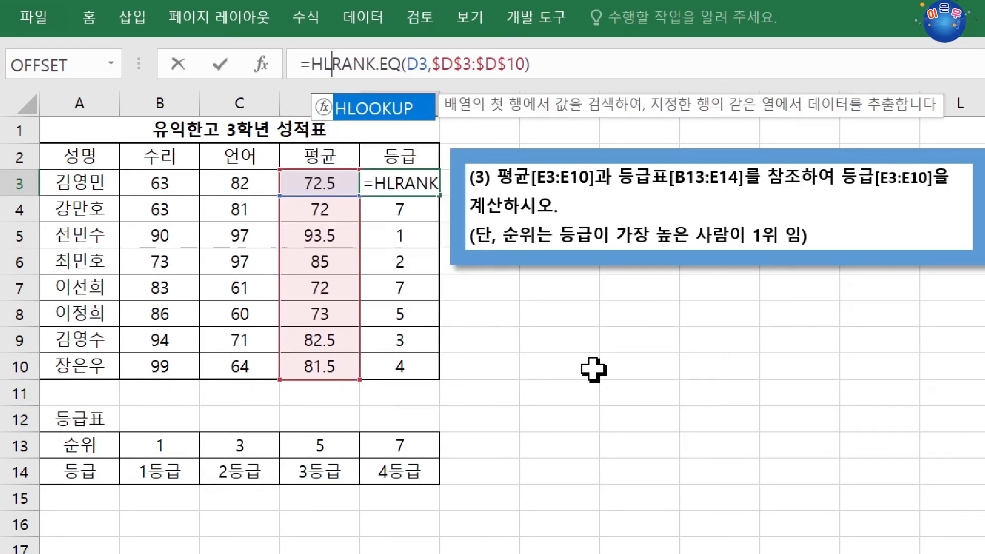
pyautogui.press('Tab')
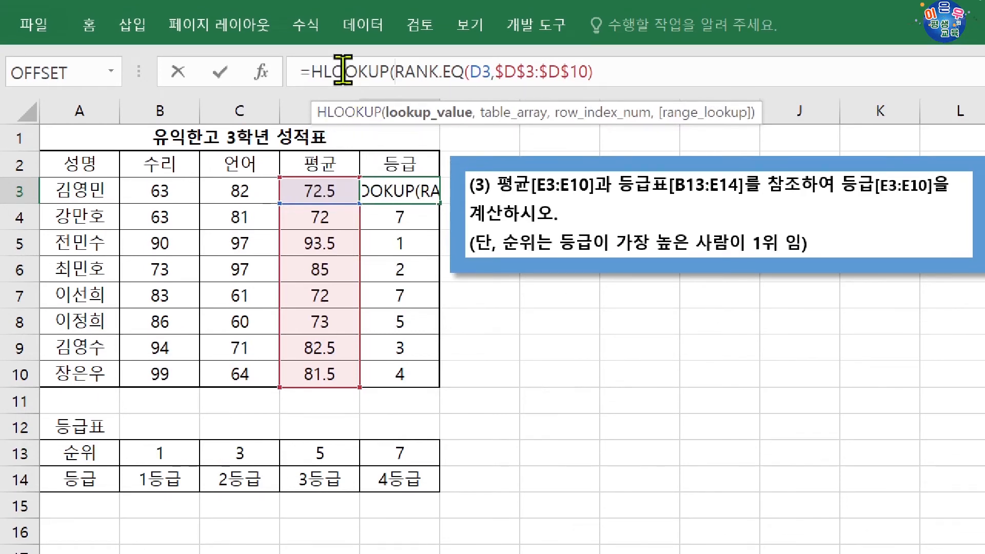
pyautogui.click(261, 72)
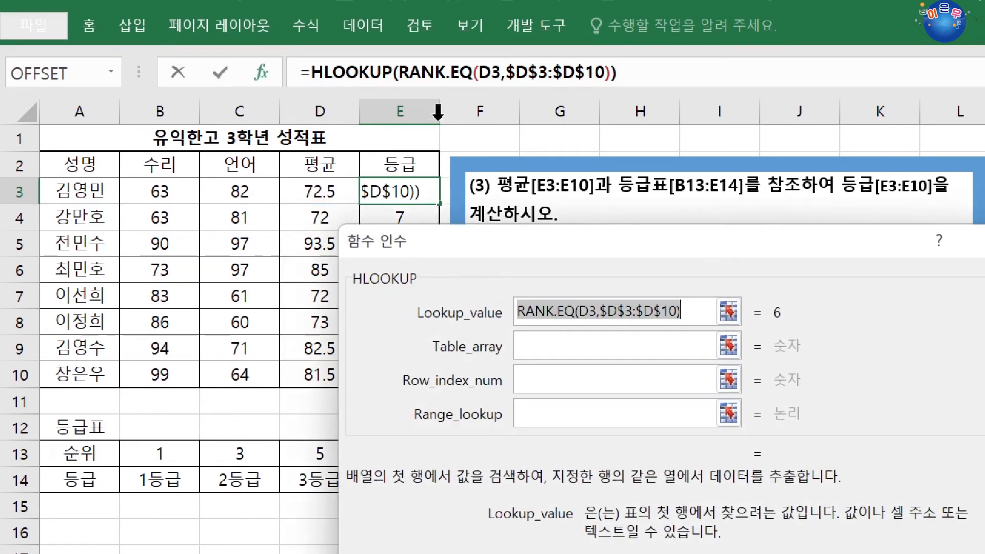
# Review the nested RANK.EQ arguments in E3 and return to the HLOOKUP arguments.
pyautogui.click(430, 76)
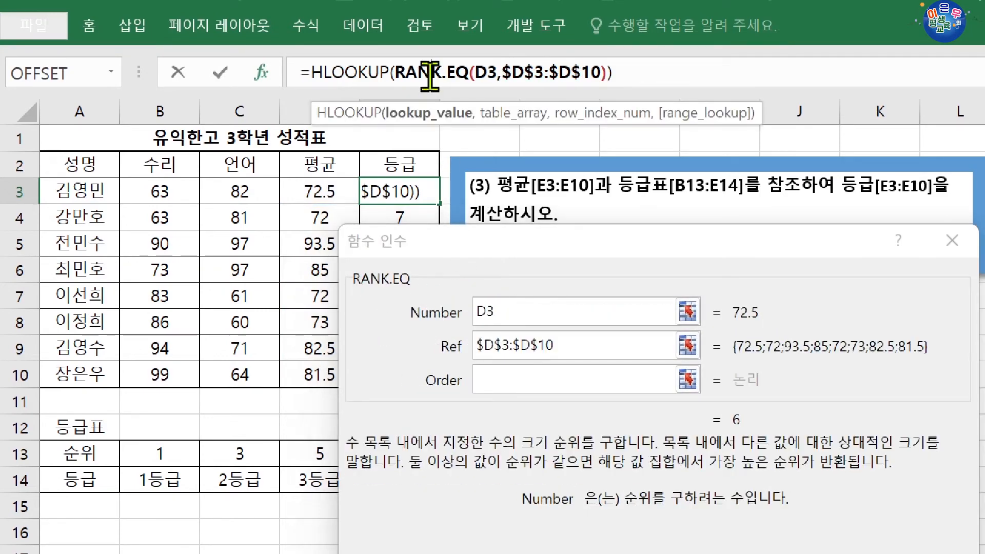
pyautogui.click(348, 73)
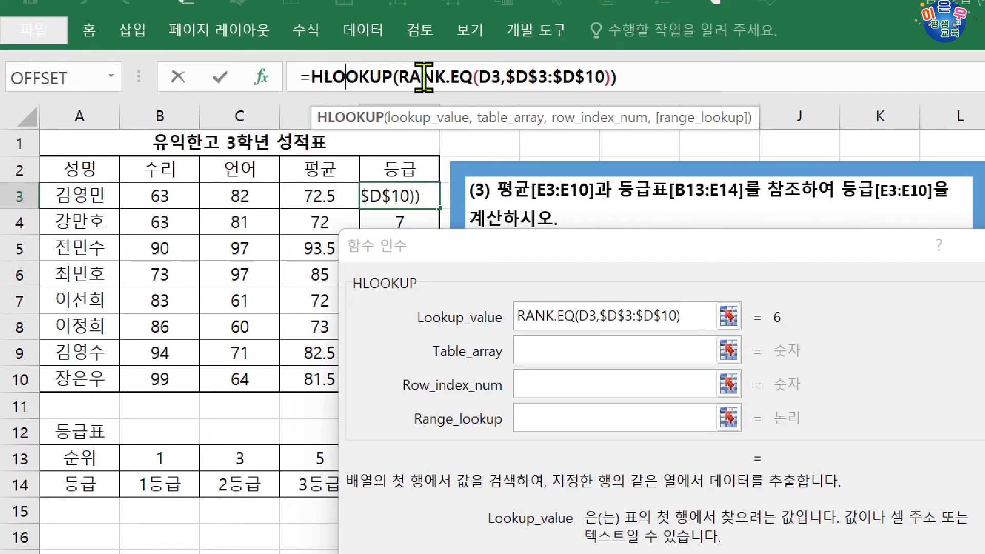
pyautogui.click(486, 252)
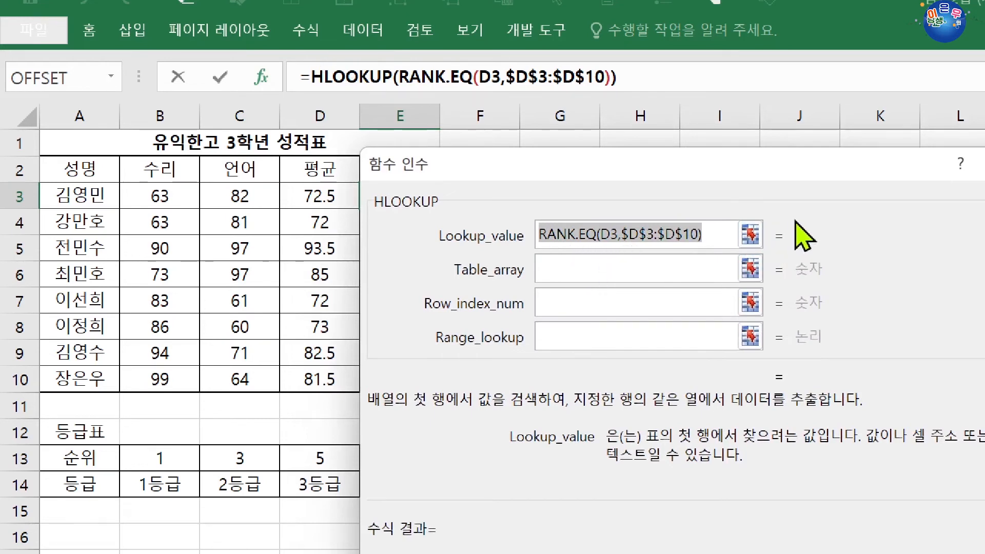
# Set the HLOOKUP table array to the absolute range $B$13:$E$14 of the grade table.
pyautogui.click(591, 266)
pyautogui.moveTo(536, 193); pyautogui.dragTo(627, 181)
pyautogui.moveTo(175, 456); pyautogui.dragTo(390, 484)
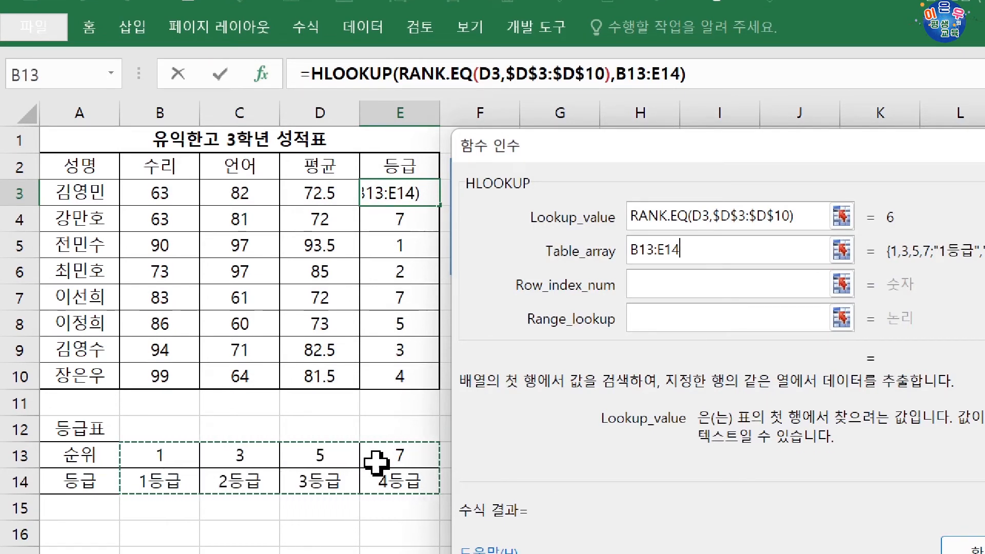
pyautogui.press('F4')
# Complete the HLOOKUP in E3 with row index 2 and an empty range lookup, and fill it down to E10.
pyautogui.click(648, 287)
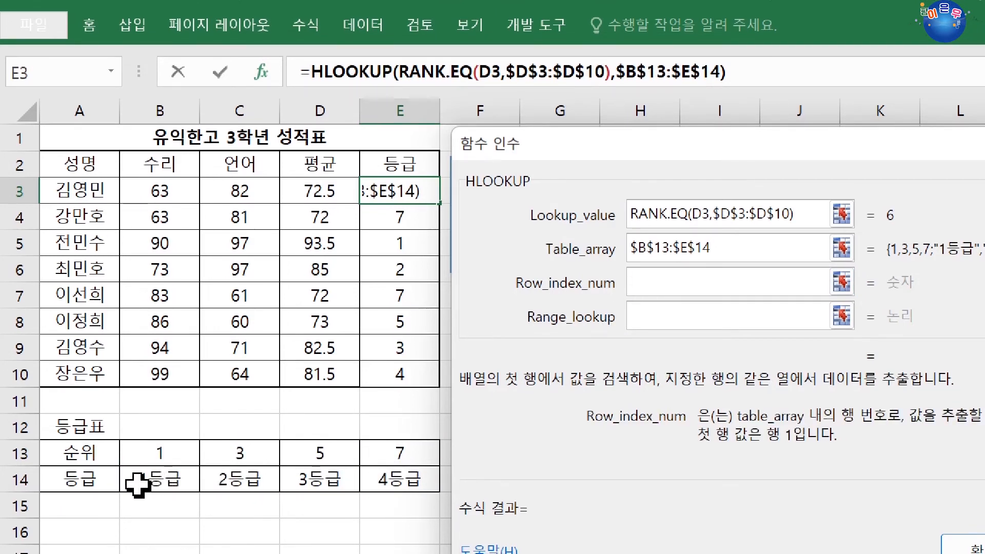
pyautogui.moveTo(135, 480); pyautogui.dragTo(383, 477)
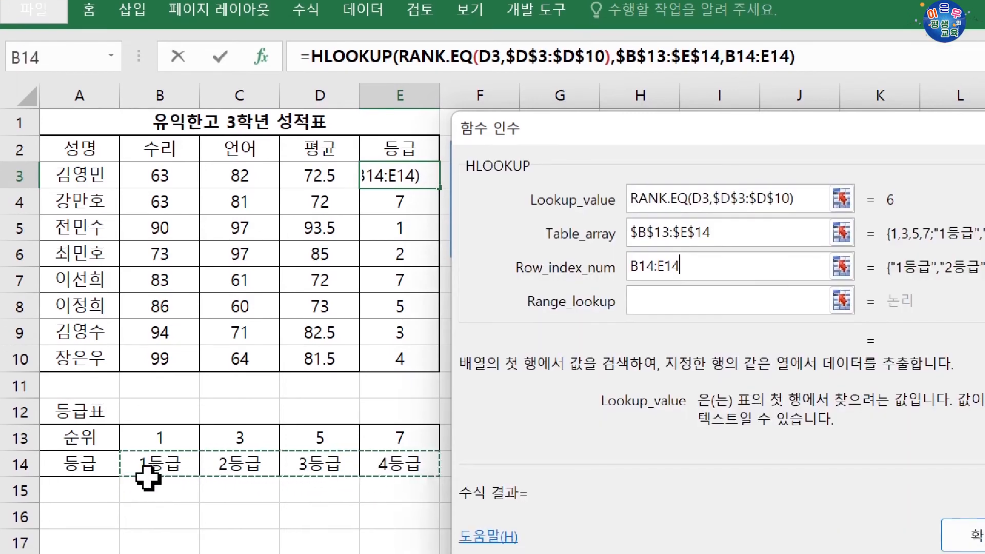
pyautogui.moveTo(710, 259); pyautogui.dragTo(589, 271)
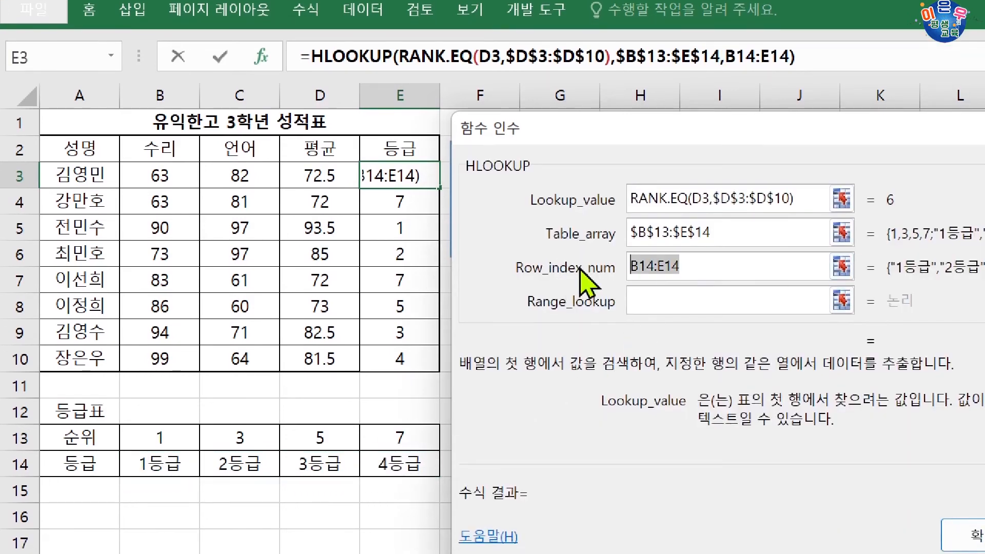
pyautogui.write('2')
pyautogui.click(660, 300)
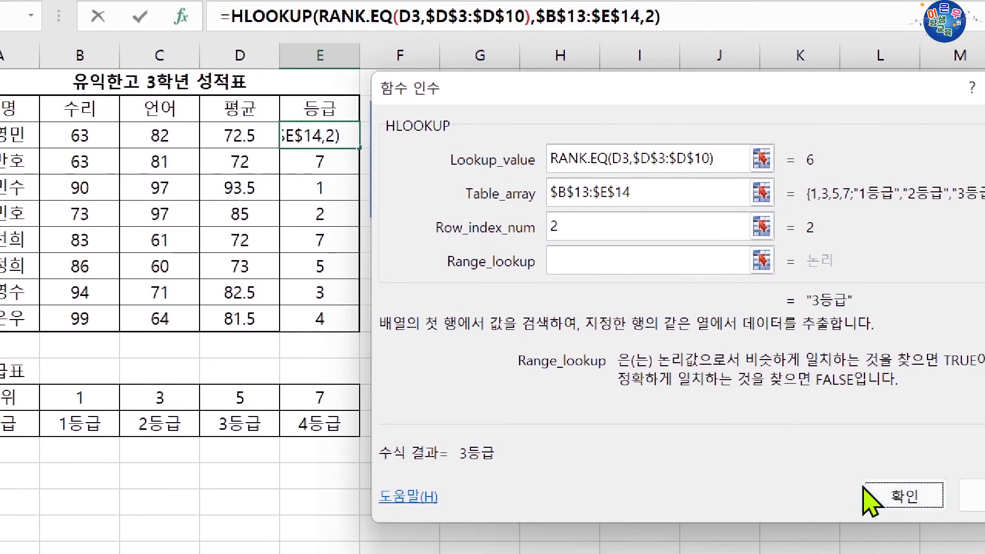
pyautogui.click(975, 536)
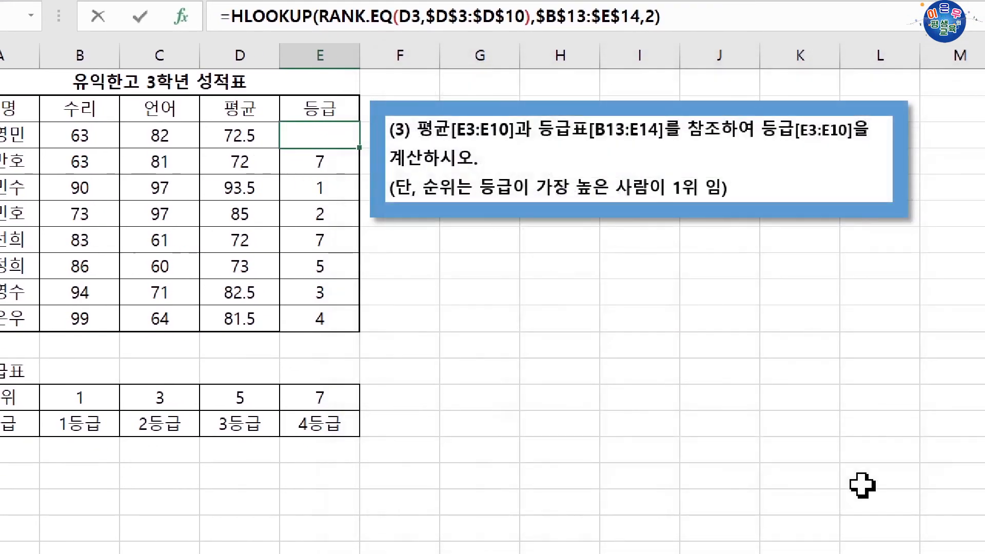
pyautogui.moveTo(360, 152); pyautogui.dragTo(349, 336)
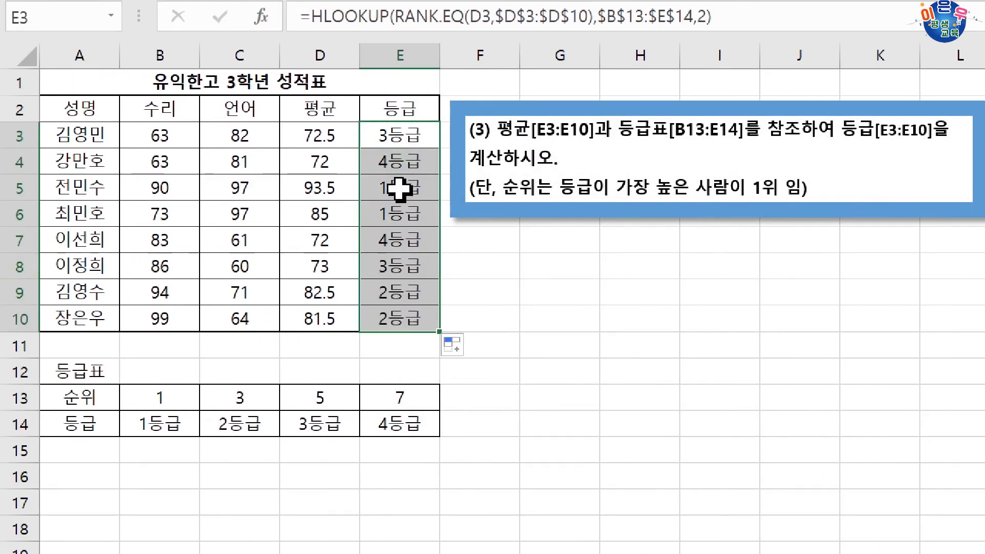
# Compare the filled grades in column E with the rank thresholds and grades in B13:E14.
pyautogui.moveTo(395, 187); pyautogui.dragTo(400, 208)
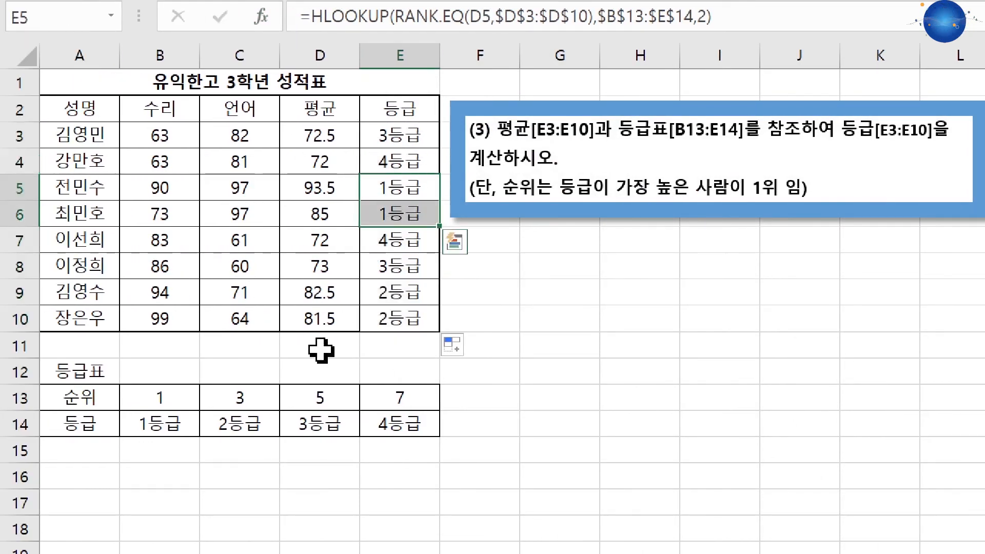
pyautogui.moveTo(241, 431)
pyautogui.mouseDown()
pyautogui.moveTo(236, 396)
pyautogui.moveTo(237, 425)
pyautogui.mouseUp()
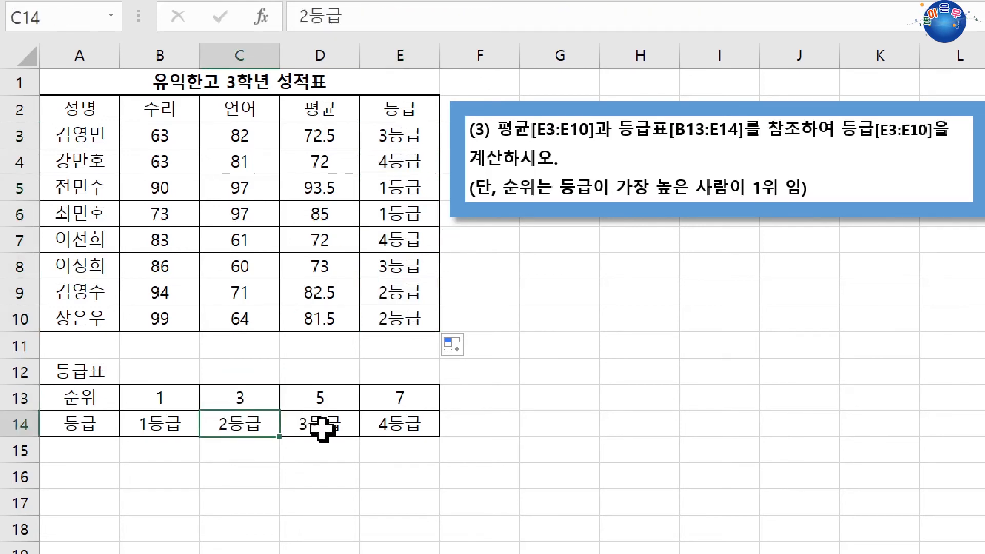
pyautogui.moveTo(322, 430); pyautogui.dragTo(322, 408)
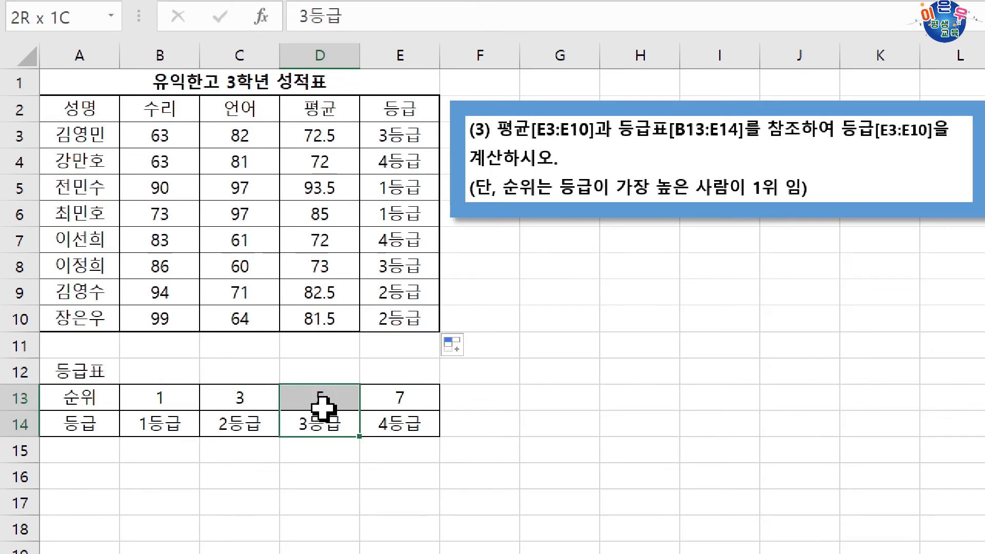
pyautogui.moveTo(414, 422); pyautogui.dragTo(411, 403)
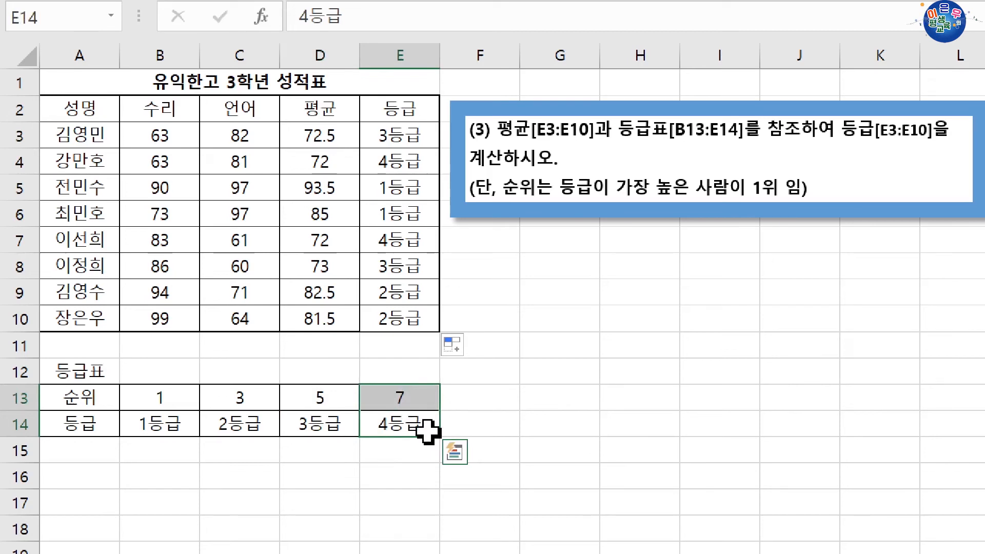
pyautogui.click(391, 273)
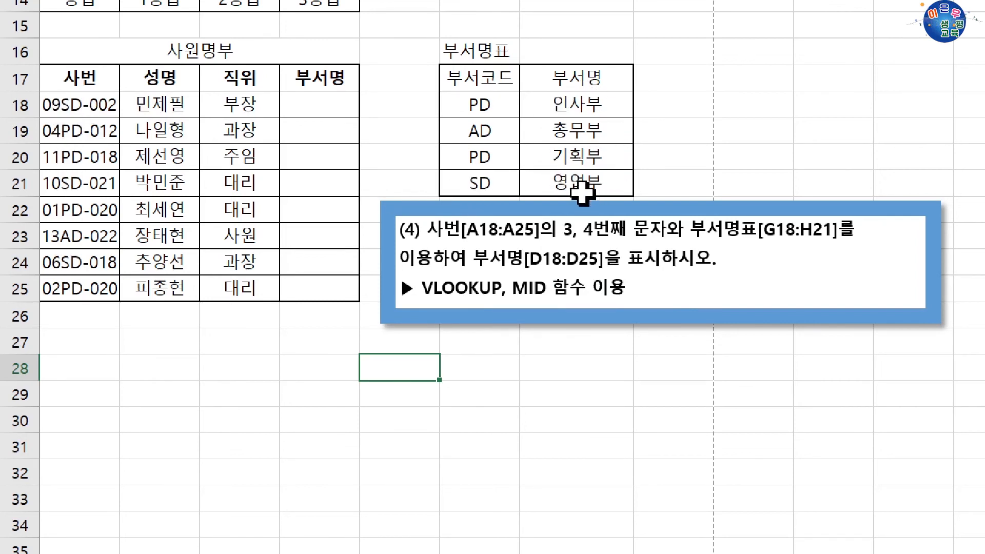
# Start a VLOOKUP formula in D18 of the employee list and open its function arguments.
pyautogui.click(323, 103)
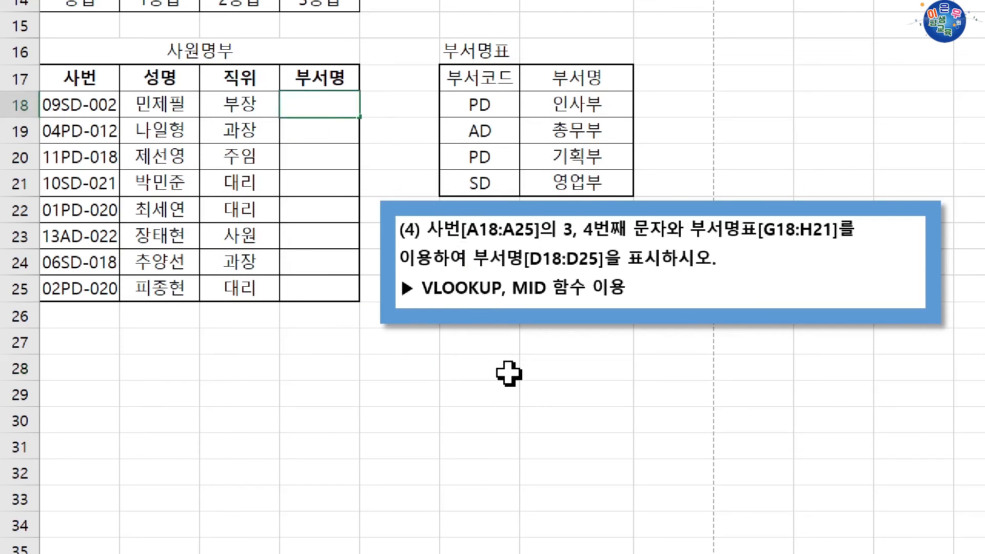
pyautogui.write('=')
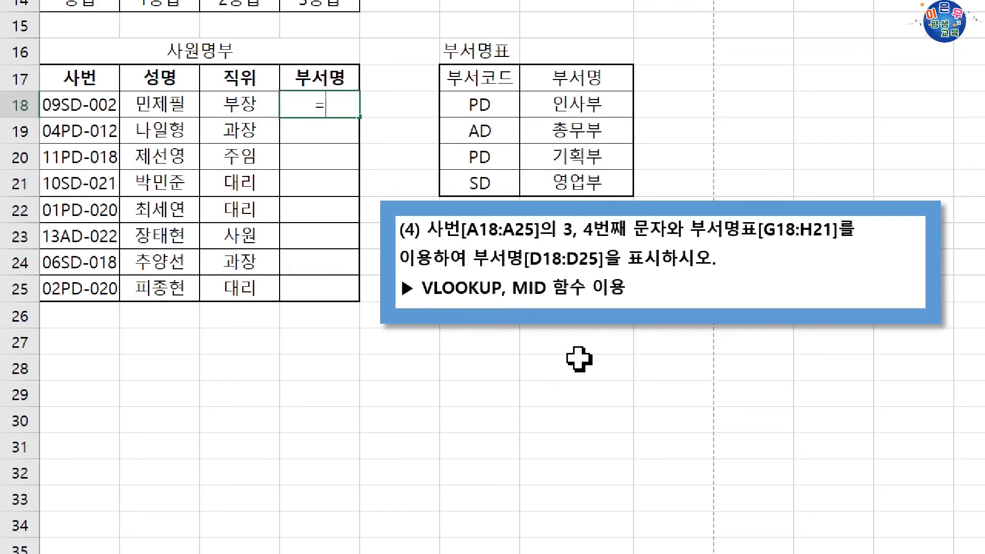
pyautogui.write('VL')
pyautogui.press('Tab')
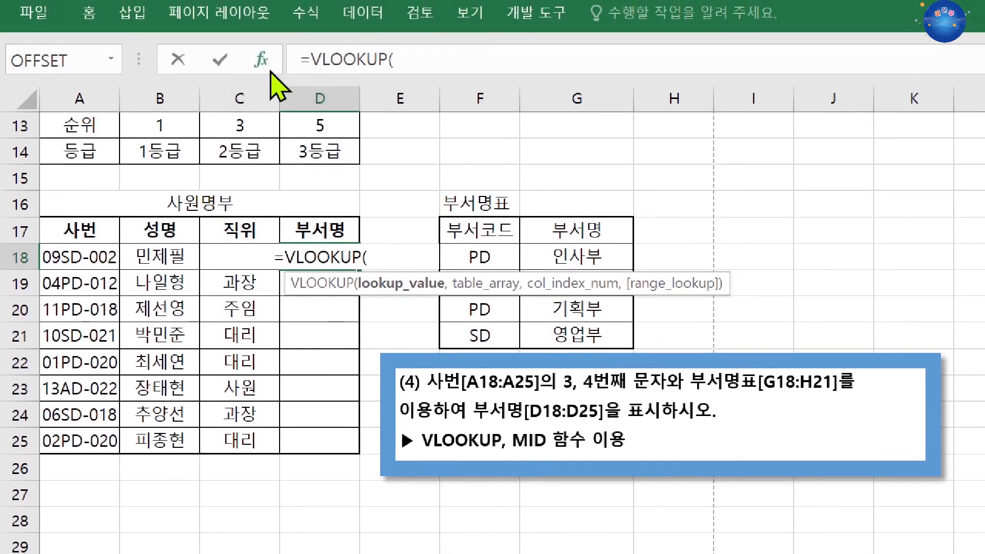
pyautogui.click(267, 66)
pyautogui.moveTo(374, 90); pyautogui.dragTo(384, 297)
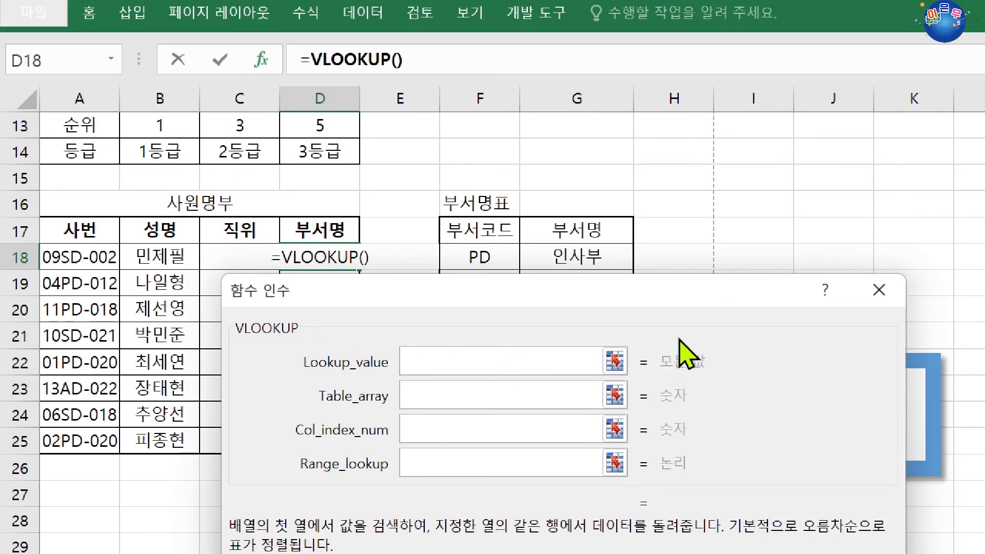
# Enter MID(A18,3,2) as the VLOOKUP lookup value to extract the department code.
pyautogui.write('MID(')
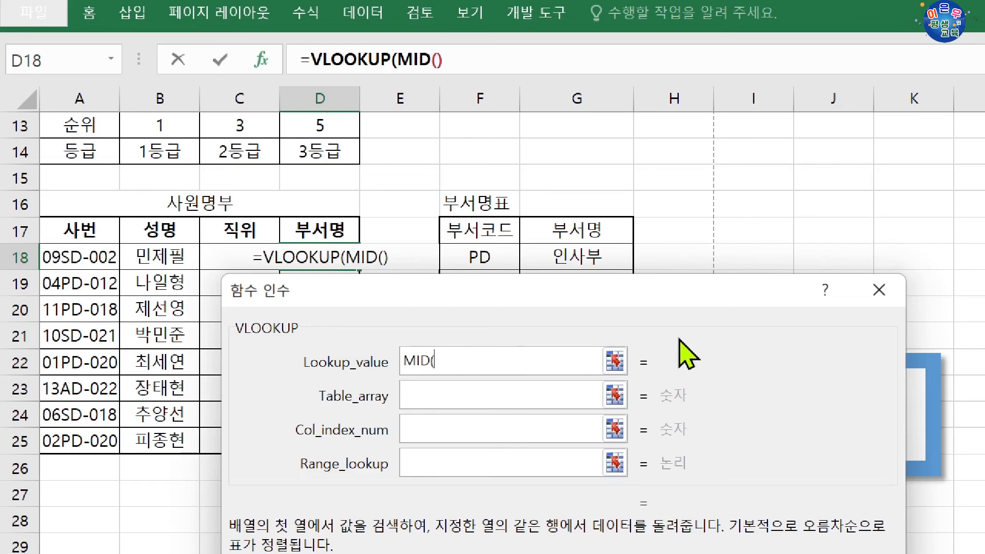
pyautogui.click(76, 252)
pyautogui.write(',')
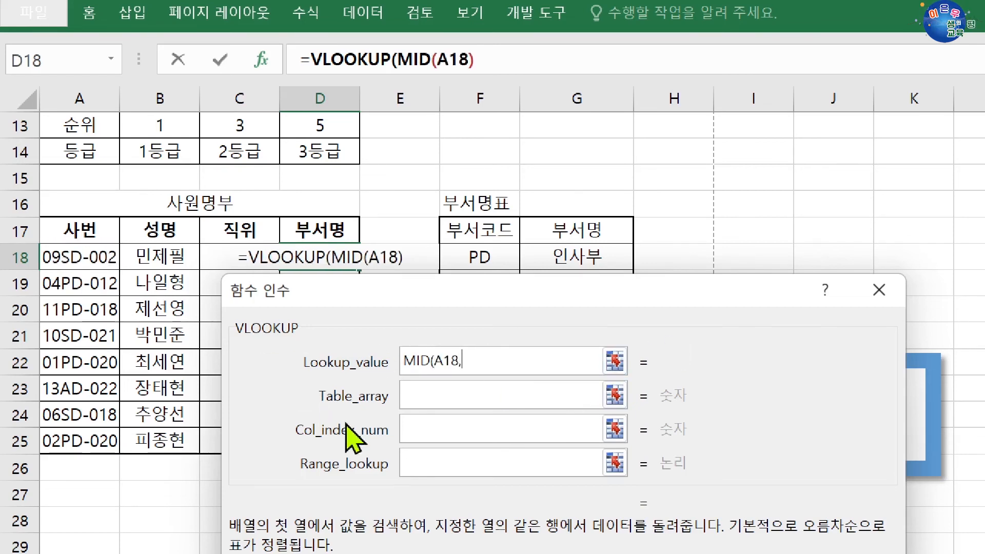
pyautogui.write('3,2')
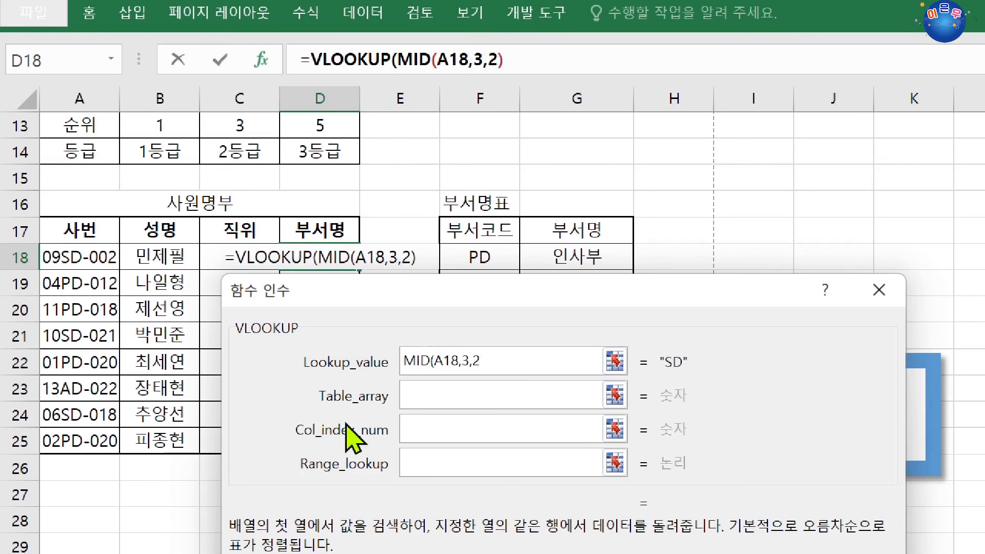
pyautogui.write(')')
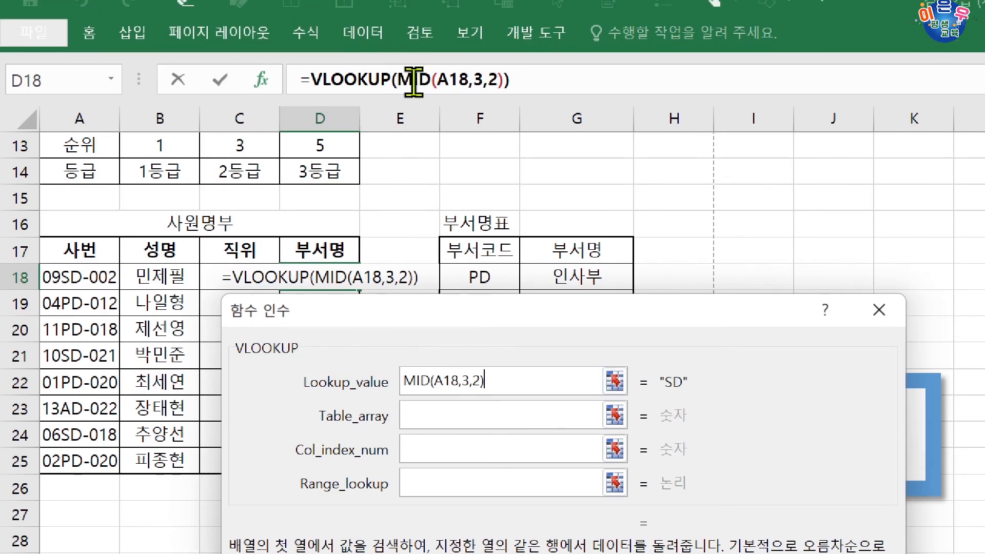
# Review the text, start position and character count arguments of the nested MID, and return to the VLOOKUP arguments.
pyautogui.click(413, 79)
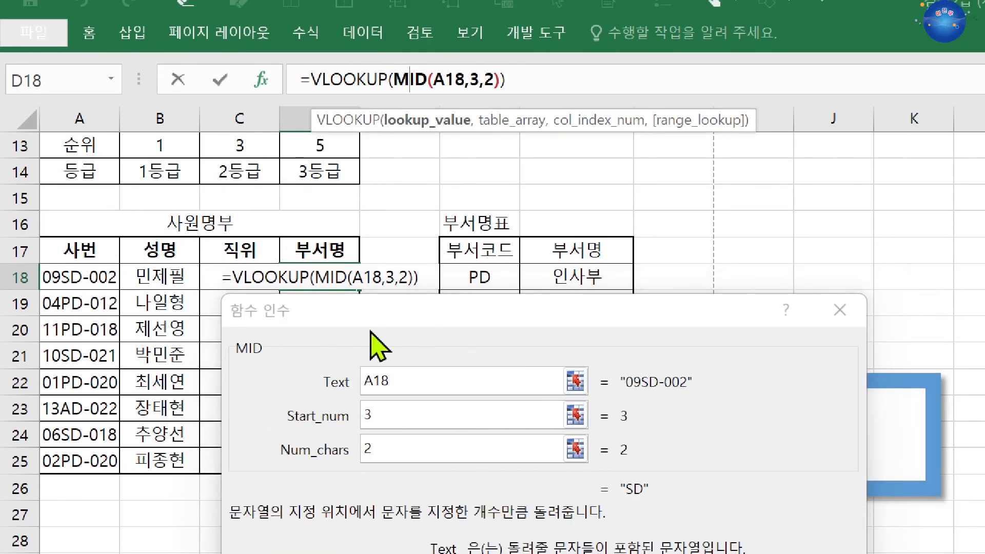
pyautogui.moveTo(462, 320); pyautogui.dragTo(419, 180)
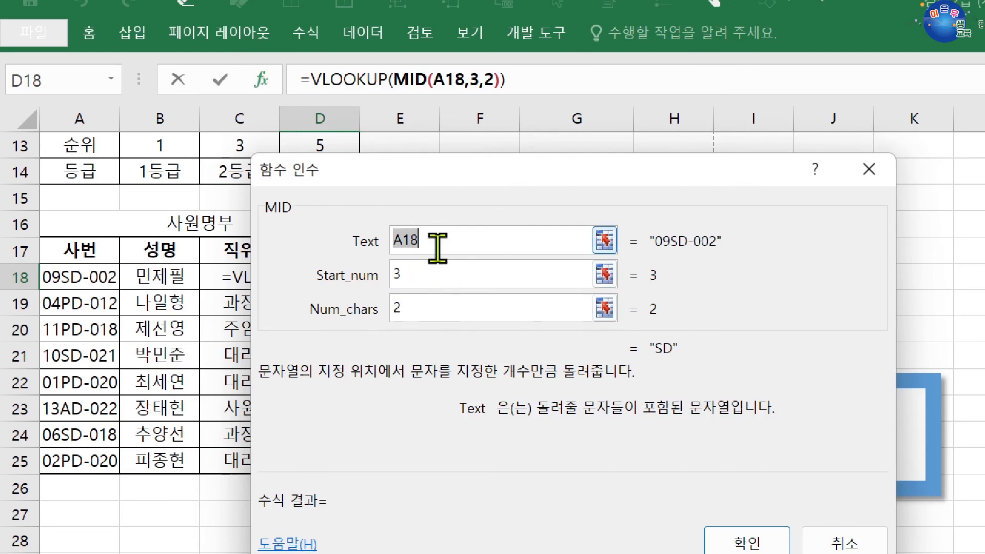
pyautogui.click(434, 276)
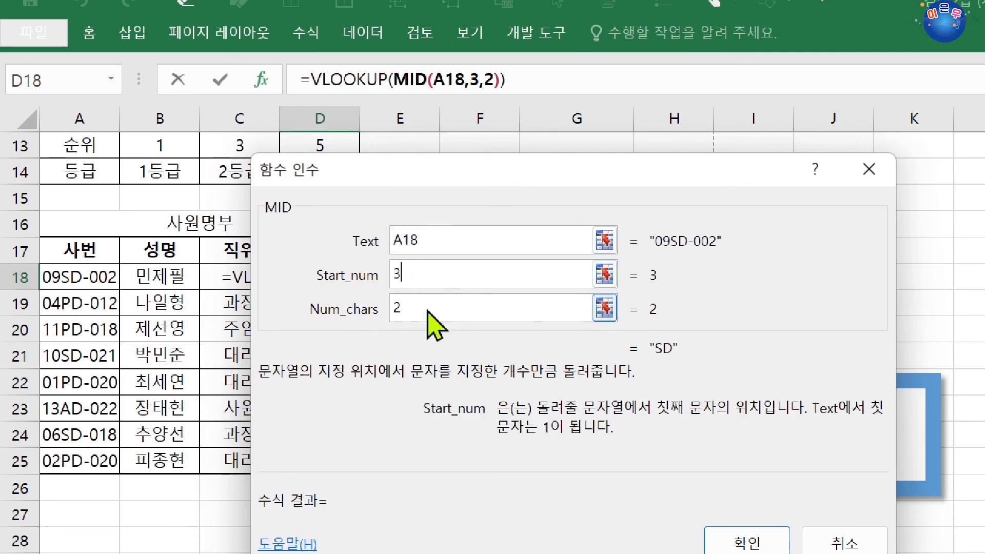
pyautogui.click(427, 309)
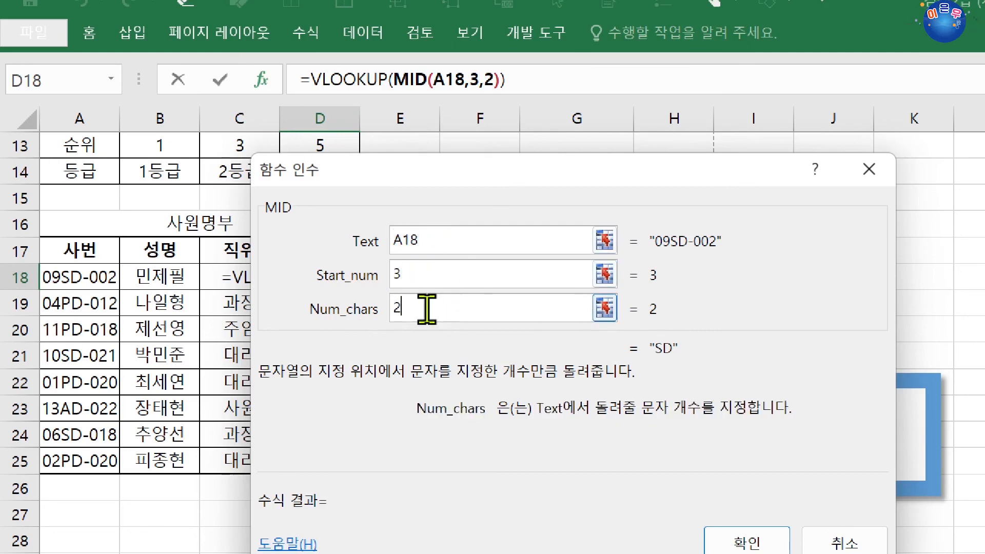
pyautogui.click(340, 79)
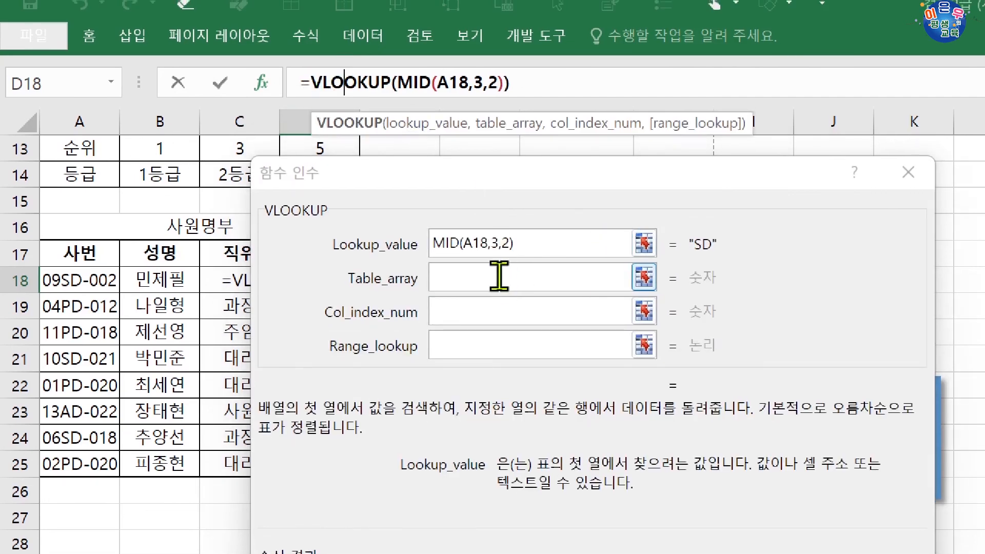
# Set the VLOOKUP table array to the department table's codes and names as the absolute range $F$18:$G$21.
pyautogui.click(496, 273)
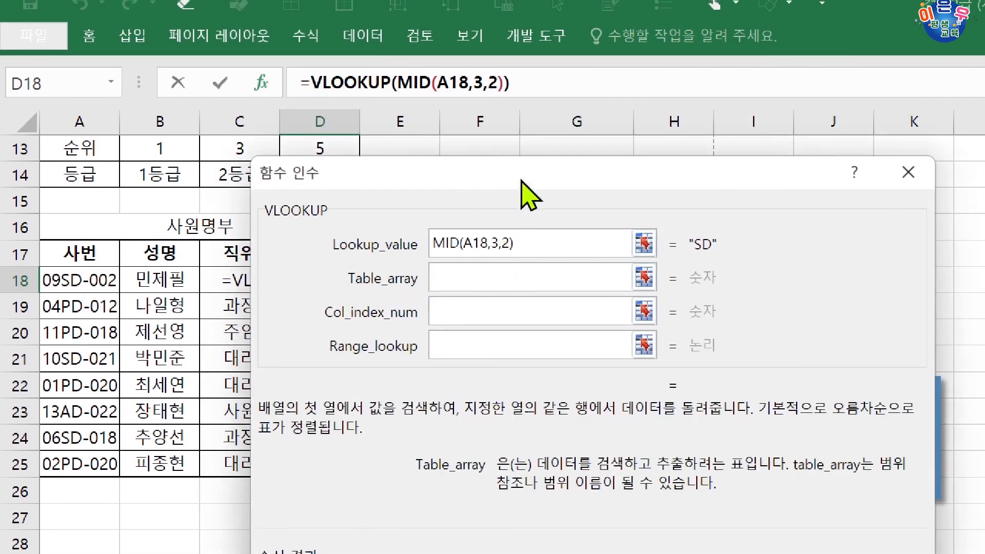
pyautogui.moveTo(522, 185); pyautogui.dragTo(520, 415)
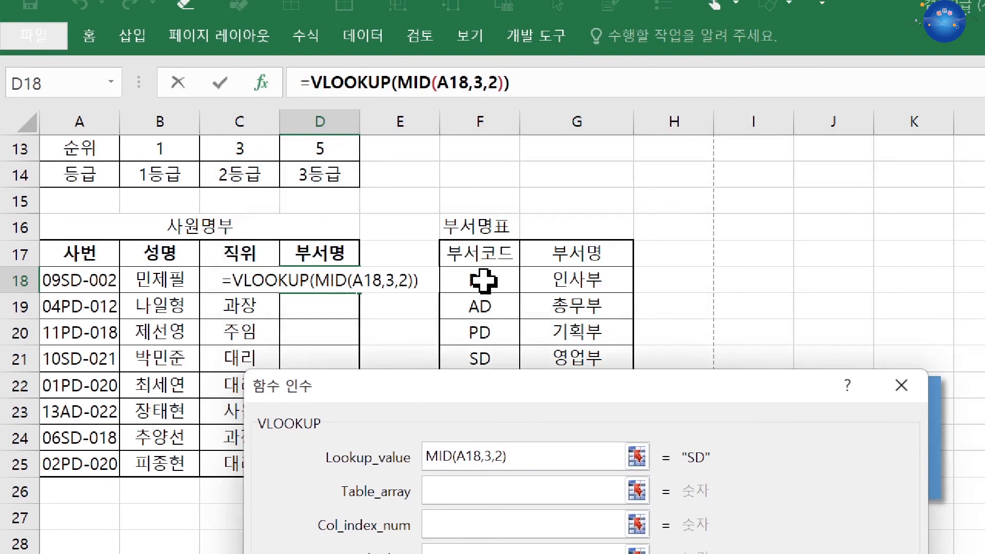
pyautogui.moveTo(486, 282); pyautogui.dragTo(564, 358)
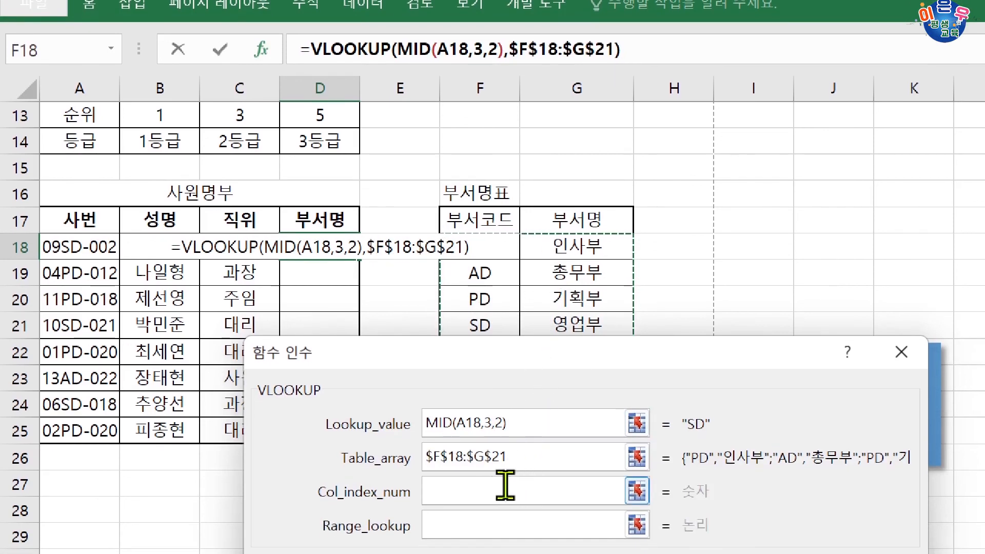
# Complete the VLOOKUP in D18 with column index 2 and range lookup 0, and fill the formula down through D25.
pyautogui.click(501, 521)
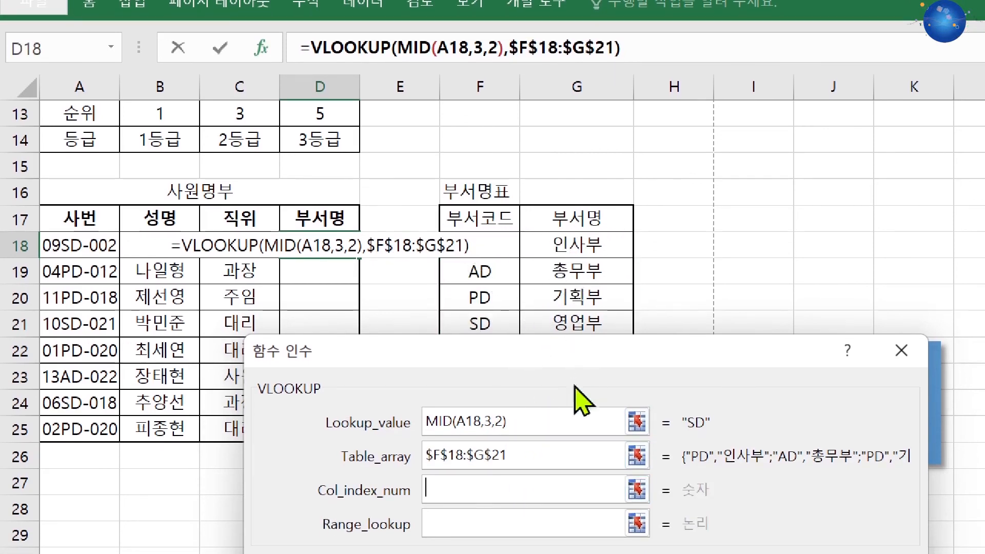
pyautogui.write('2')
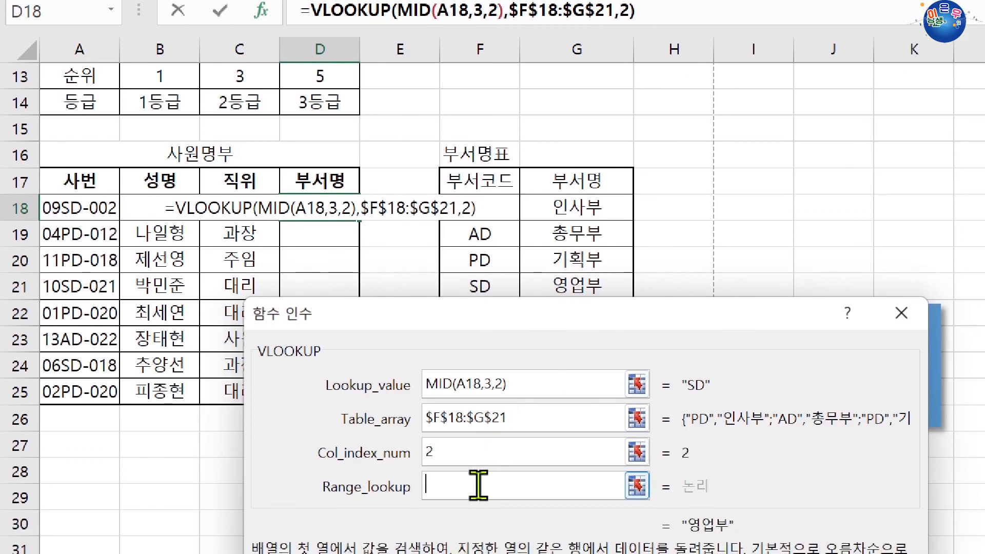
pyautogui.click(478, 485)
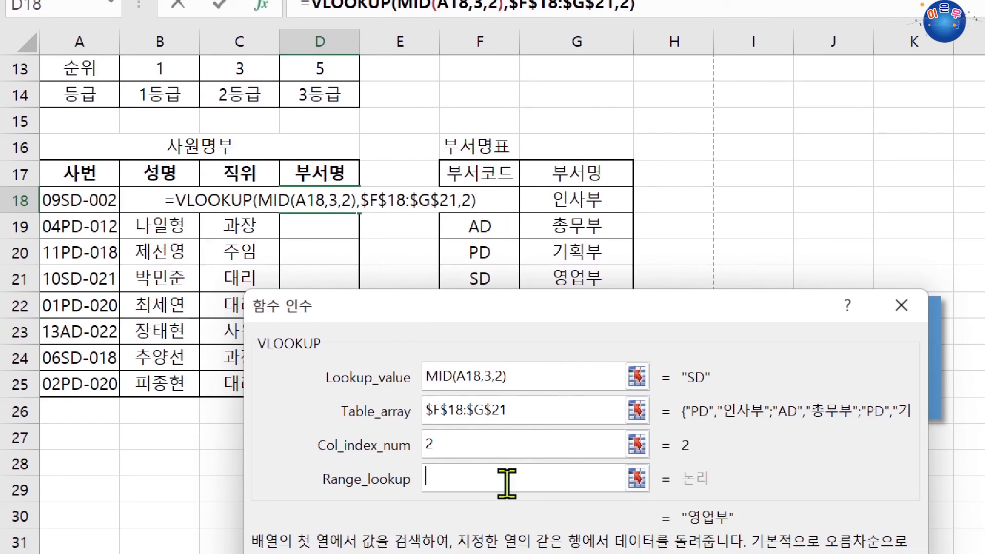
pyautogui.write('0')
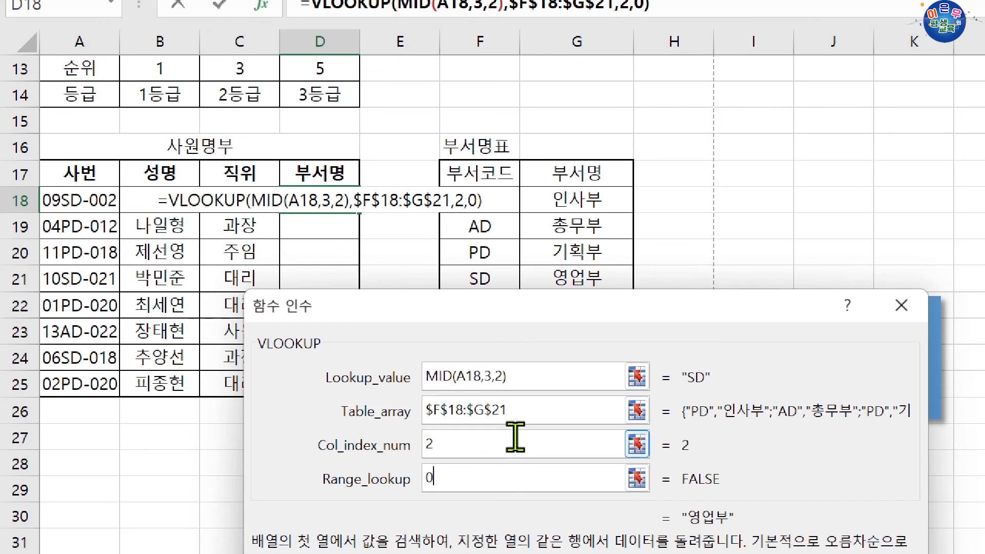
pyautogui.press('Return')
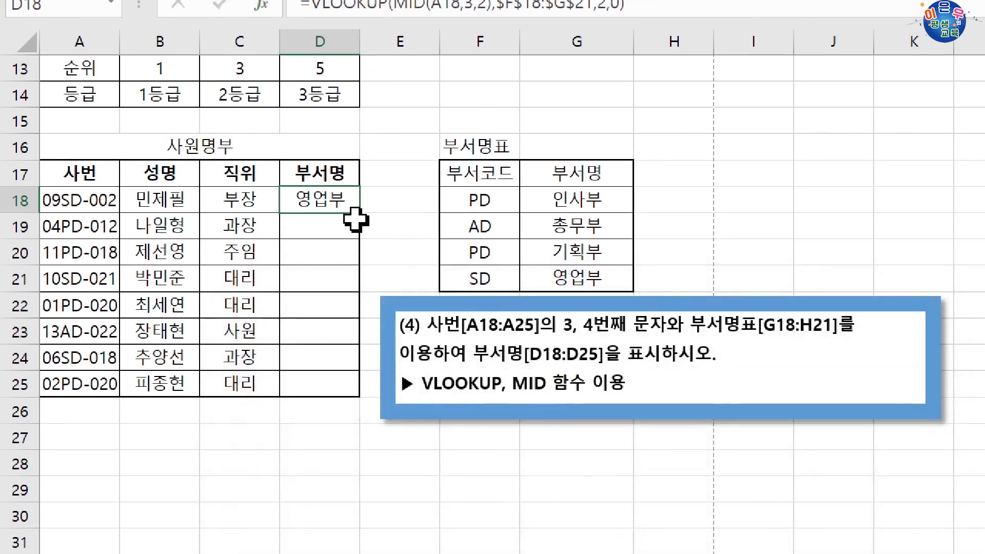
pyautogui.moveTo(361, 217); pyautogui.dragTo(358, 396)
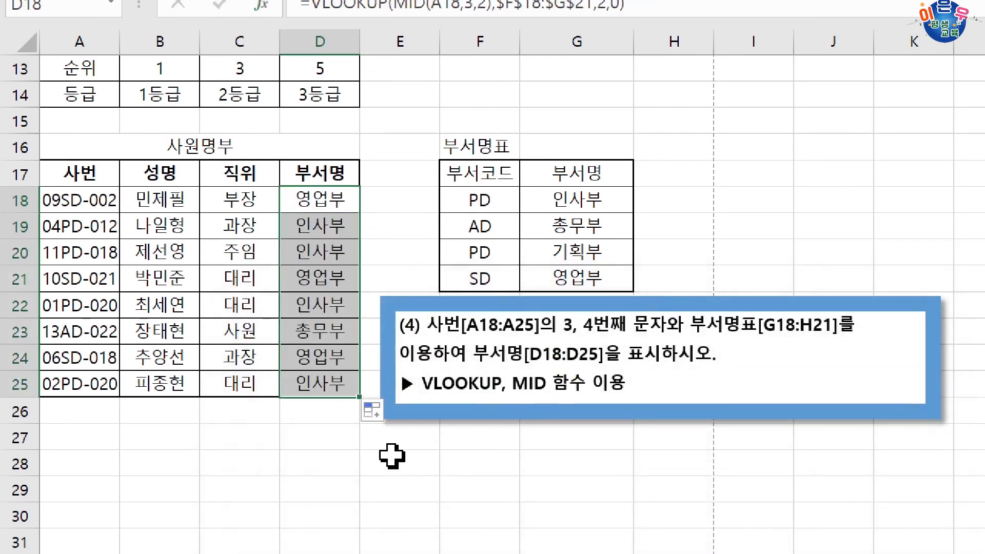
pyautogui.click(426, 444)
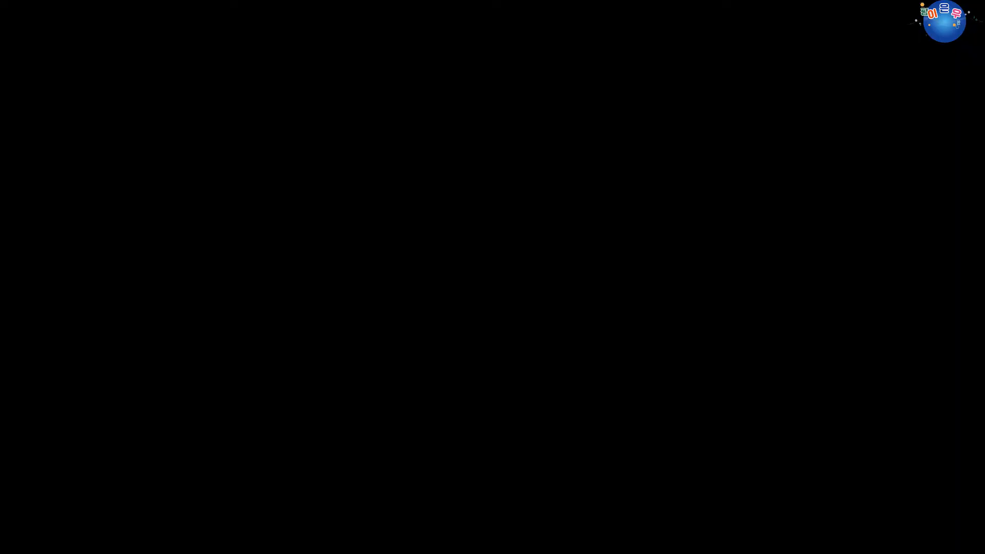